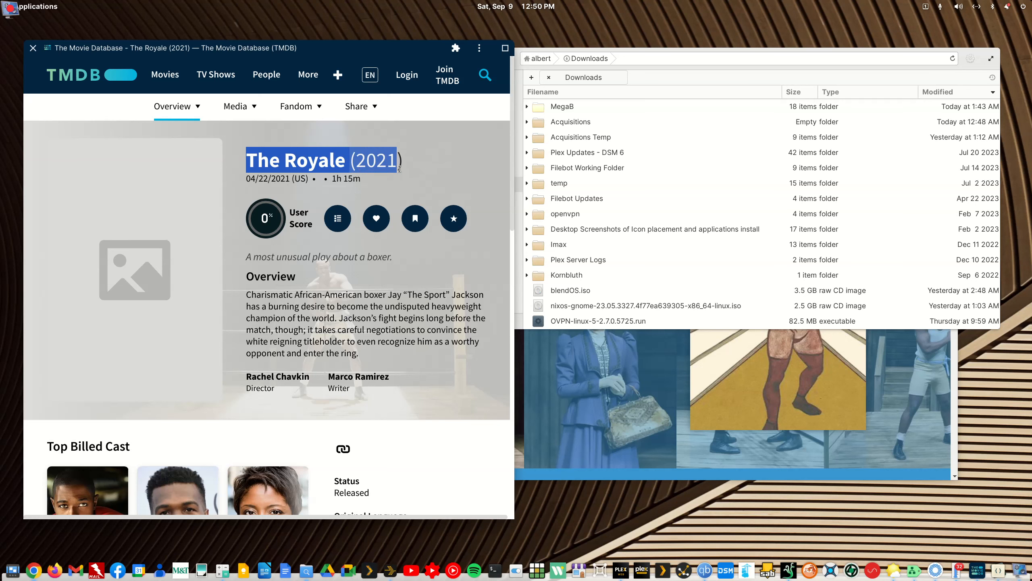
- Review The Royale (2021) entry on The Movie Database and the George Balanchine's the Nutcracker entry in Plex
scroll(265, 301, "down", 3)
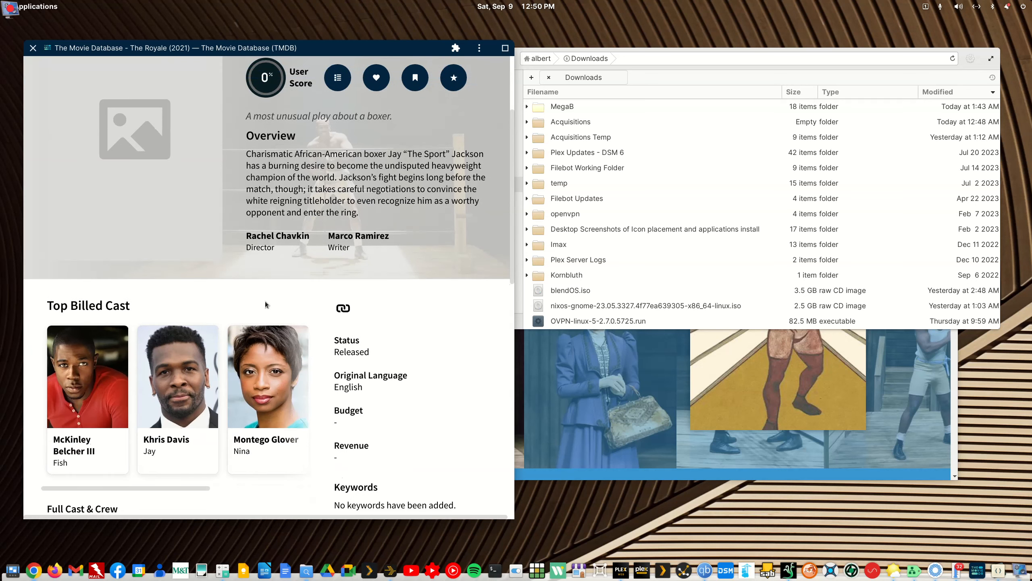
scroll(264, 304, "up", 3)
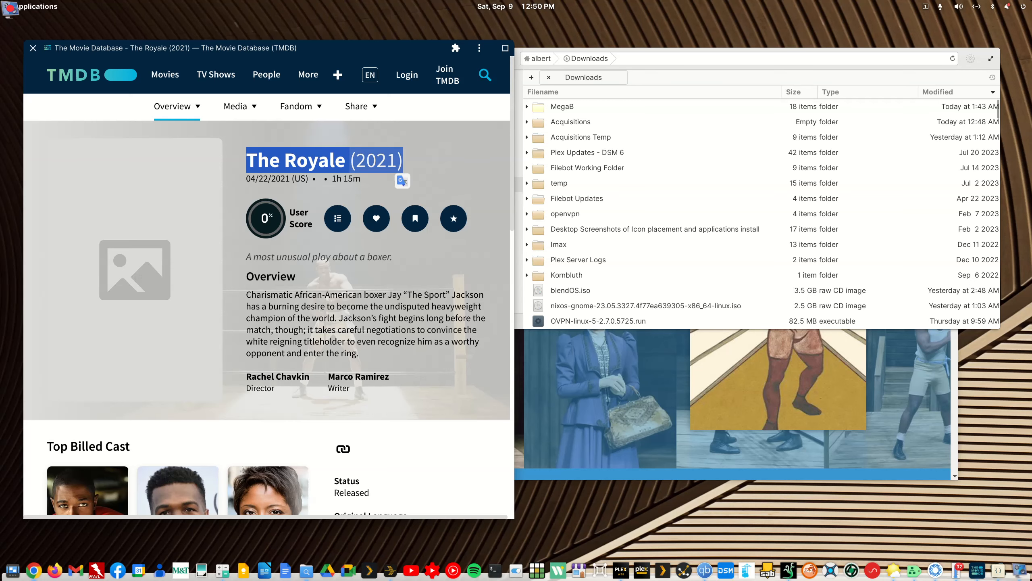
left_click(1031, 285)
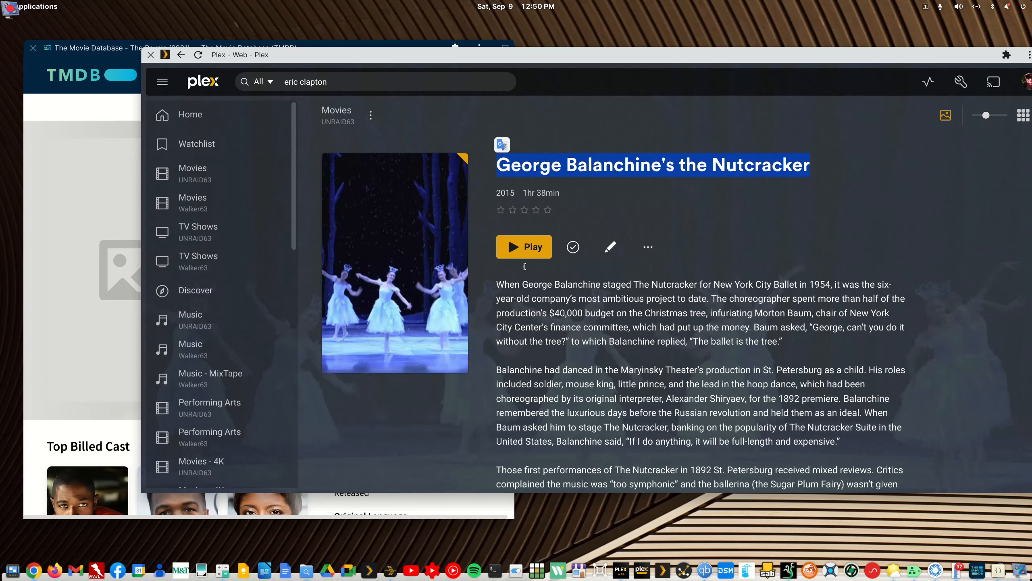
left_click_drag(573, 55, 1031, 100)
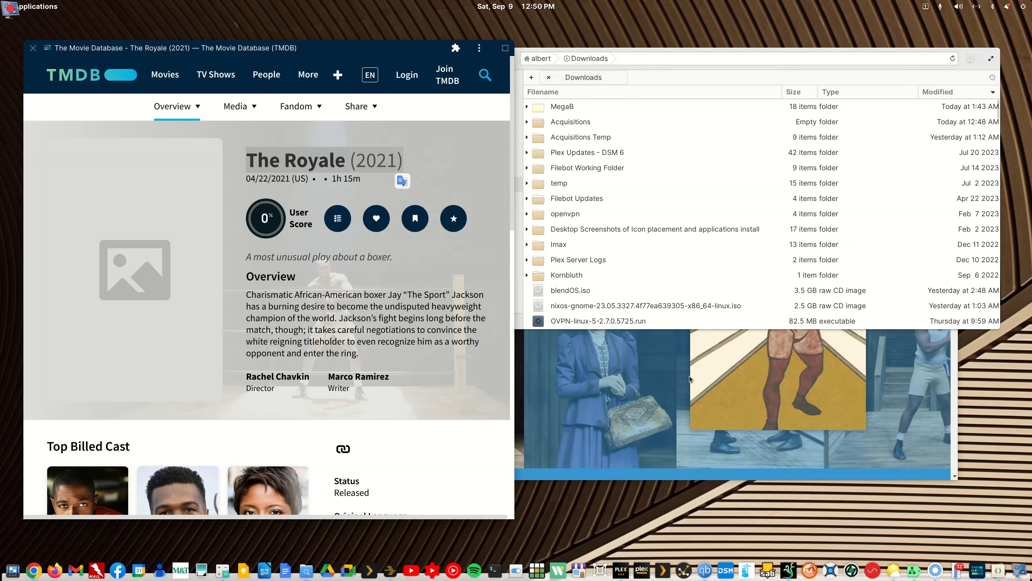
left_click(39, 7)
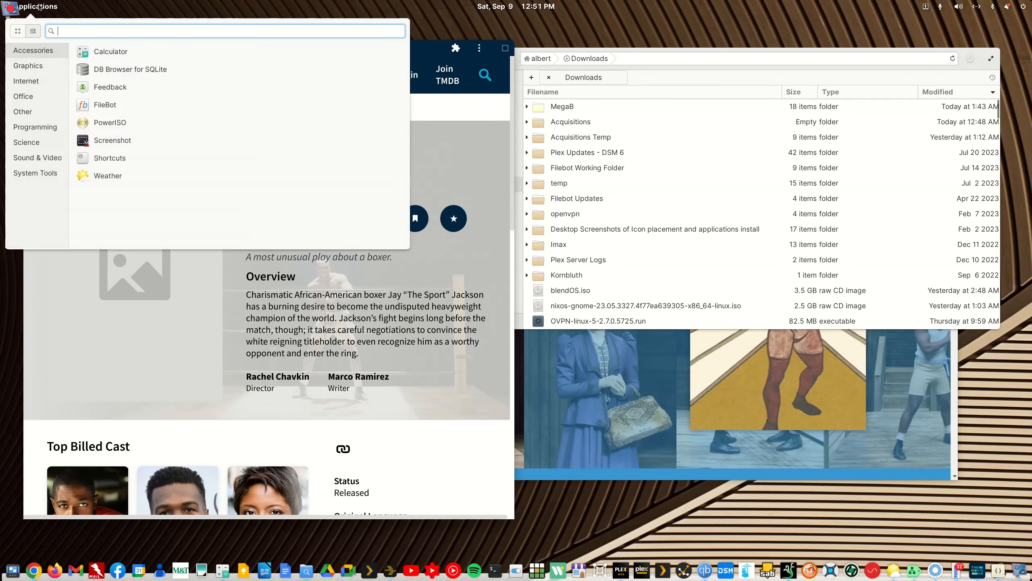
type("gimp")
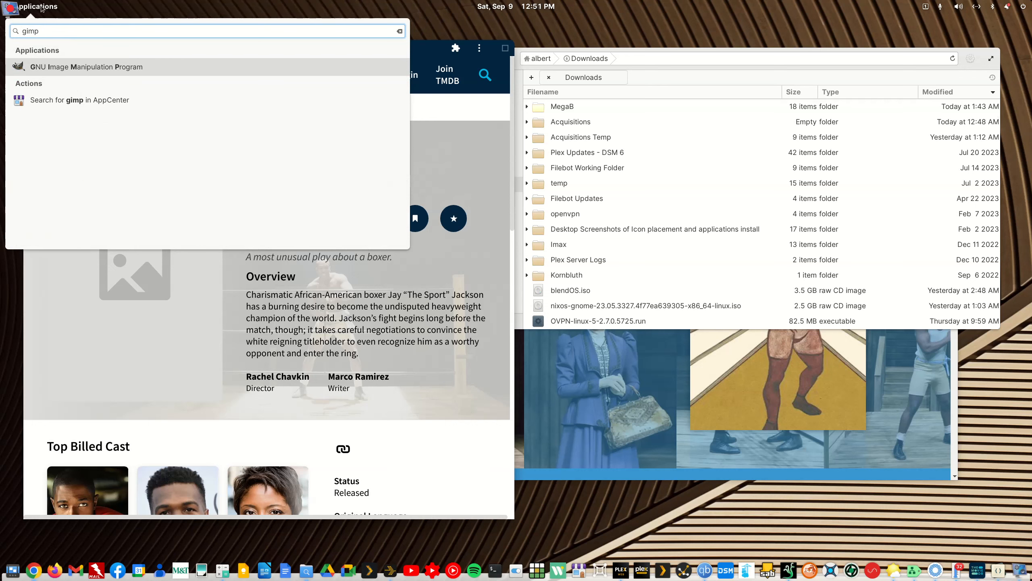
left_click(600, 34)
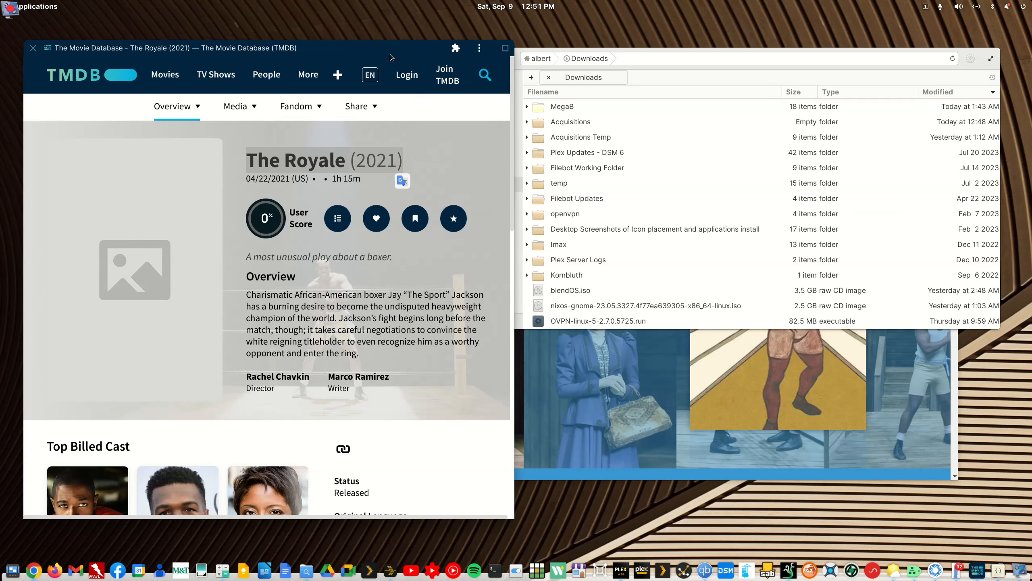
- Close The Movie Database window and bring the browser with the Lincoln Center Theater page for The Royale to the front
left_click_drag(381, 49, 411, 67)
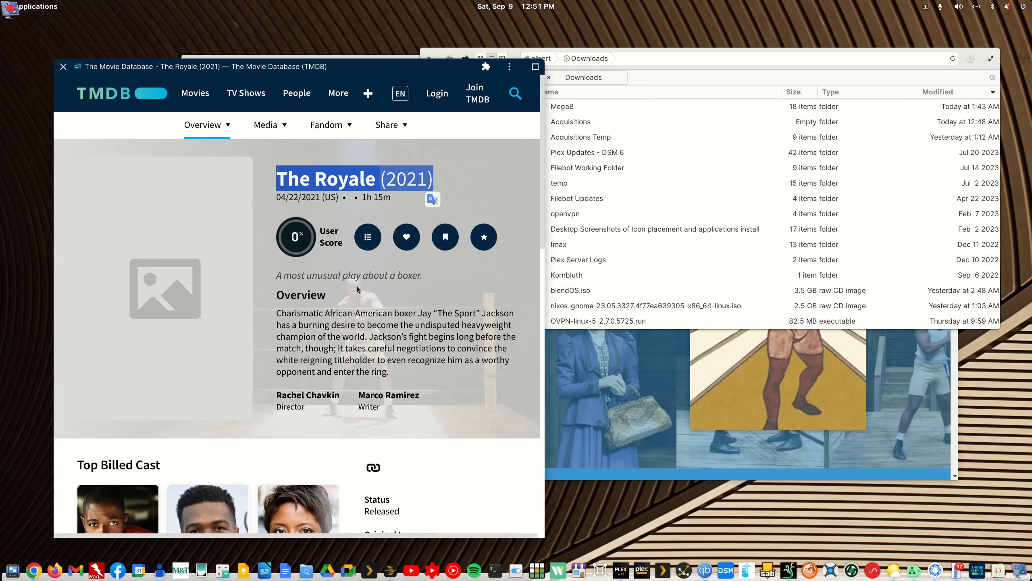
left_click(64, 67)
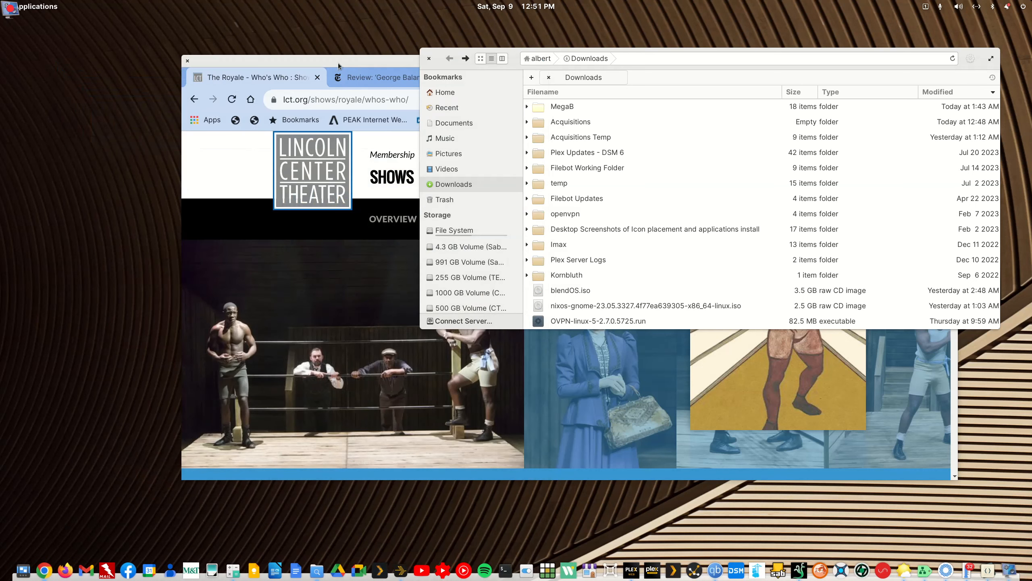
left_click(345, 61)
- Save the illustrated boxer poster of The Royale from the Lincoln Center Theater page to the Downloads folder
mouse_move(447, 309)
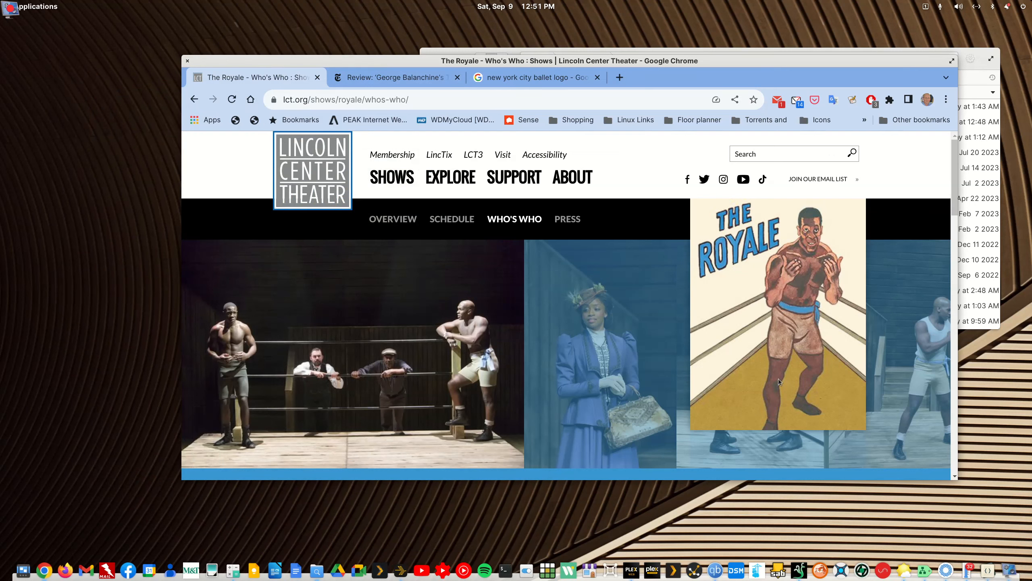
mouse_move(563, 323)
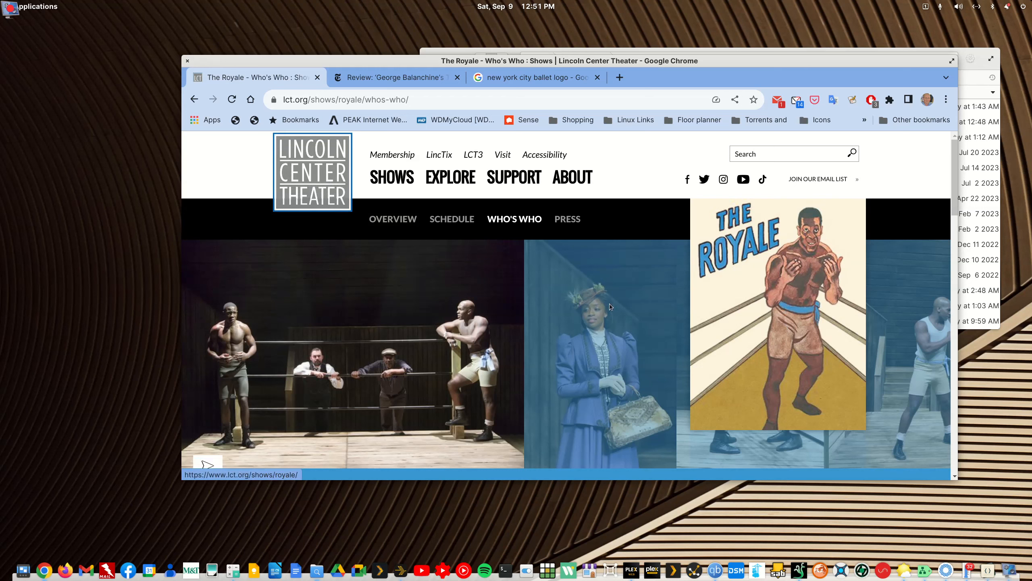
right_click(763, 324)
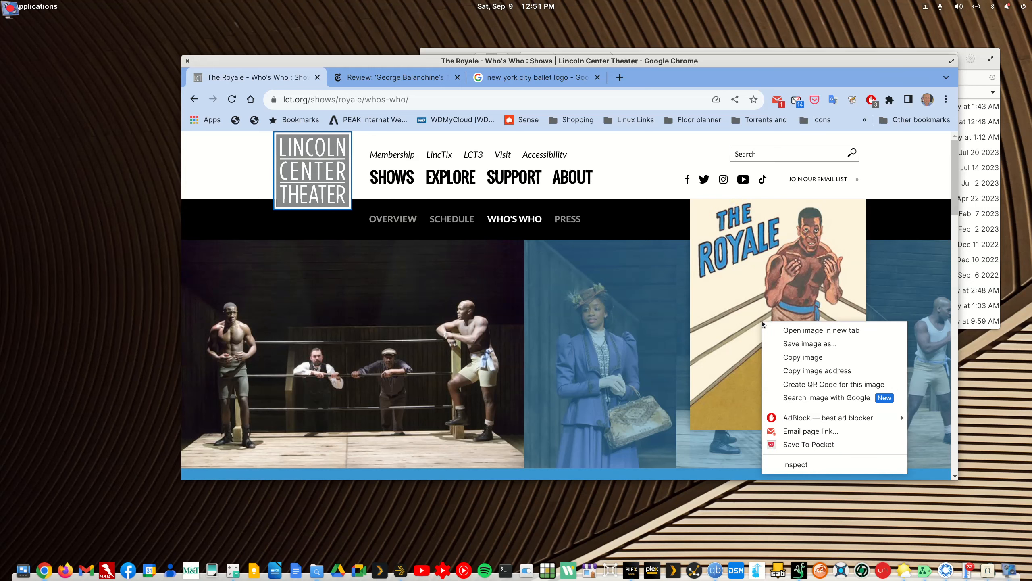
left_click(785, 344)
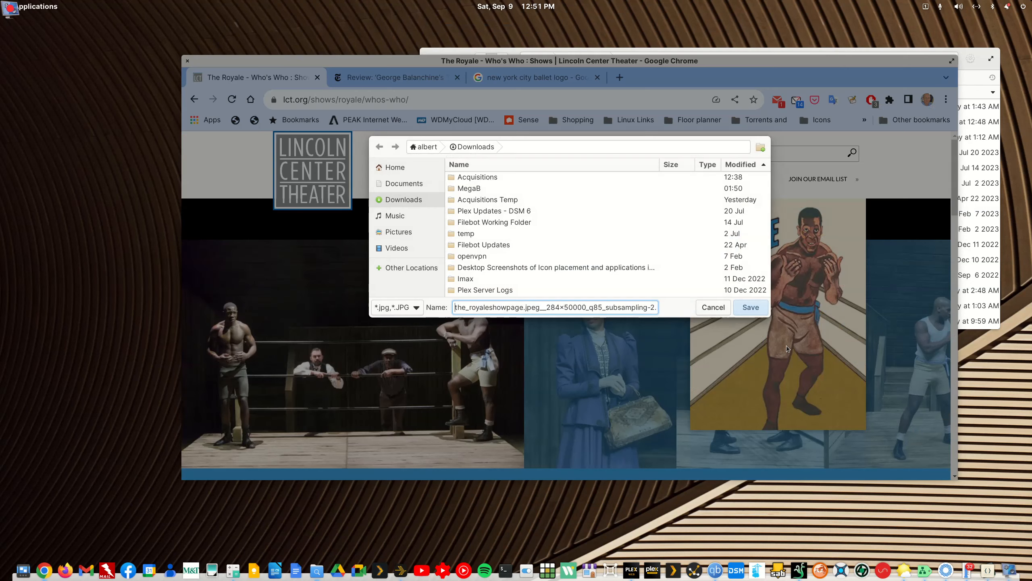
left_click(750, 307)
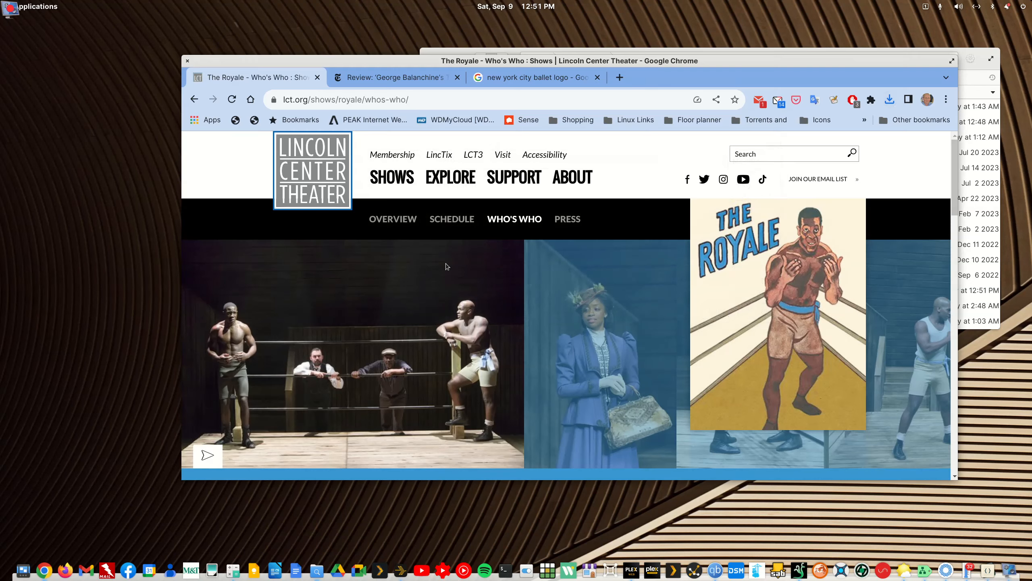
- Save the Lincoln Center Theater logo image to the Downloads folder as logo.svg
right_click(307, 178)
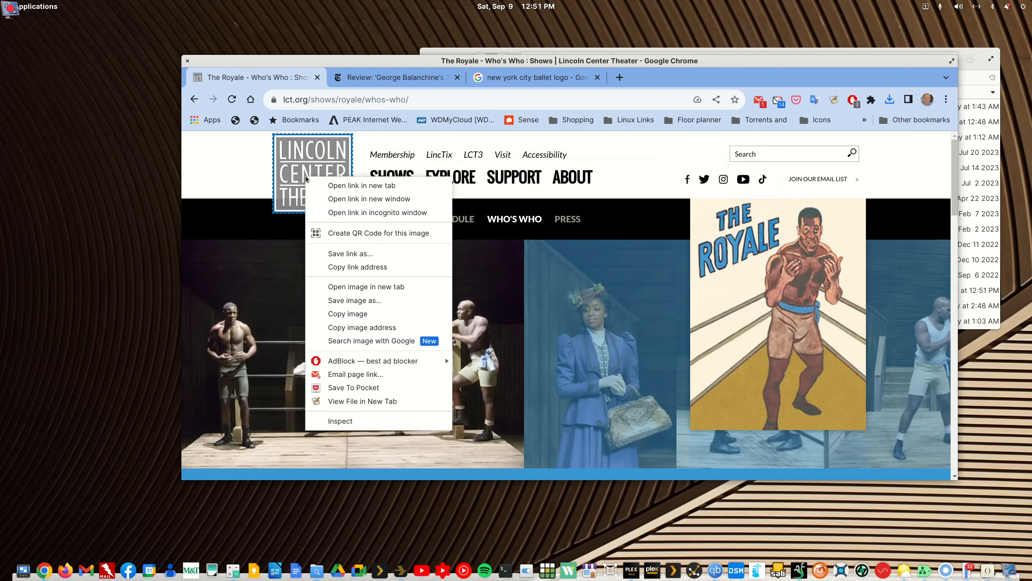
left_click(352, 301)
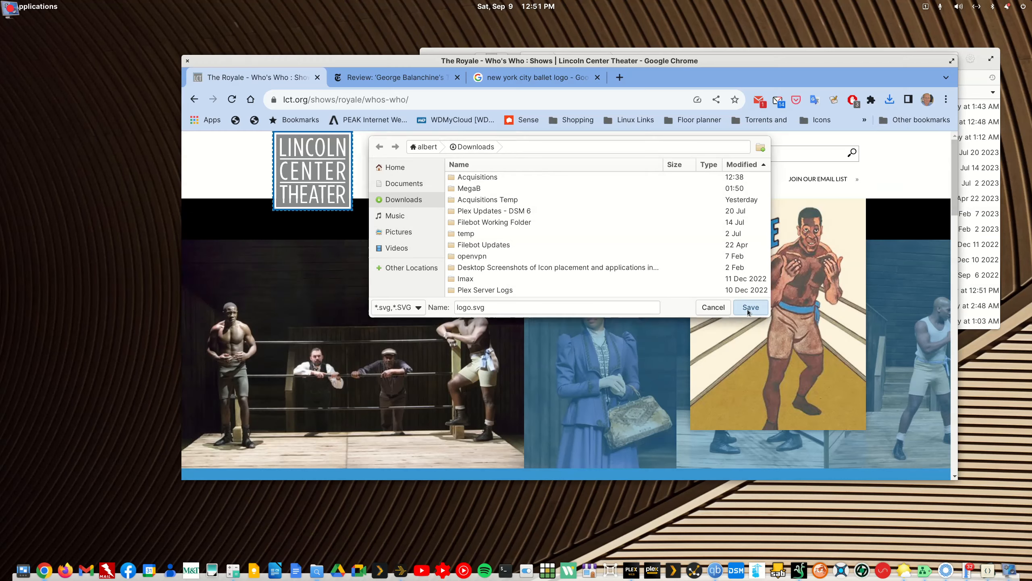
left_click(751, 307)
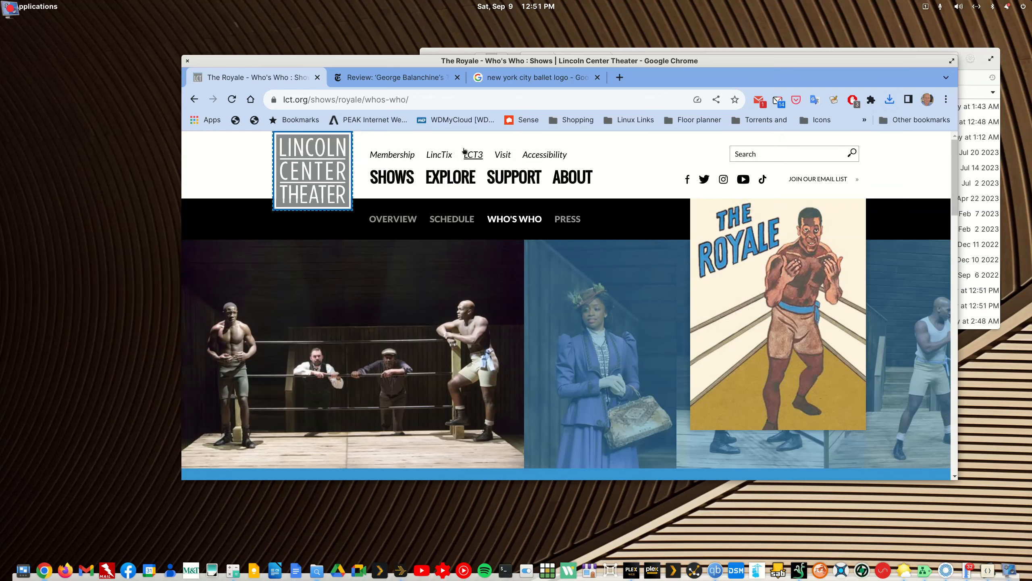
- Maximize the browser window and look through the New York Times Nutcracker review for its photos and the ballet company's name
left_click(516, 78)
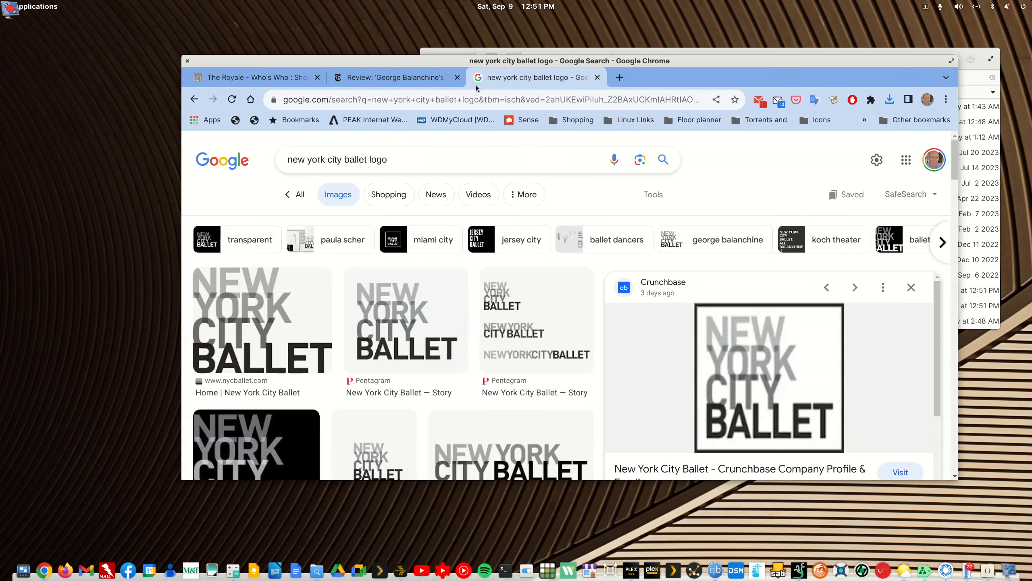
left_click(429, 84)
scroll(831, 327, "down", 10)
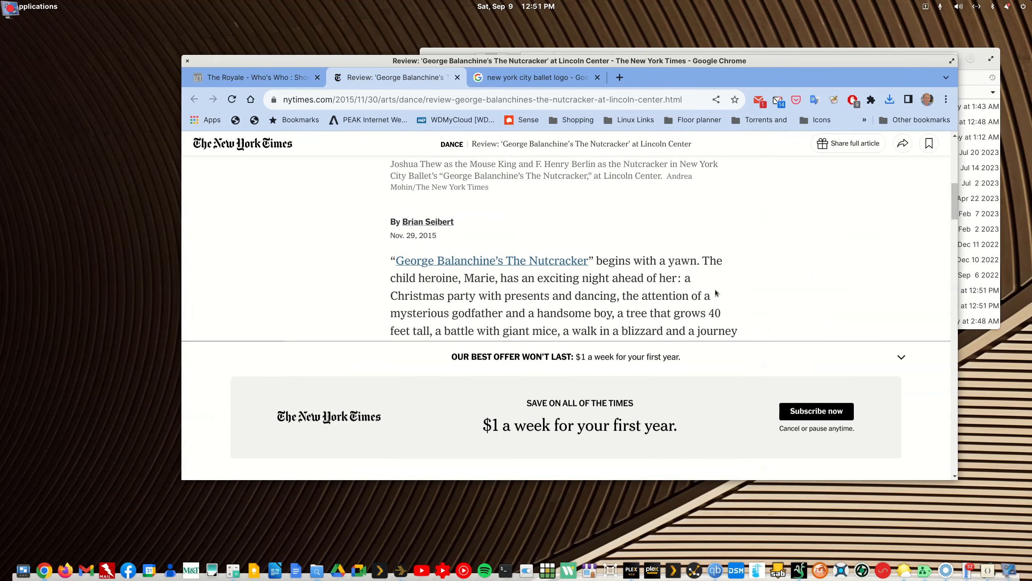
scroll(831, 328, "up", 10)
scroll(809, 296, "down", 3)
scroll(803, 292, "up", 3)
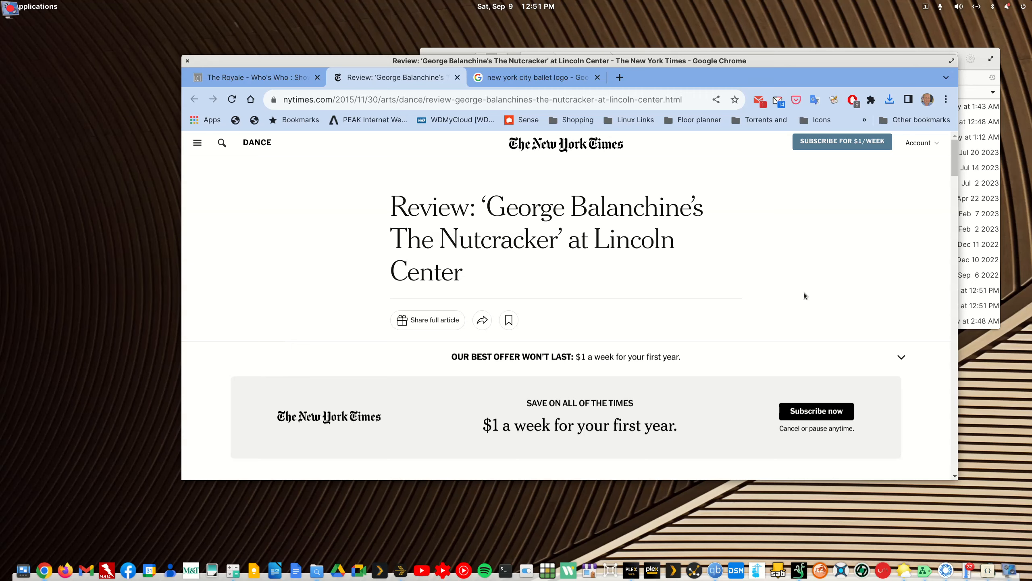
scroll(804, 292, "down", 5)
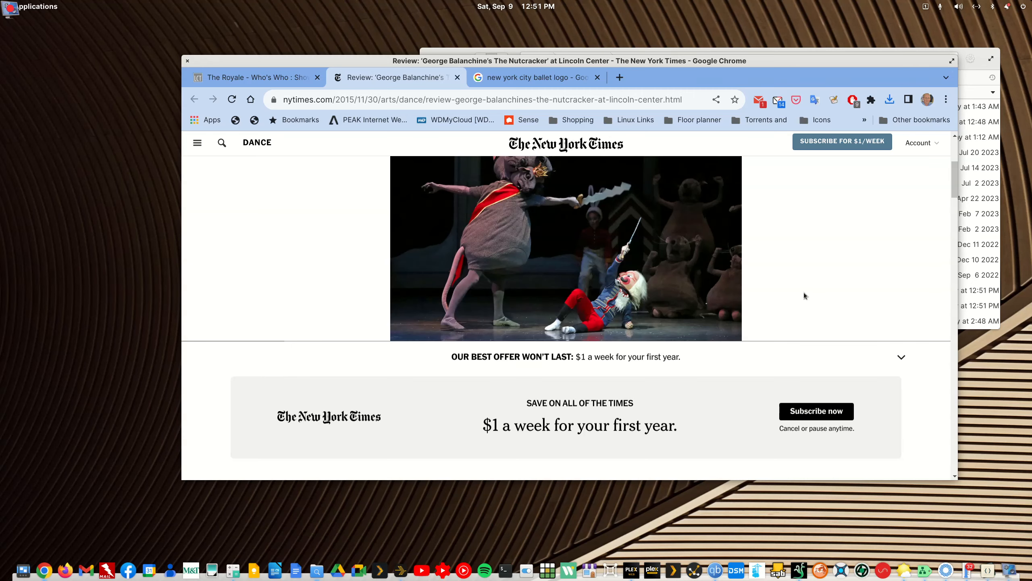
double_click(716, 62)
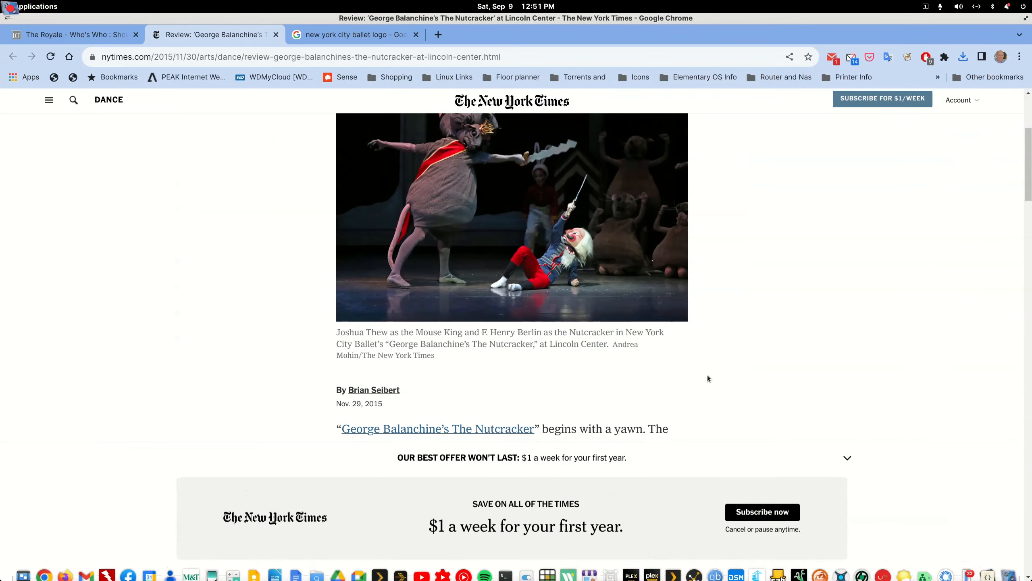
scroll(707, 374, "down", 5)
scroll(715, 370, "down", 3)
scroll(687, 331, "up", 3)
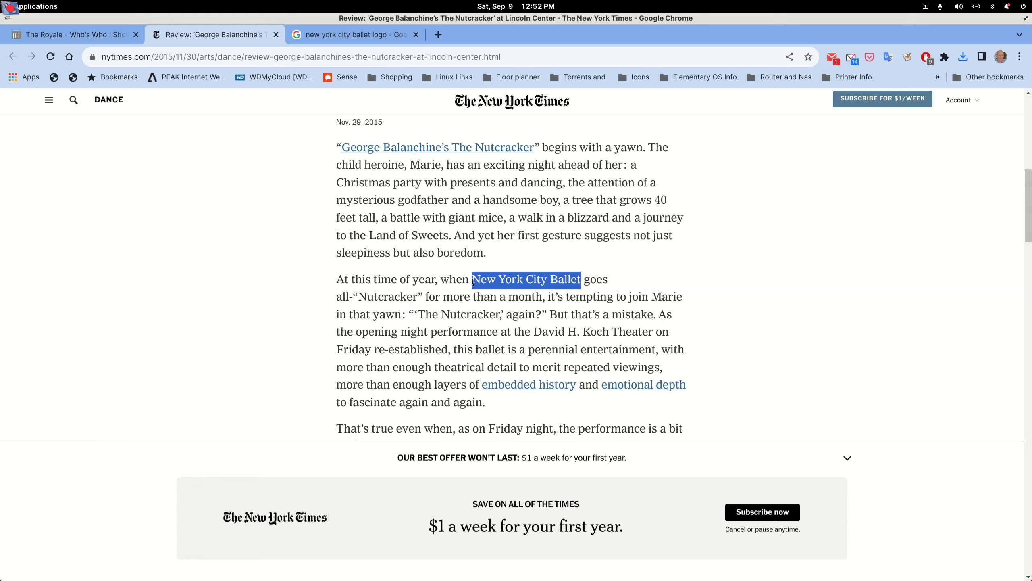
scroll(599, 281, "up", 8)
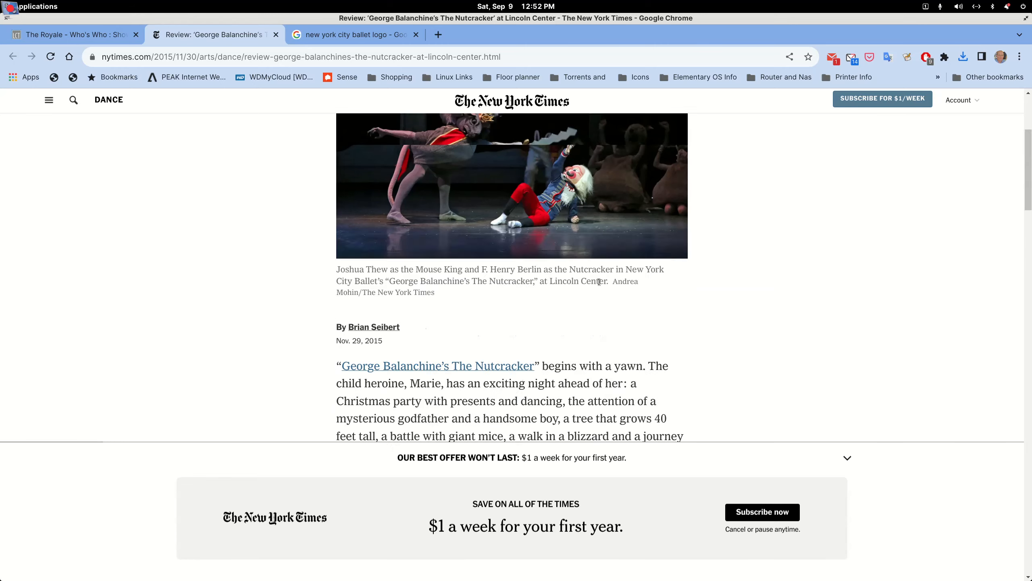
scroll(599, 281, "down", 6)
scroll(599, 280, "up", 7)
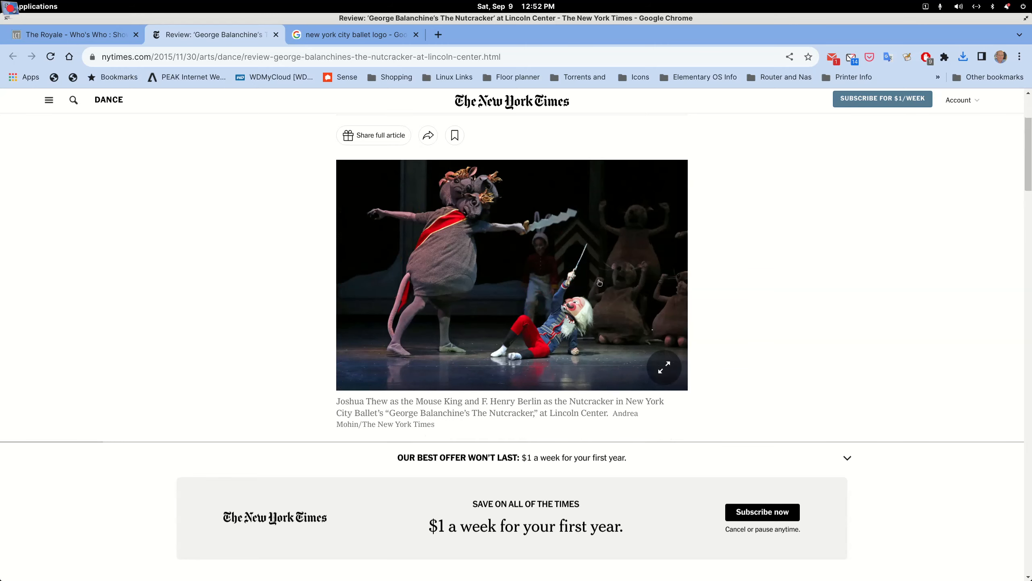
- Save the review's photo of the Dewdrop ballerina to the Downloads folder as 30NUTCRACKER2-superJumbo.webp
scroll(599, 282, "down", 10)
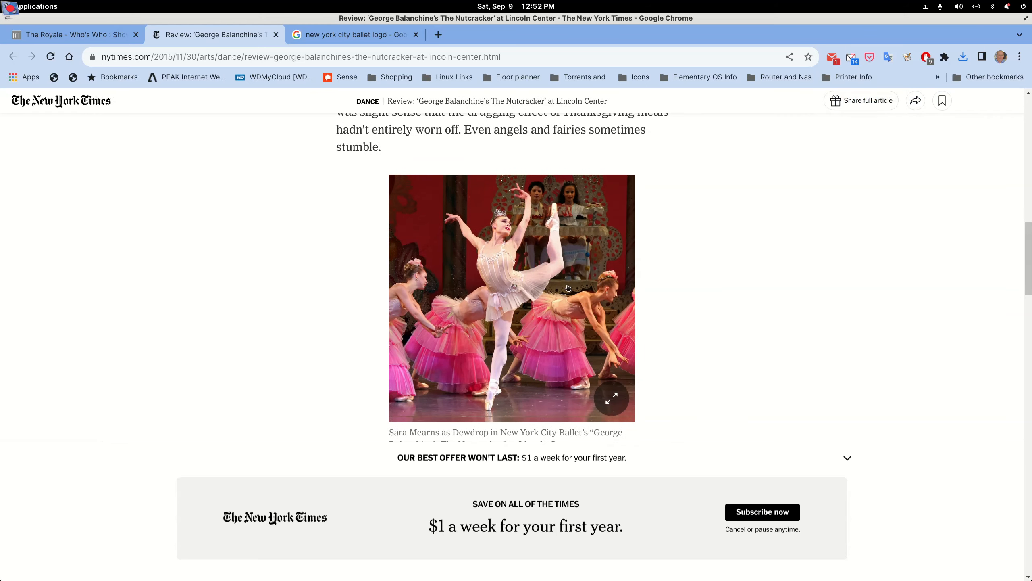
right_click(567, 285)
left_click(583, 310)
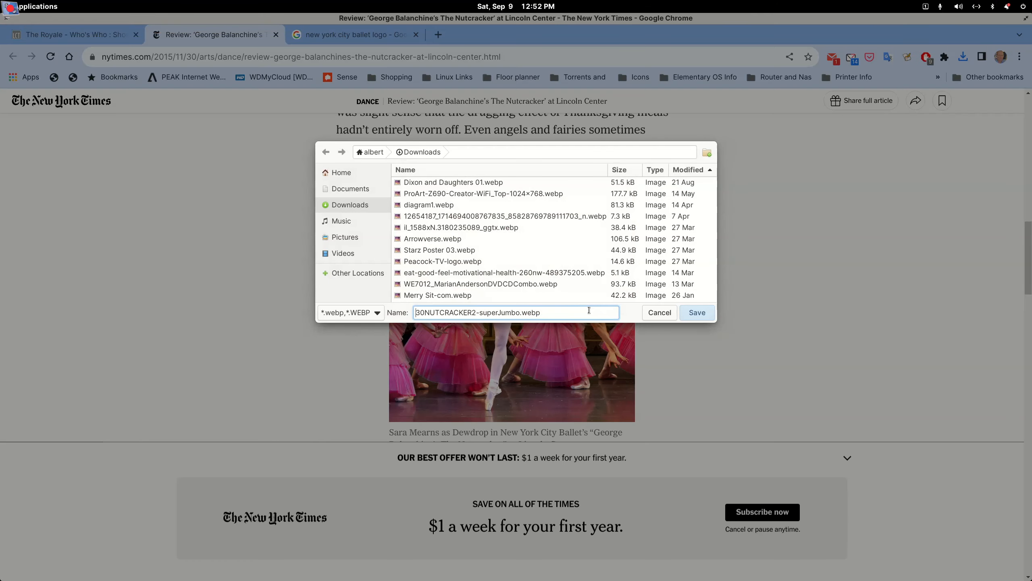
left_click(697, 312)
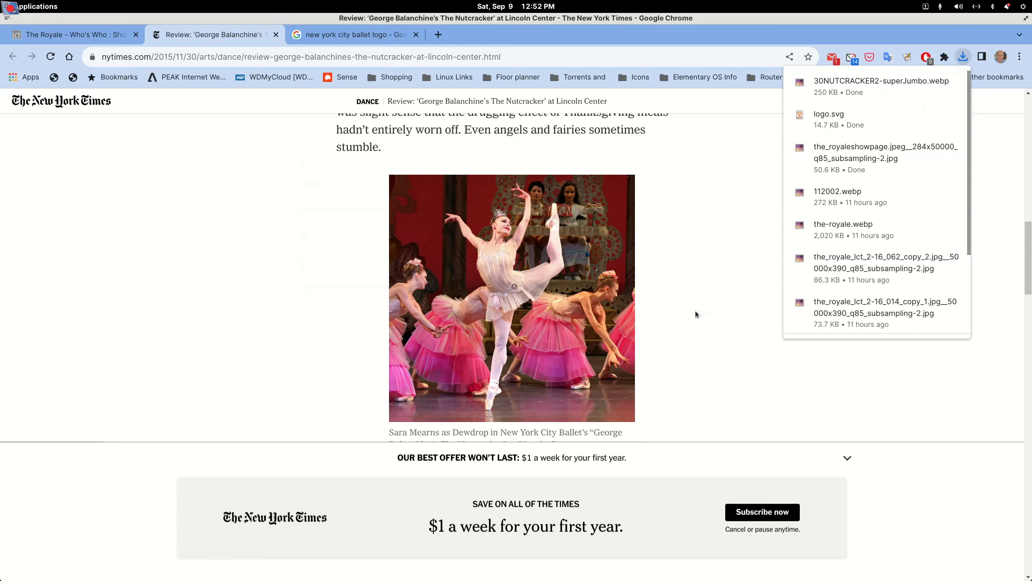
- Save the framed New York City Ballet logo from the Crunchbase image search result to the Downloads folder
scroll(687, 316, "down", 5)
scroll(687, 316, "down", 2)
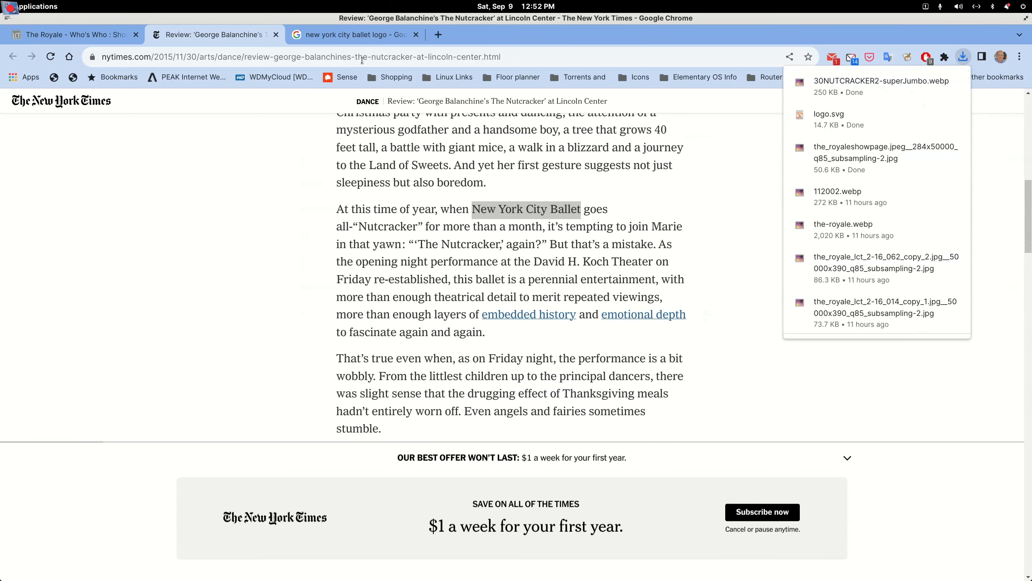
left_click(366, 34)
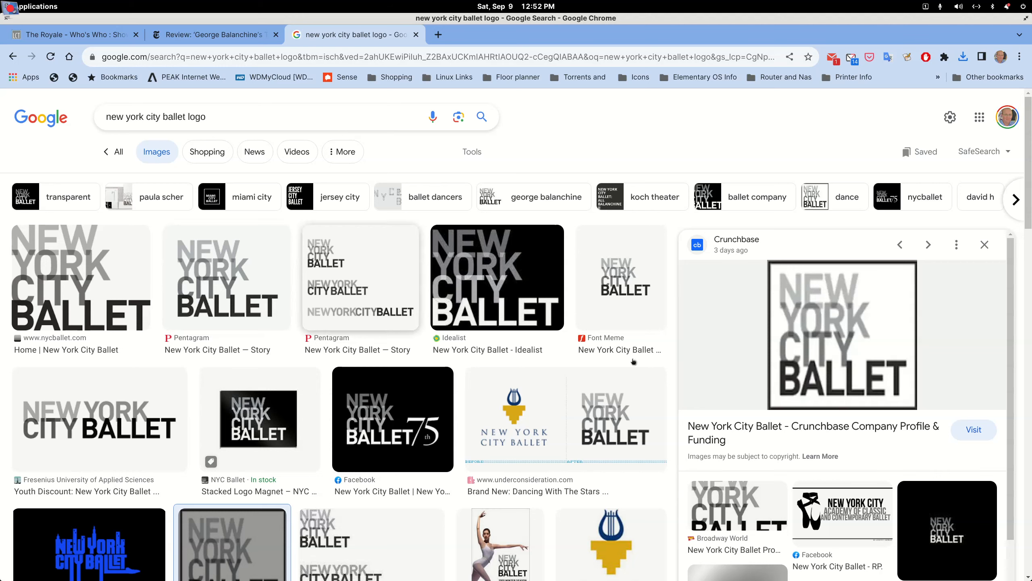
right_click(826, 349)
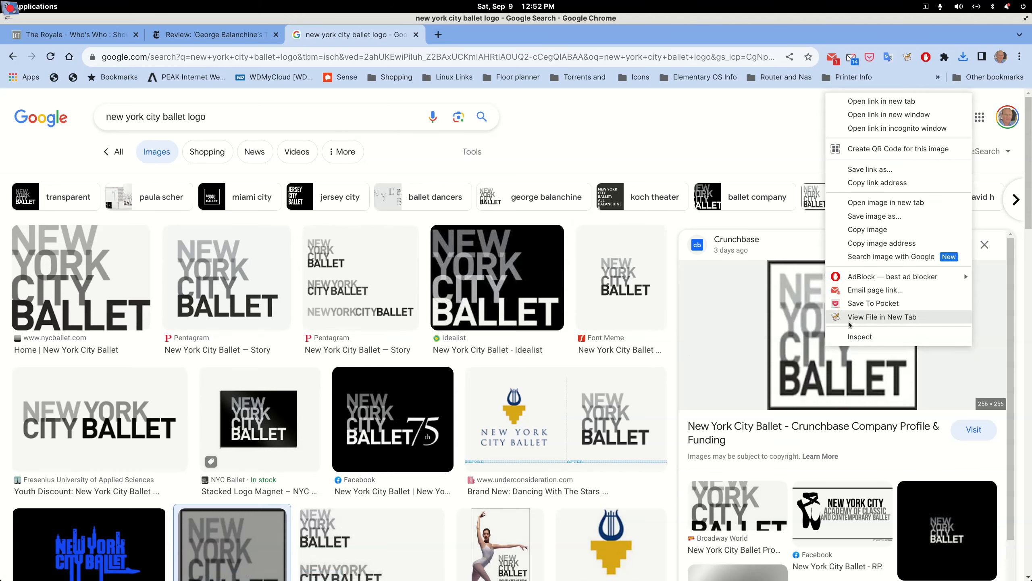
left_click(868, 216)
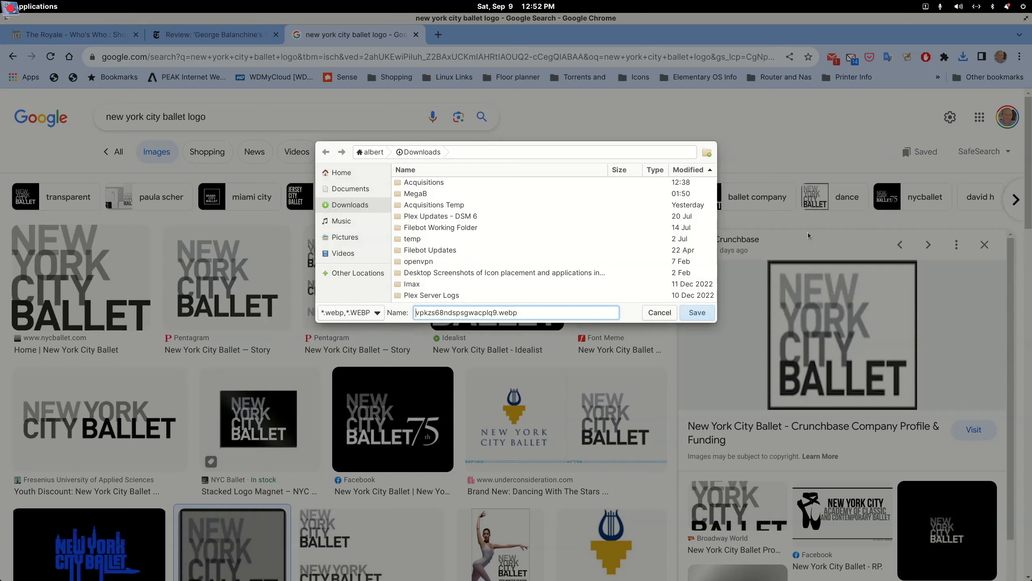
left_click(707, 312)
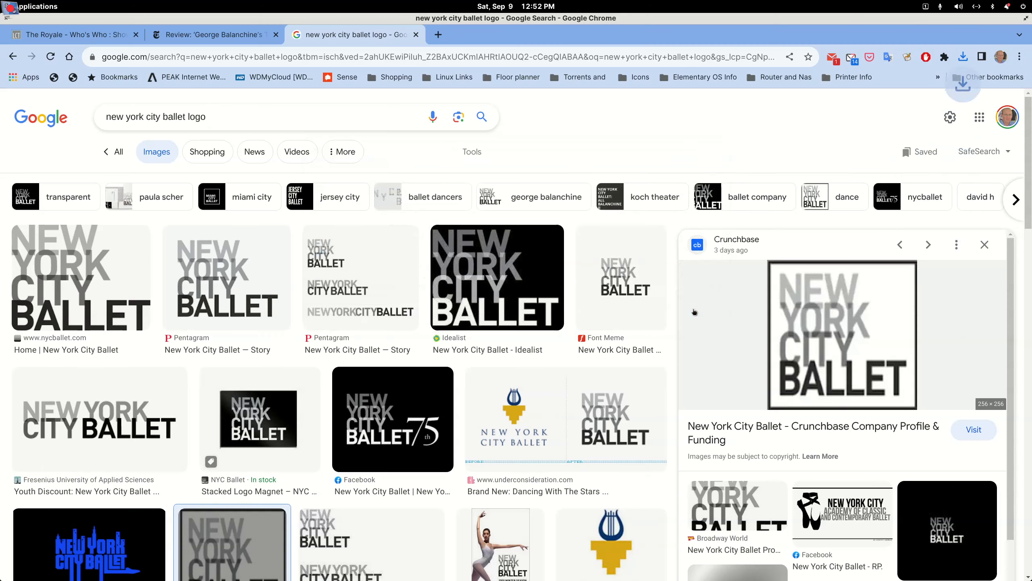
scroll(692, 309, "down", 5)
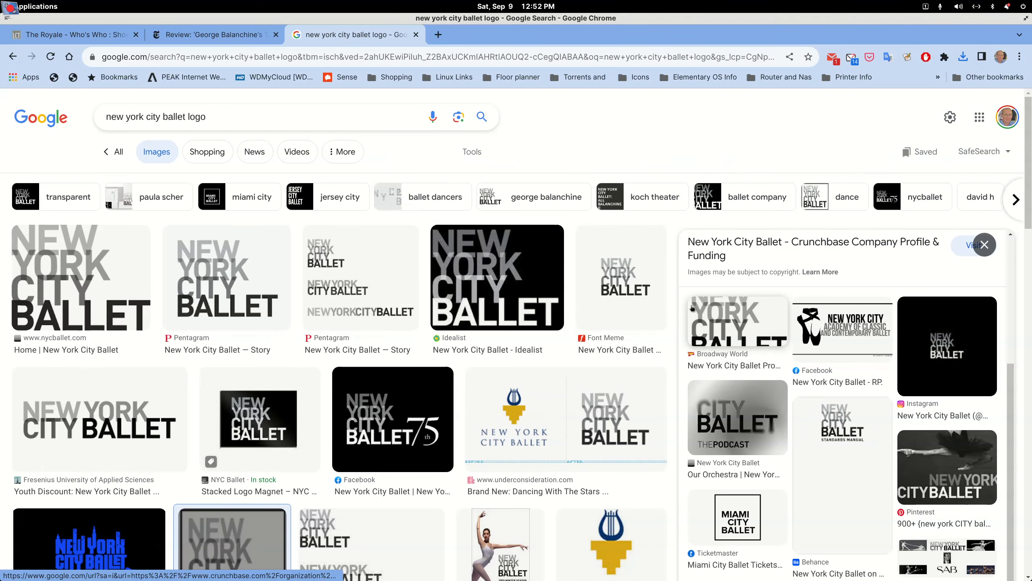
scroll(504, 375, "down", 5)
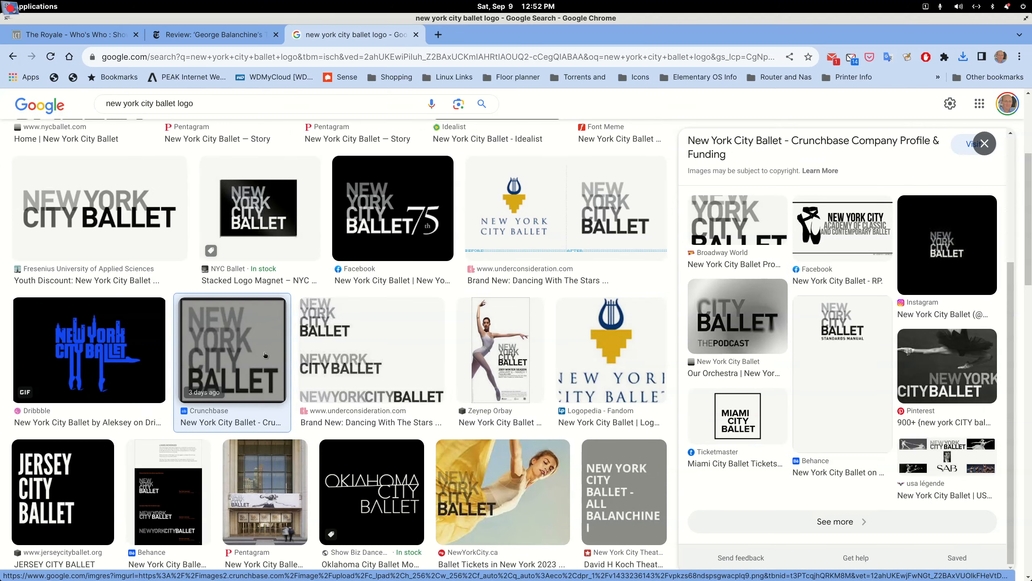
- Save the transparent four-line New York City Ballet logo from the nycballet.com search result to the Downloads folder as nycb-logo-4-liner.svg
scroll(266, 355, "down", 5)
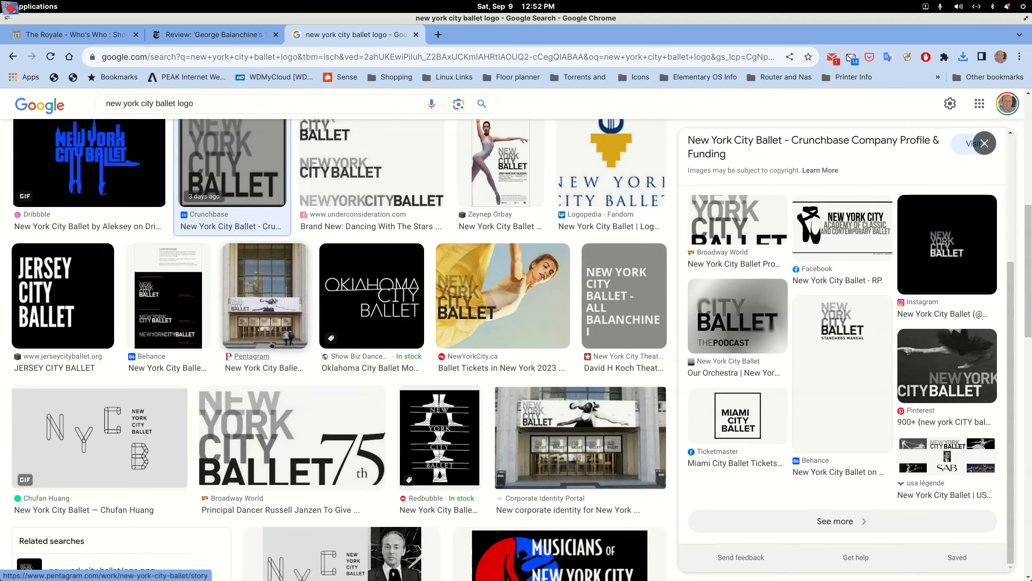
scroll(275, 340, "down", 10)
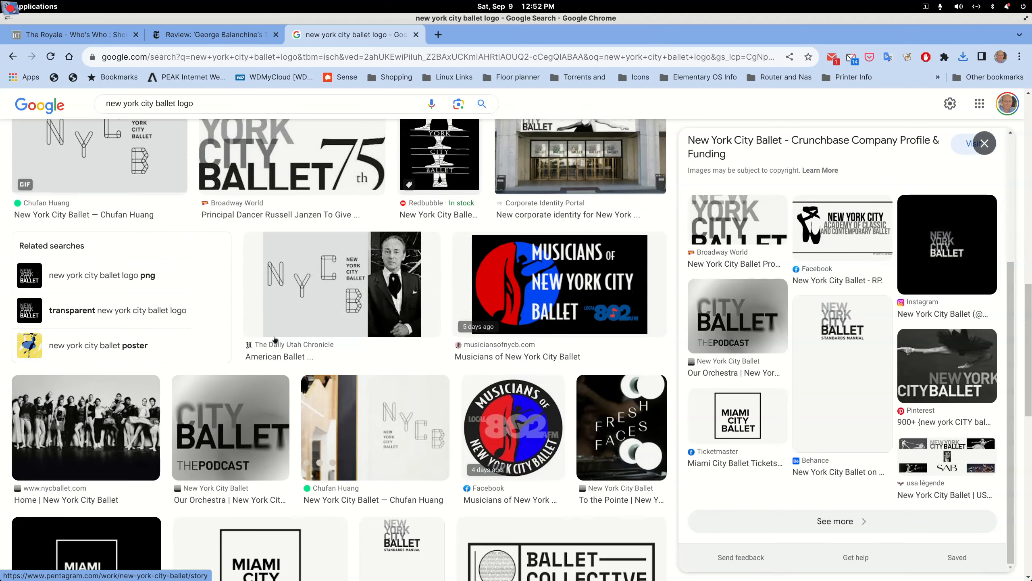
scroll(274, 339, "up", 7)
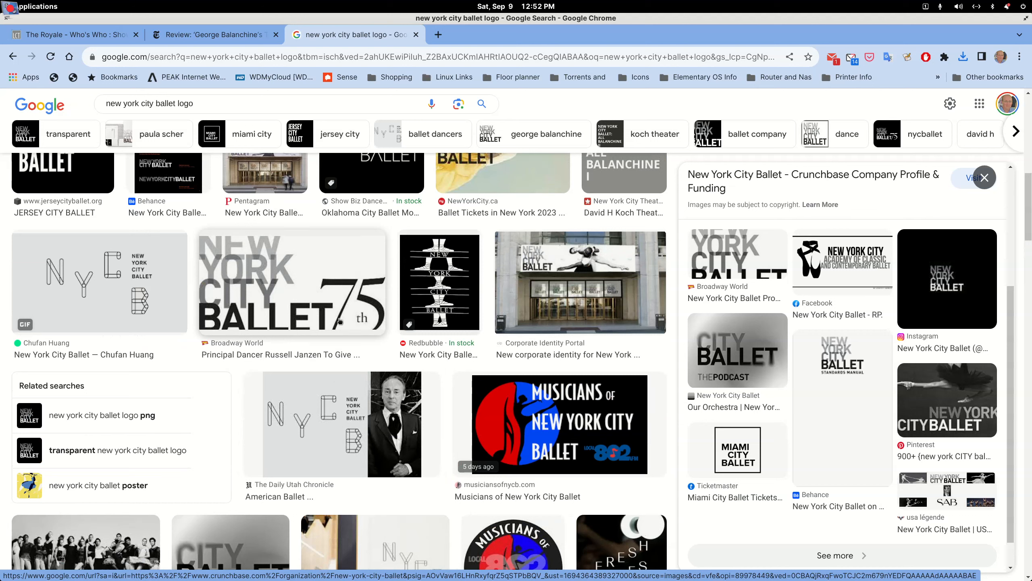
scroll(341, 321, "down", 9)
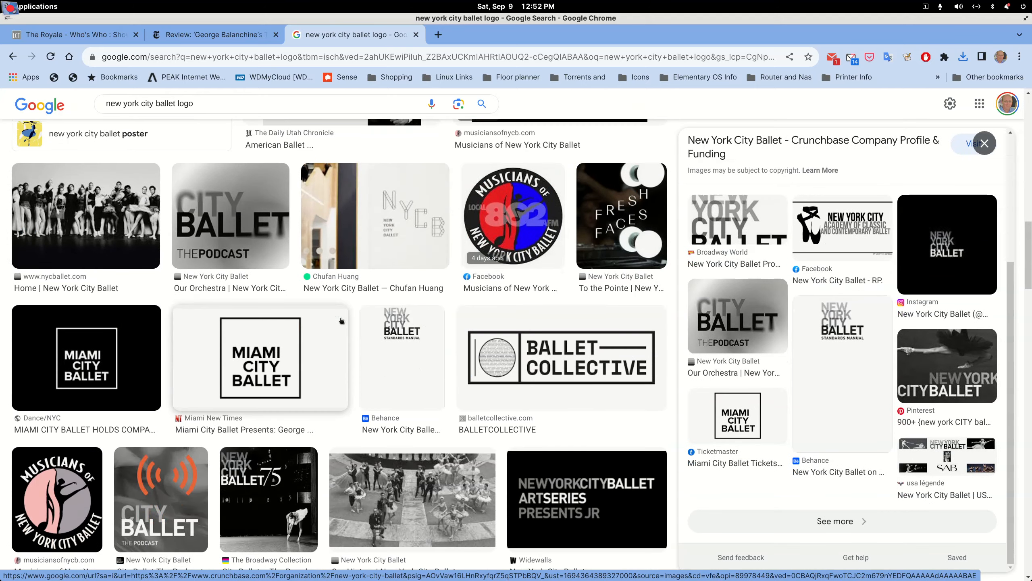
scroll(342, 320, "up", 10)
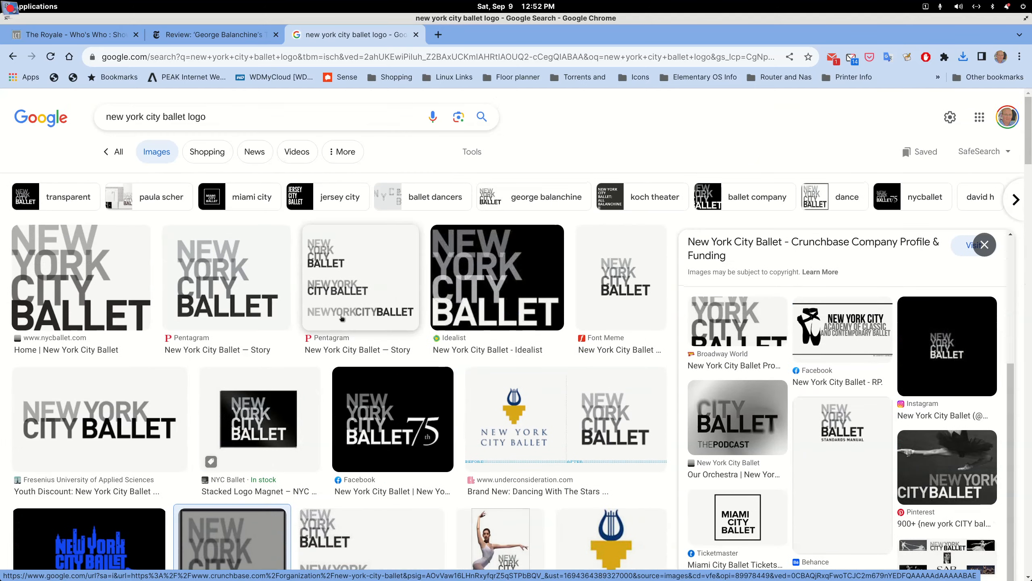
left_click(134, 293)
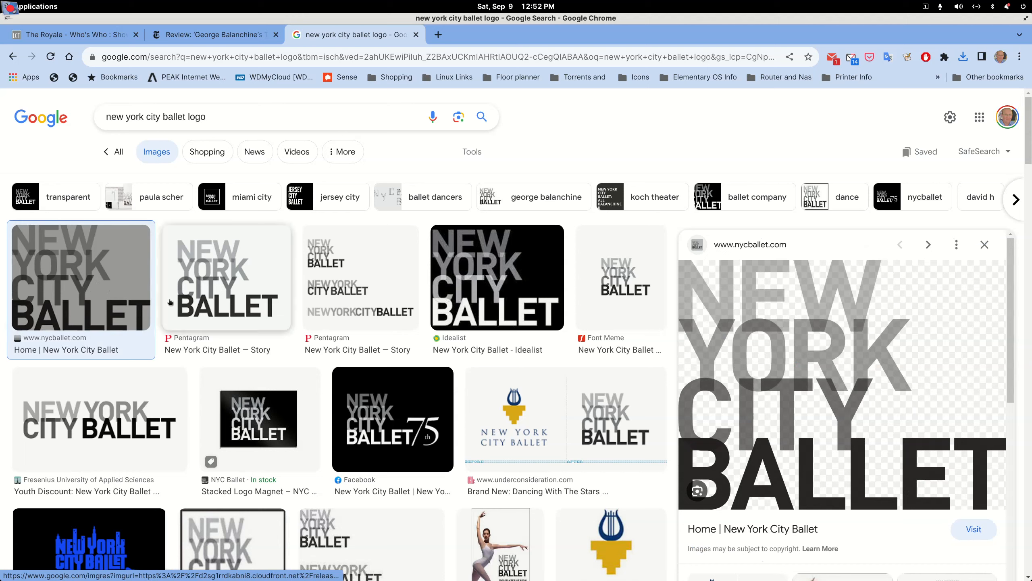
right_click(902, 369)
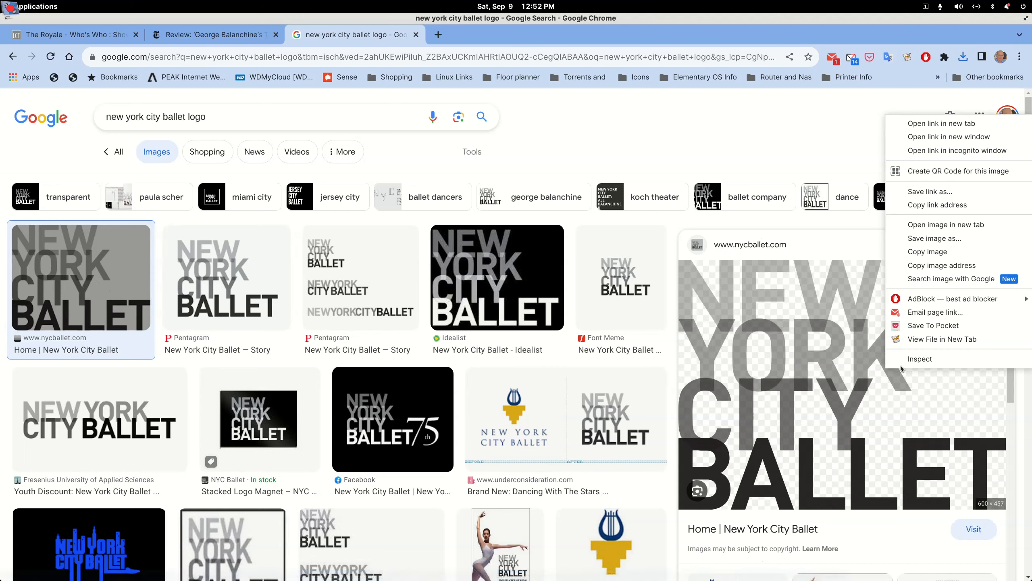
left_click(933, 239)
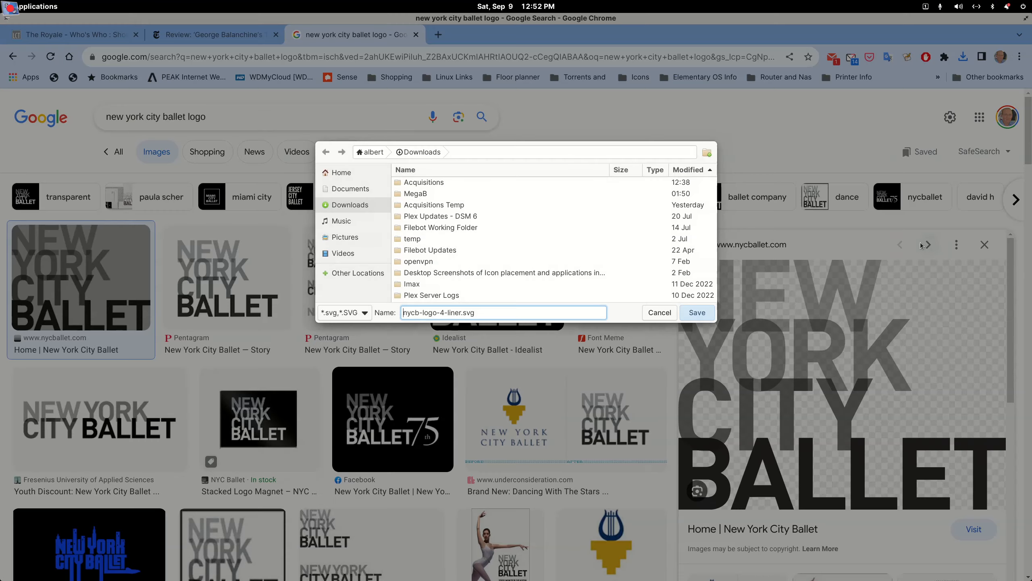
left_click(693, 315)
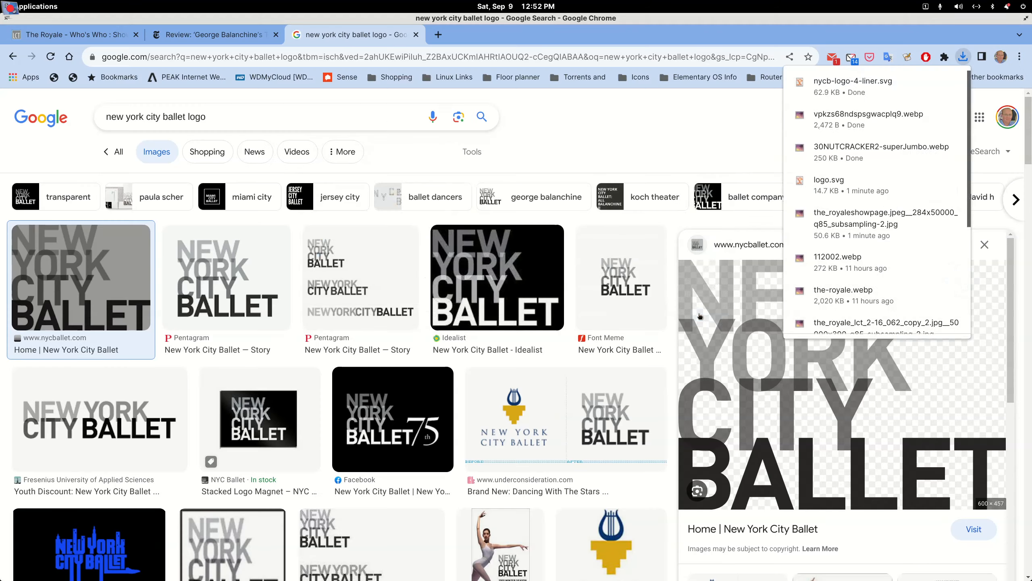
- From the file manager's Downloads folder, open the five newly saved artwork and logo files in GIMP, importing the SVG logos at their default sizes
double_click(558, 20)
left_click_drag(420, 59, 1031, 226)
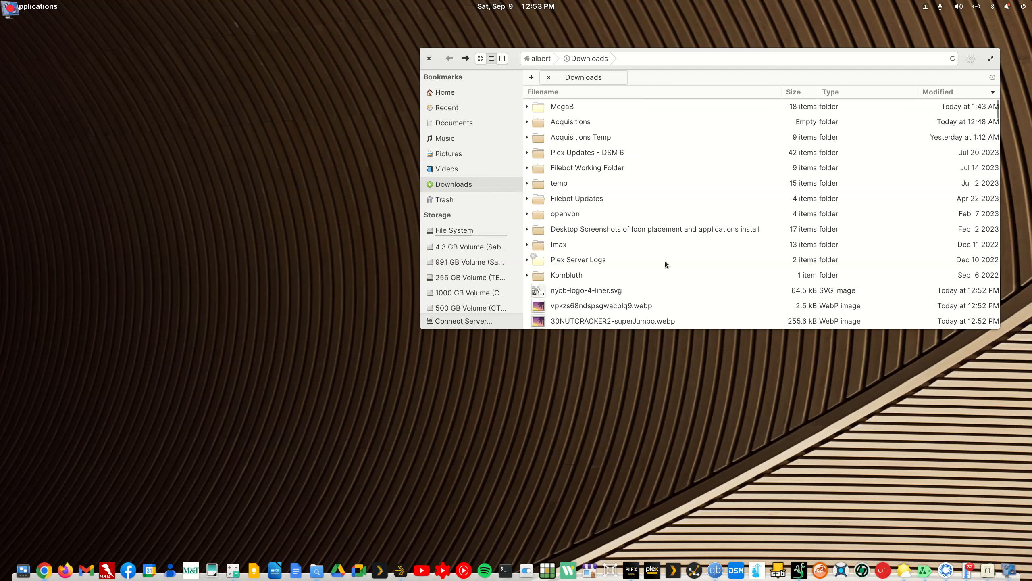
scroll(641, 248, "down", 3)
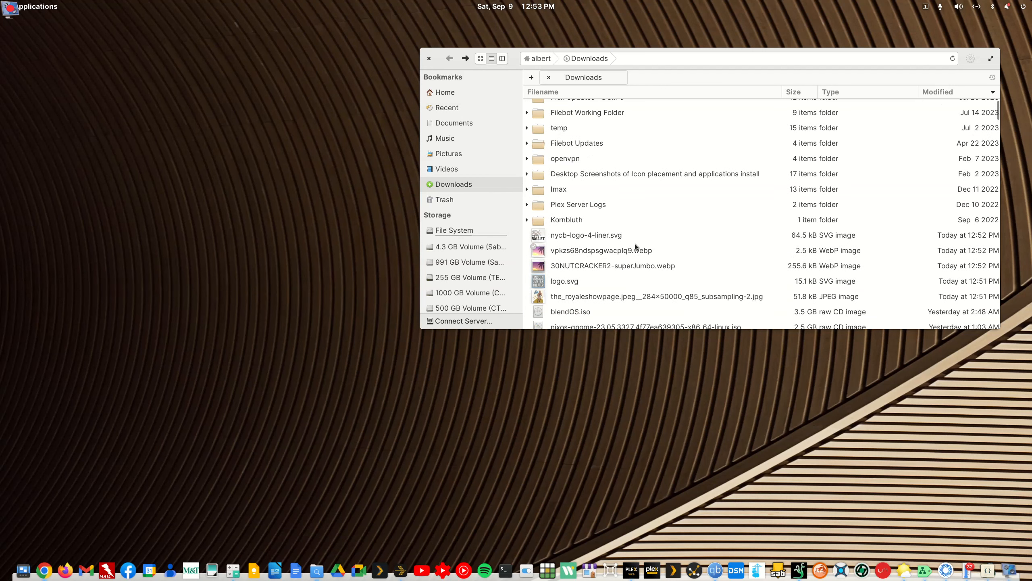
right_click(580, 295)
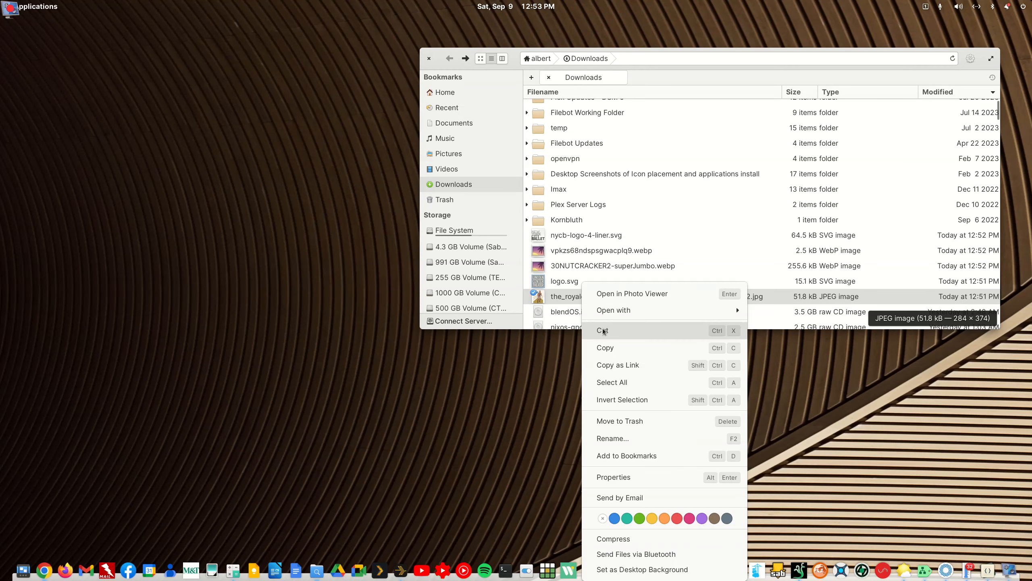
left_click(514, 59)
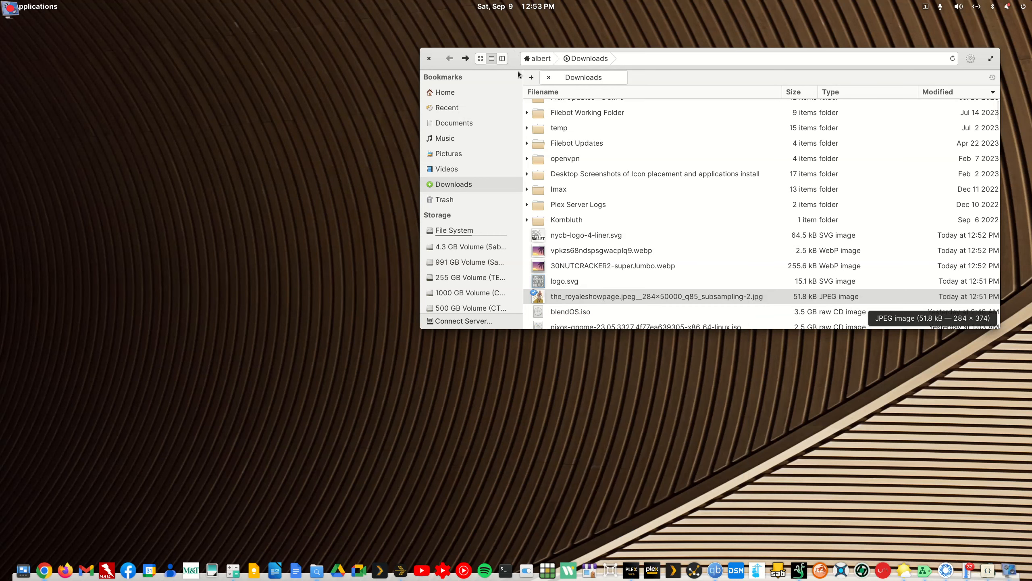
left_click(579, 277, "ctrl")
left_click(581, 266, "ctrl")
left_click(584, 252, "ctrl")
left_click(583, 236, "ctrl")
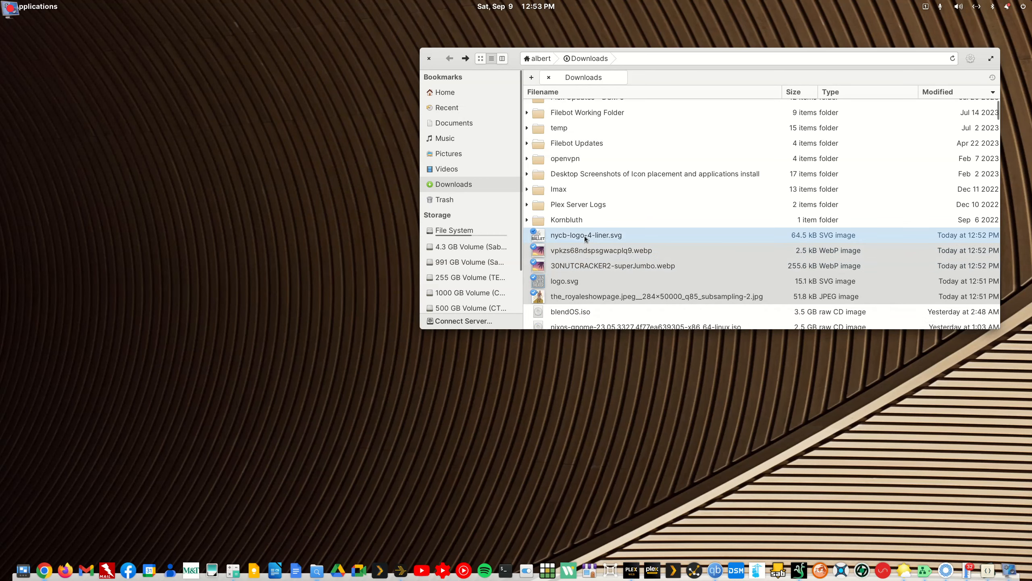
right_click(584, 236)
mouse_move(709, 247)
left_click(767, 246)
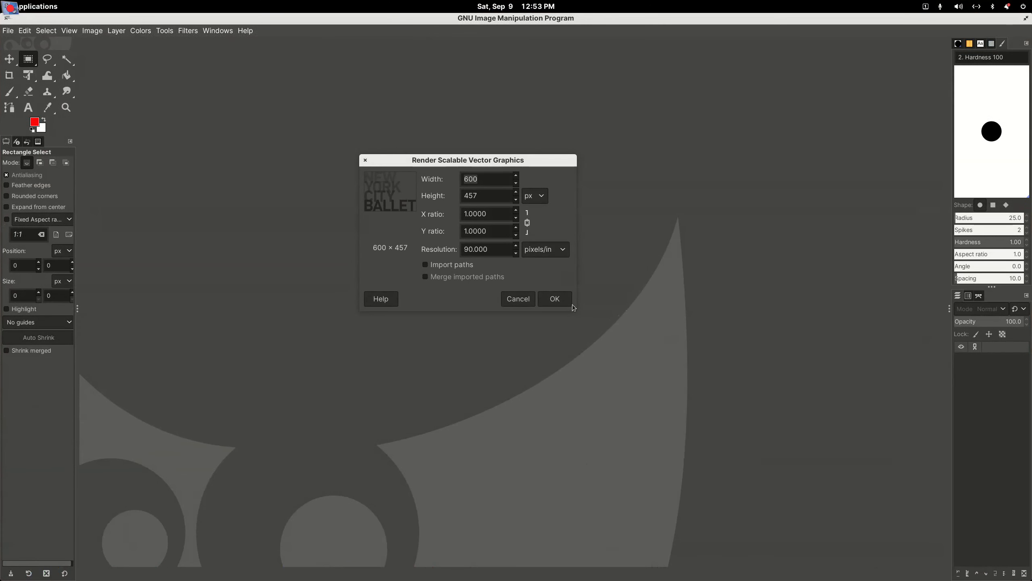
left_click(555, 299)
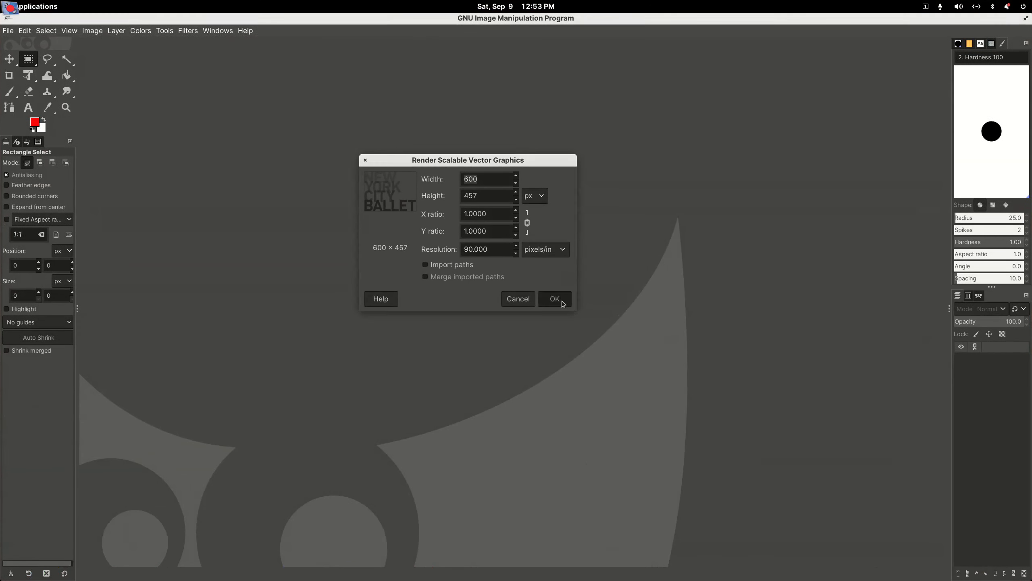
left_click(597, 294)
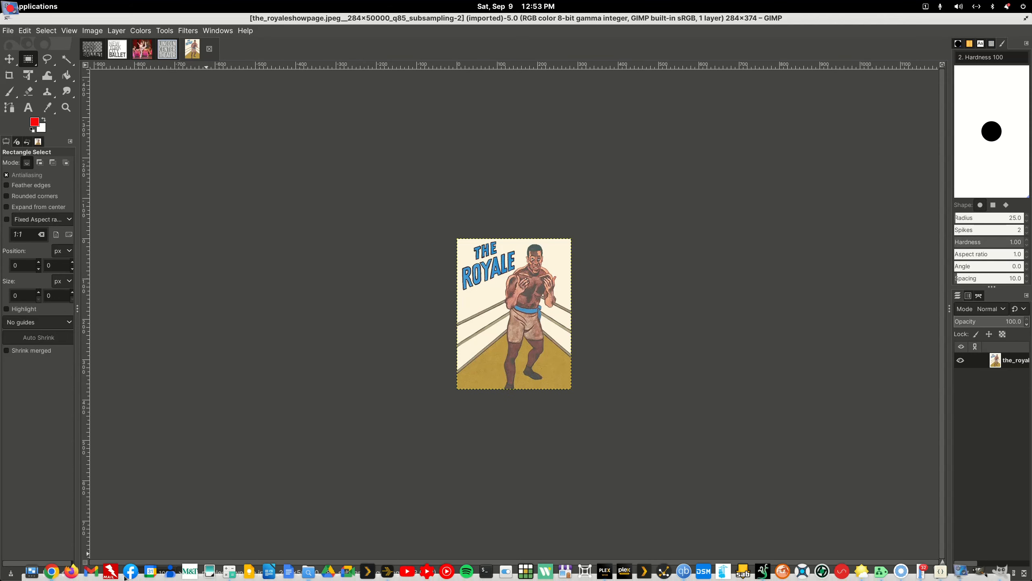
- Restore the GIMP window from full screen and resize it to fill most of the desktop, leaving room beside it for the calculator
double_click(731, 20)
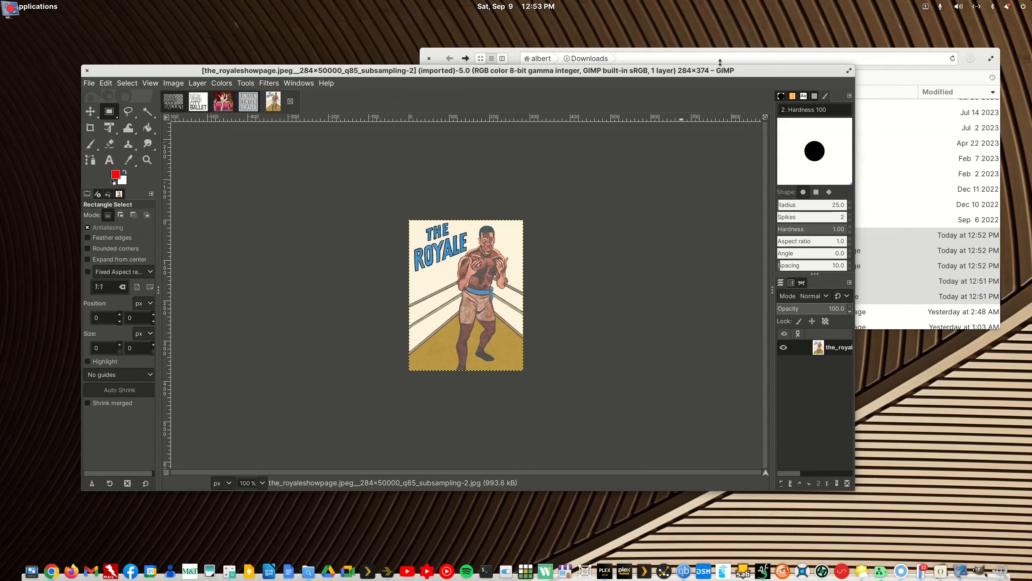
left_click_drag(702, 52, 633, 27)
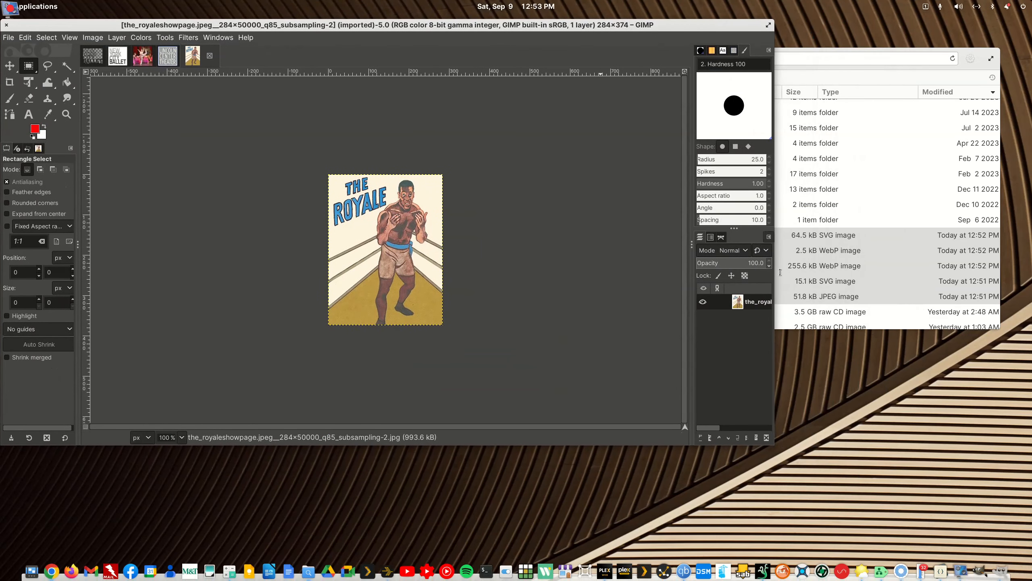
left_click_drag(854, 53, 854, 0)
left_click_drag(775, 447, 871, 552)
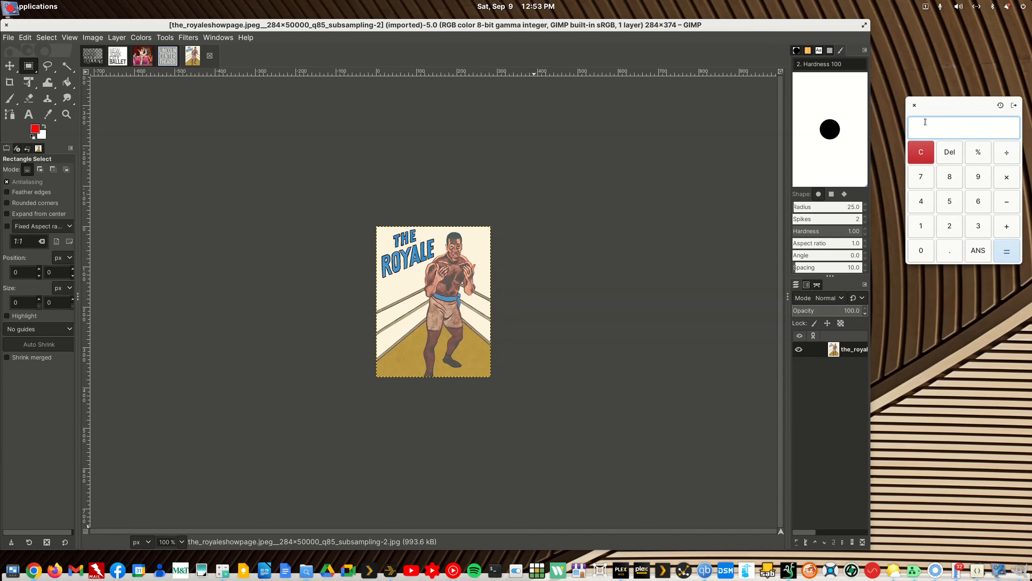
left_click_drag(870, 195, 899, 200)
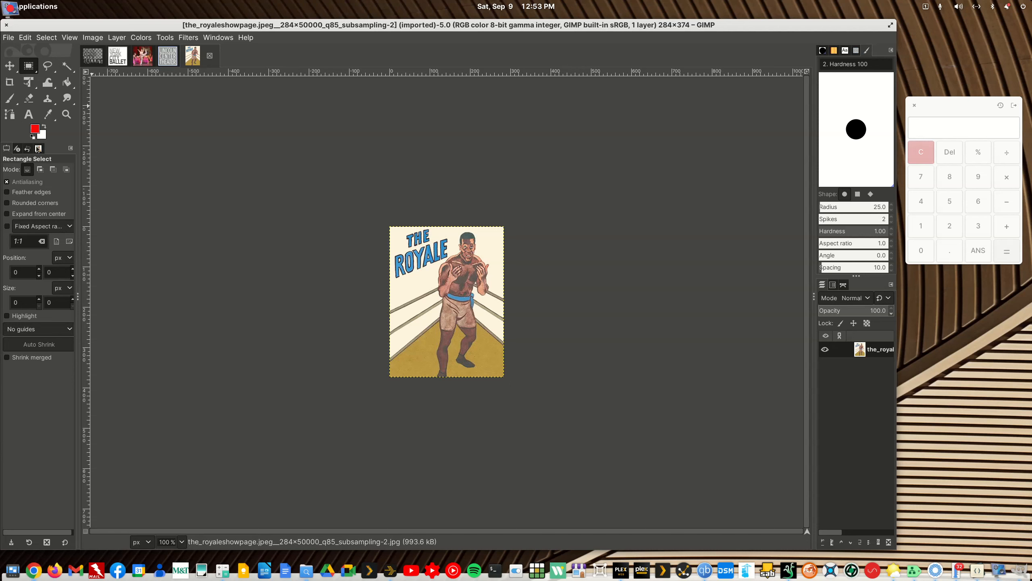
- Open the Scale Image settings for The Royale poster and unlink its width and height
left_click(92, 39)
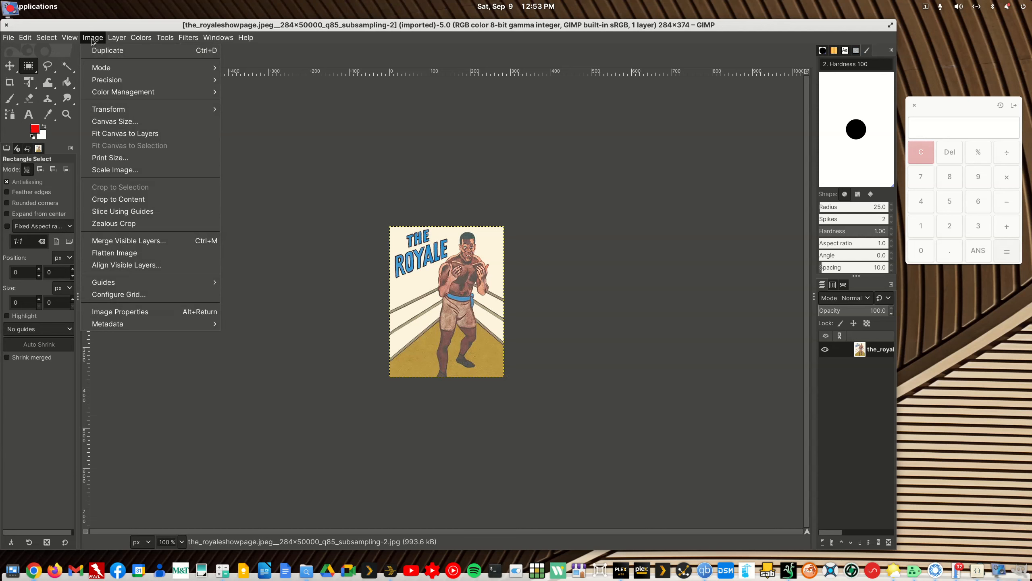
left_click(111, 172)
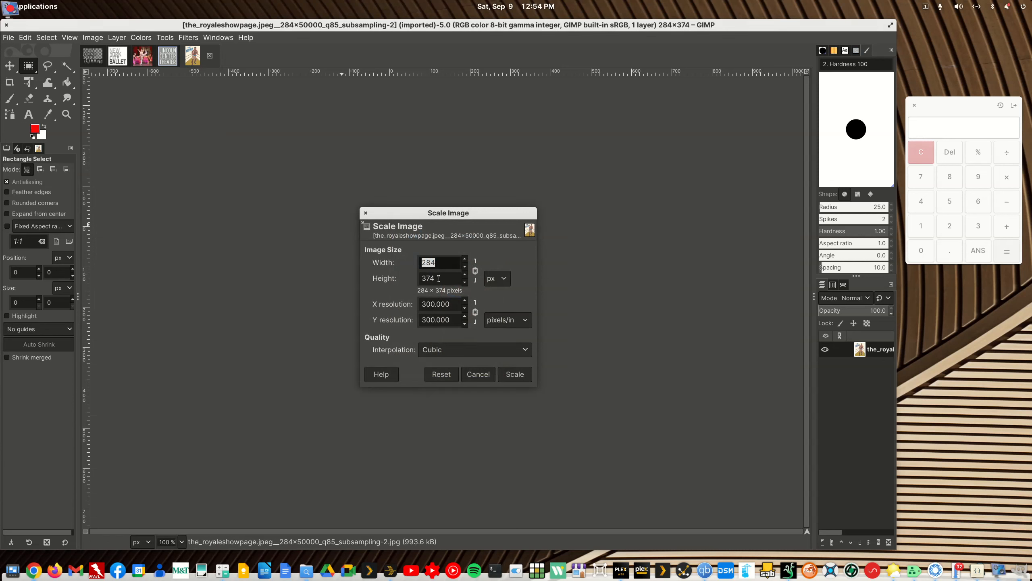
left_click(474, 273)
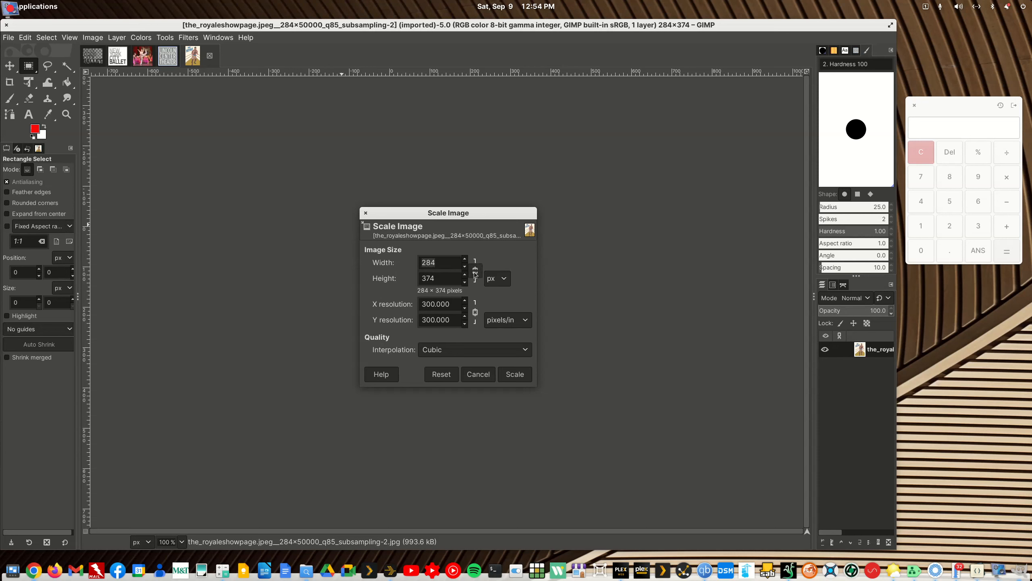
- Calculate the poster height for a 2:3 ratio as 284 × 1.5 in the calculator
left_click(953, 108)
left_click(944, 228)
left_click(949, 176)
left_click(921, 201)
left_click(1007, 177)
left_click(922, 227)
left_click(949, 250)
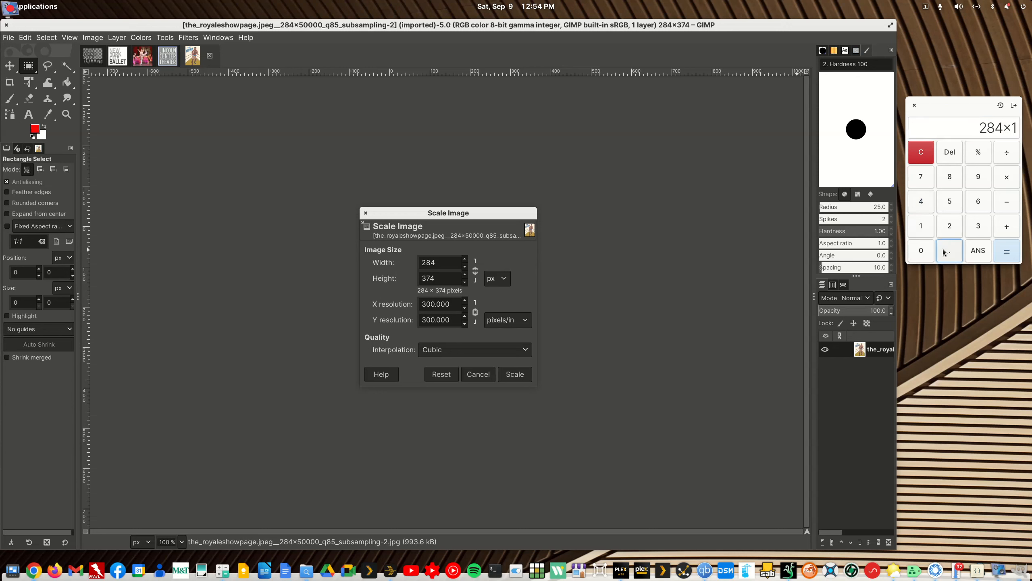
left_click(950, 201)
left_click(1007, 251)
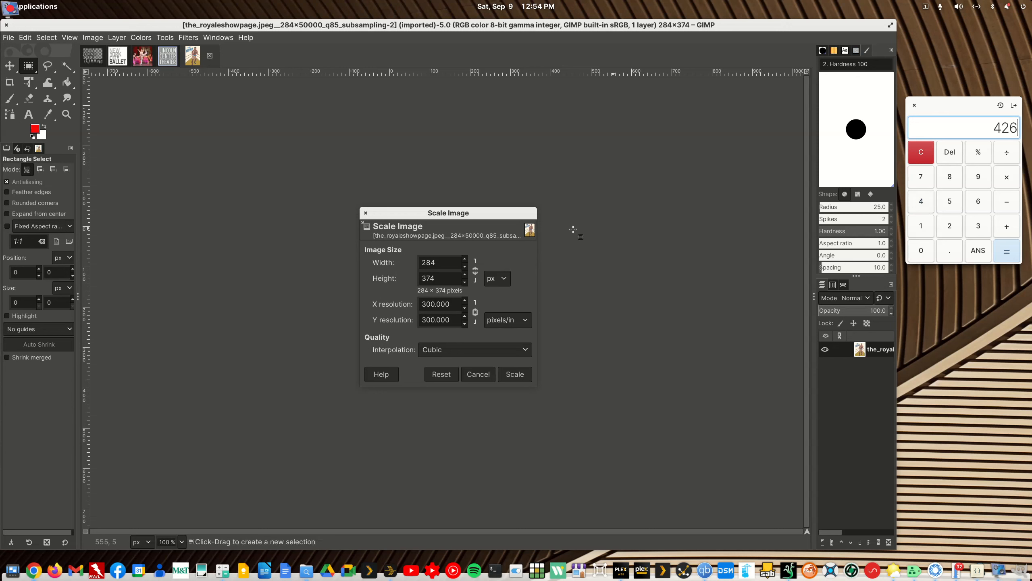
- Scale The Royale poster to a height of 426 px, keeping the width at 284 px
double_click(438, 280)
type("426")
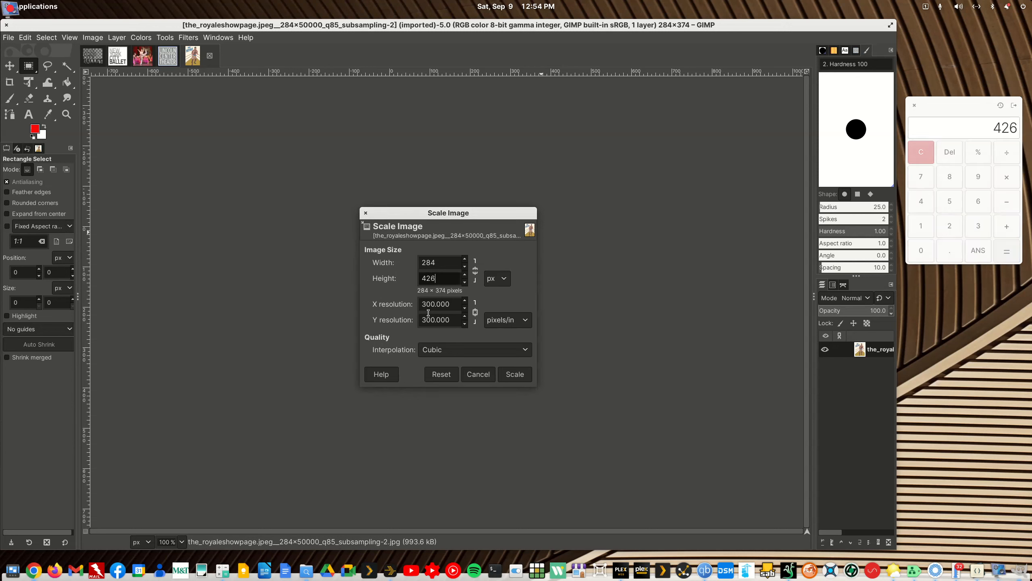
left_click(515, 374)
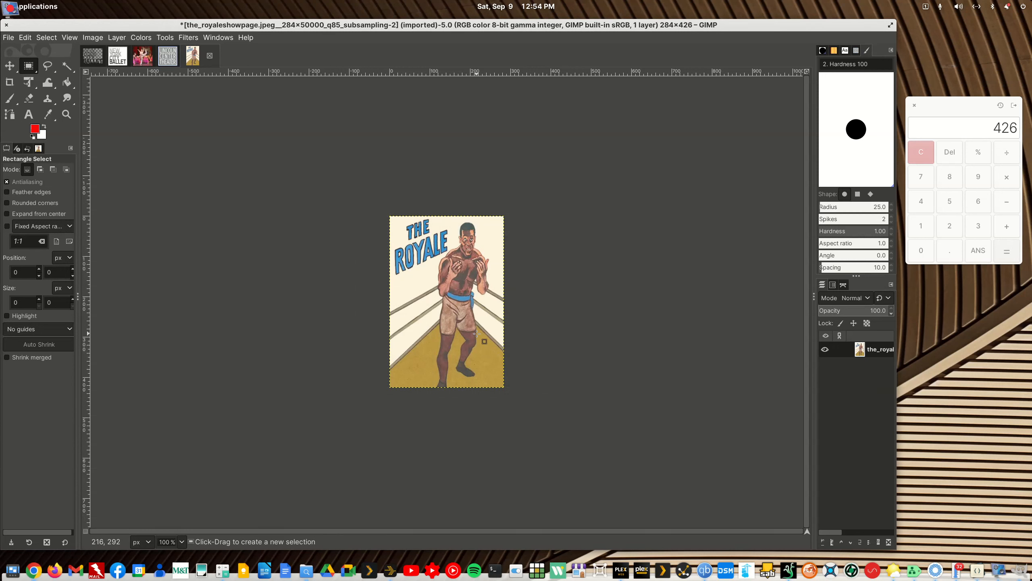
- Copy the Lincoln Center Theater logo from its own image and return to The Royale poster
left_click(119, 60)
left_click(181, 56)
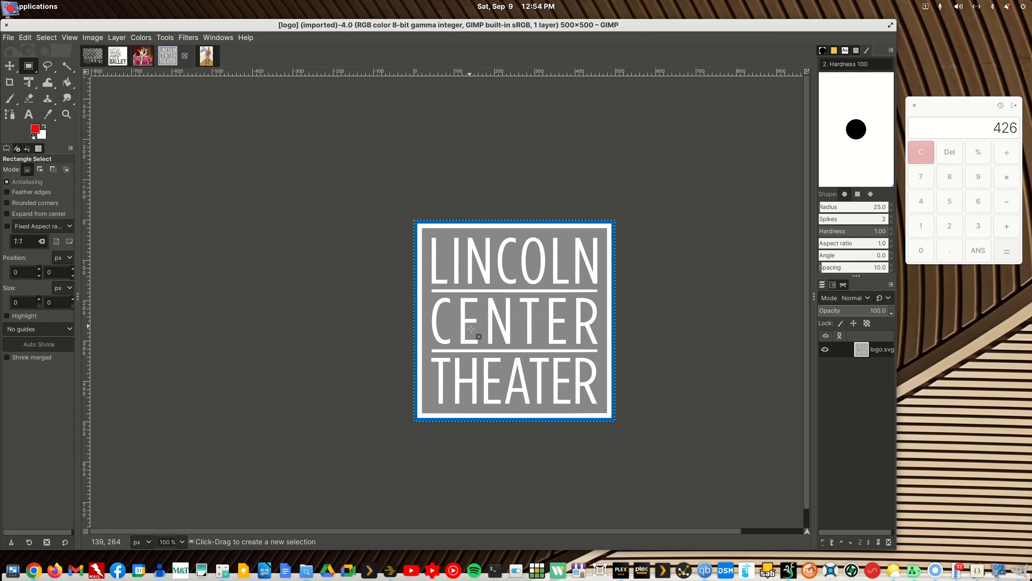
right_click(492, 316)
mouse_move(505, 343)
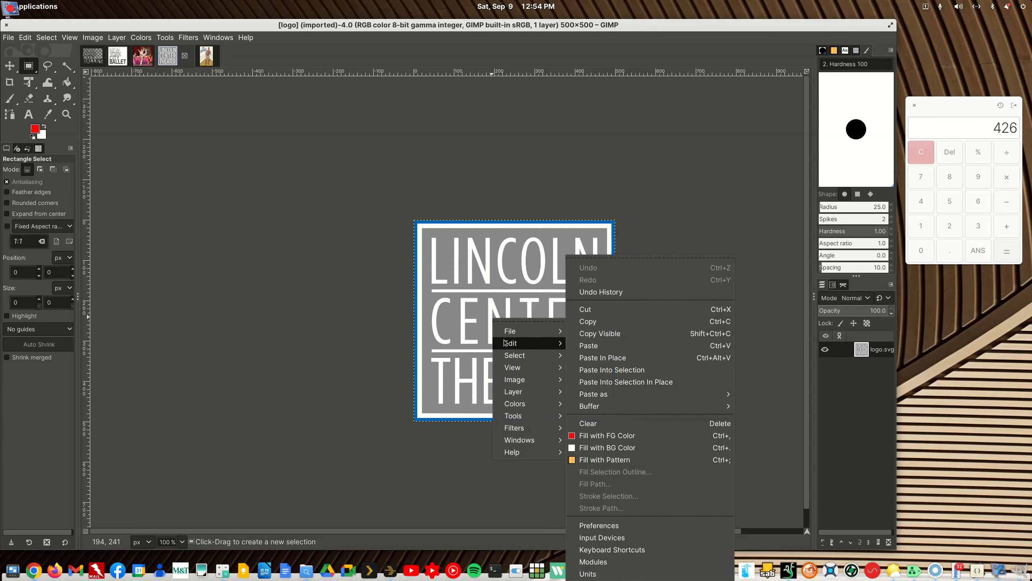
left_click(585, 334)
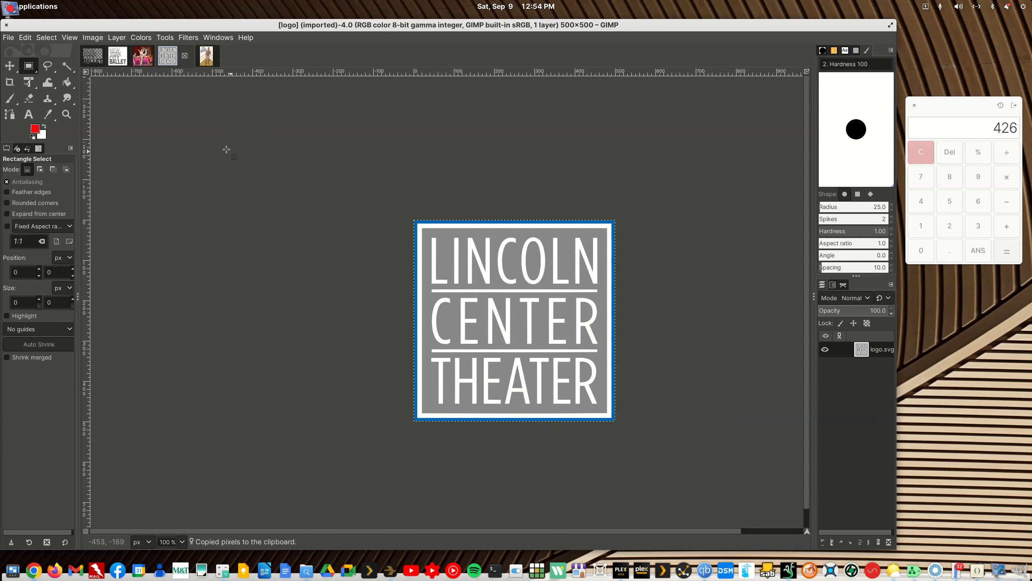
left_click(206, 56)
- Try pasting the Lincoln Center Theater logo at full size onto The Royale poster, and undo the paste
right_click(443, 320)
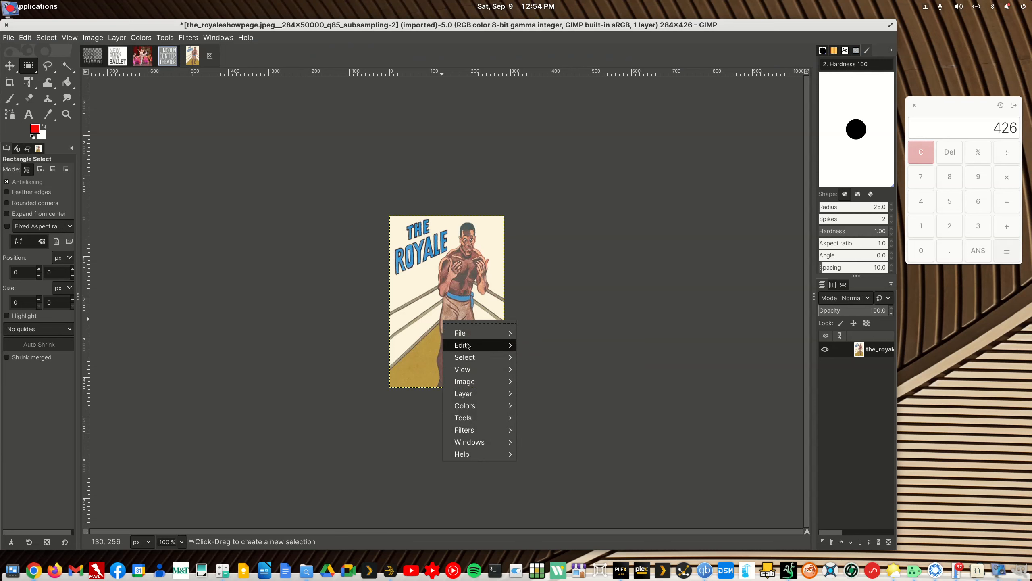
mouse_move(468, 347)
left_click(536, 358)
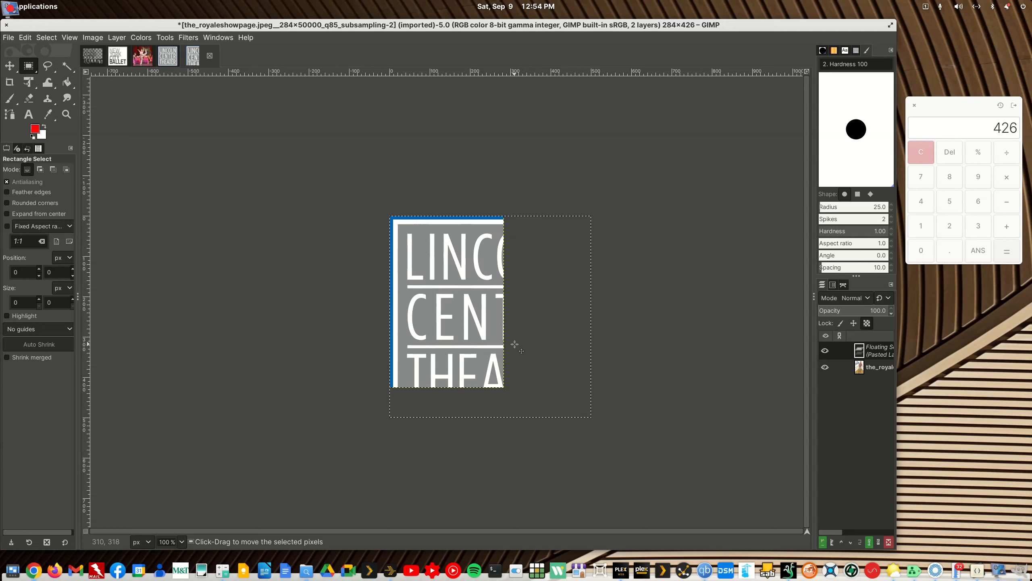
key("ctrl+z")
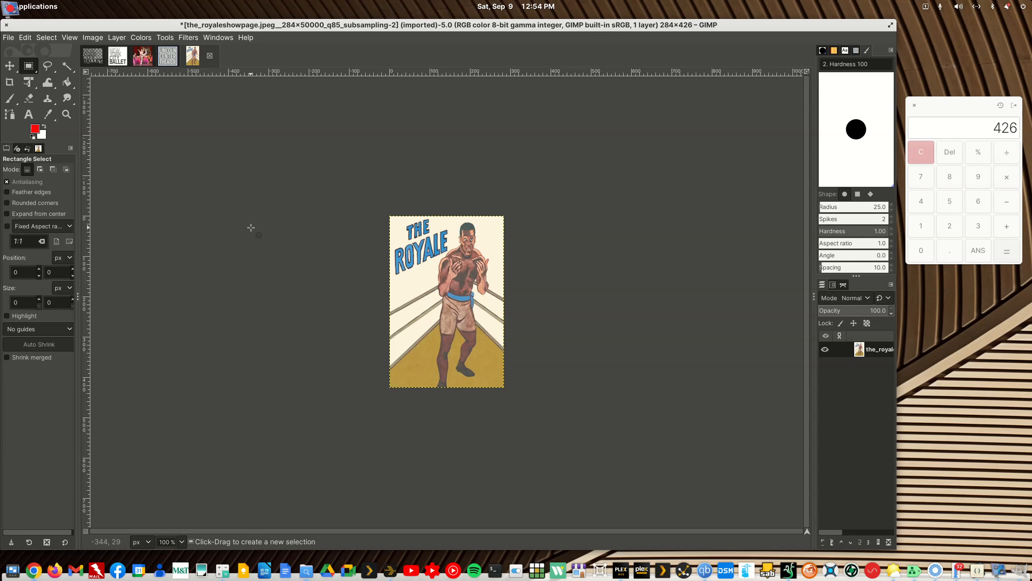
- Measure the space for the logo in the poster's lower-left corner with a trial rectangular selection, and discard the selection
left_click_drag(393, 385, 434, 342)
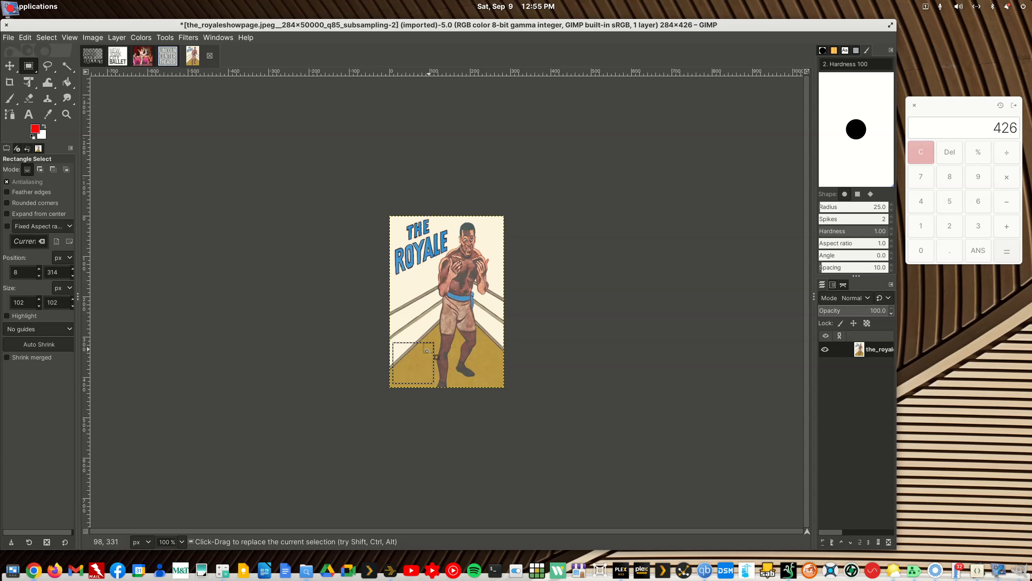
left_click_drag(427, 351, 429, 342)
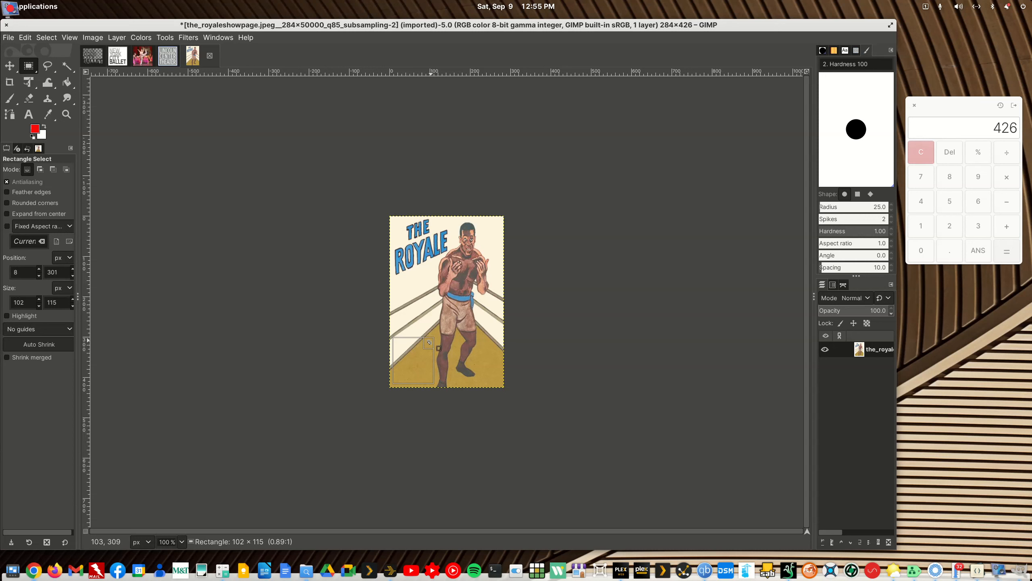
key("Escape")
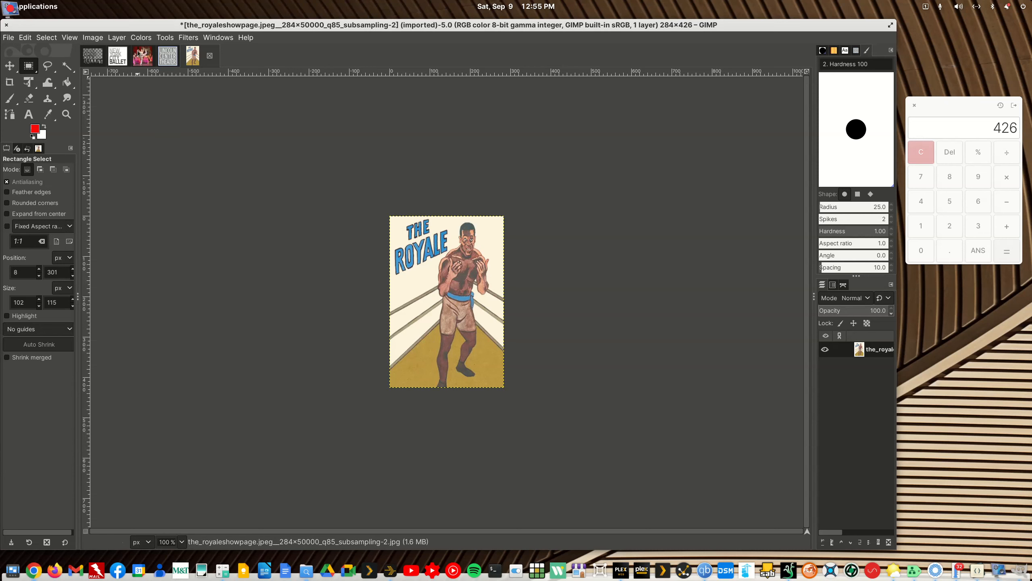
- Scale the Lincoln Center Theater logo image to 102 × 102 px, keeping its proportions linked
left_click(167, 56)
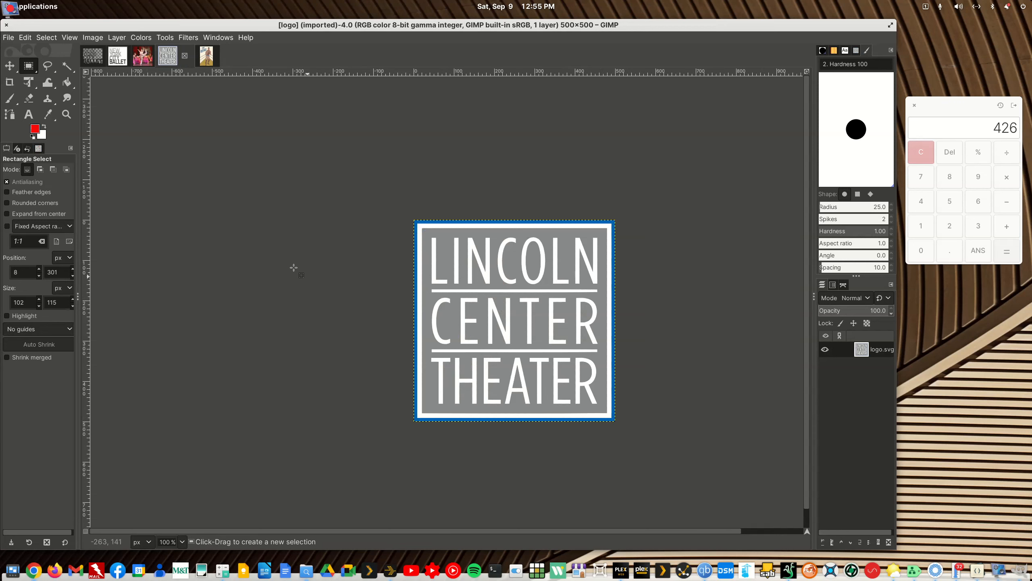
left_click(93, 38)
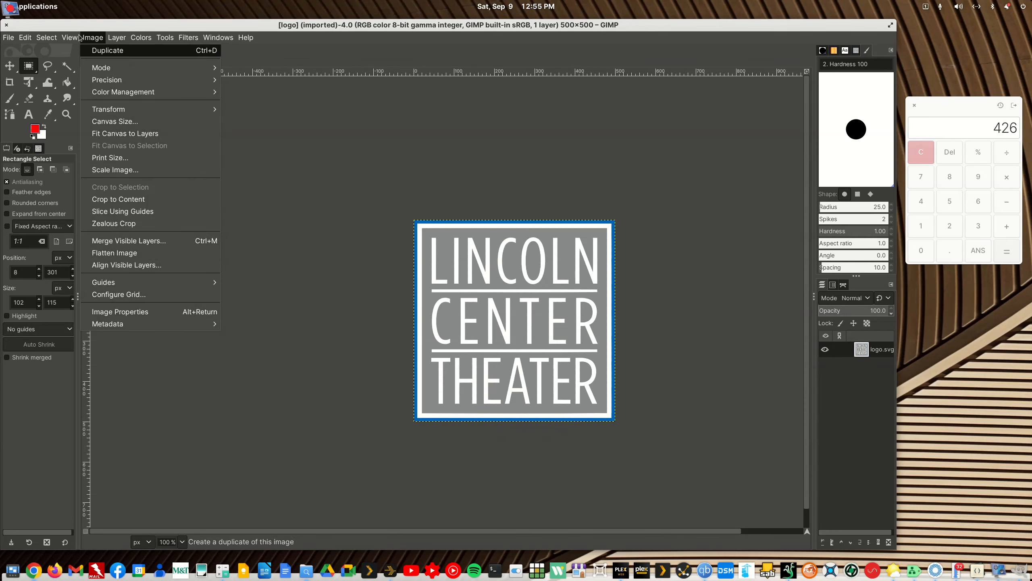
left_click(112, 170)
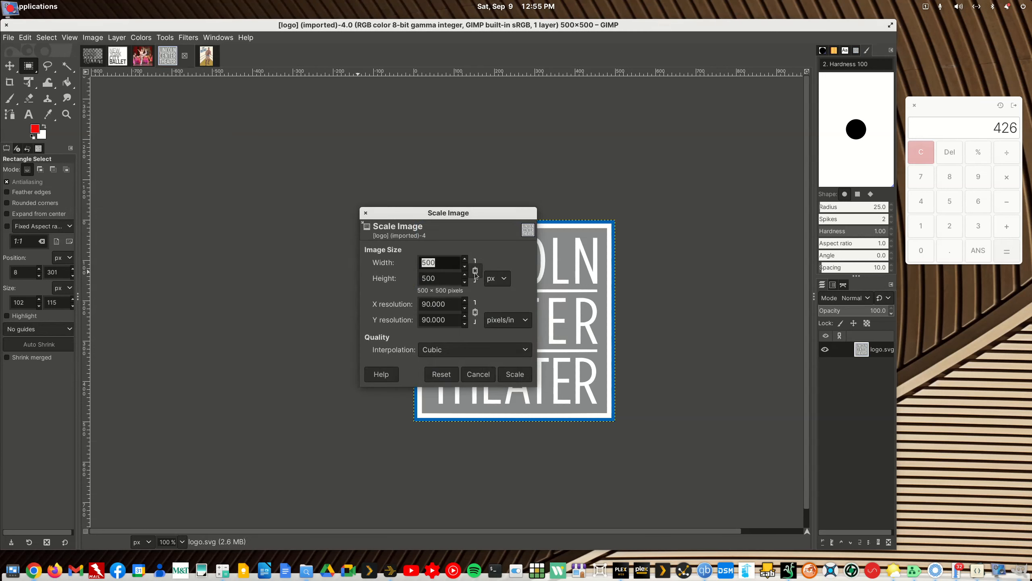
type("102")
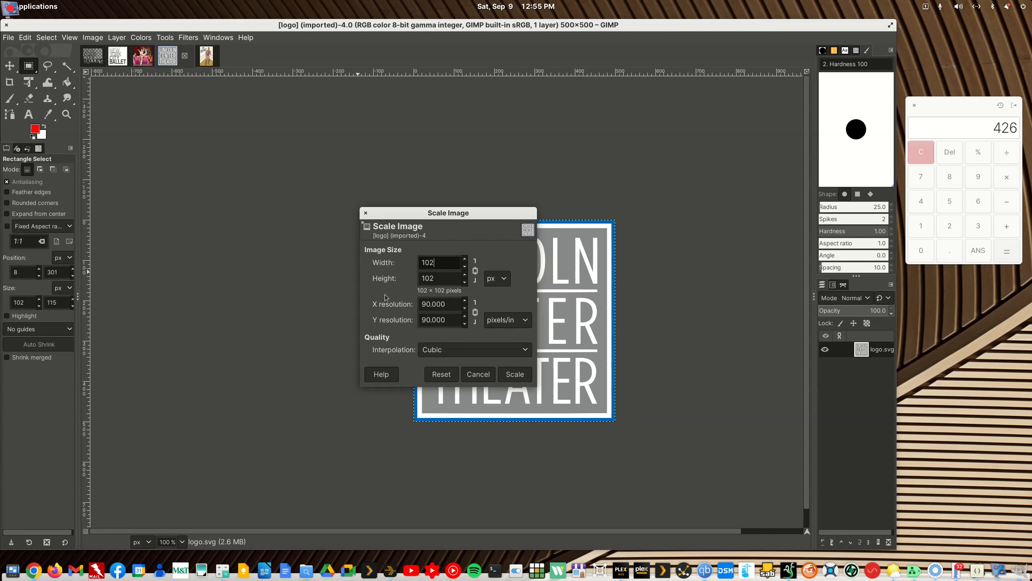
left_click(514, 374)
- Copy the visible content of the scaled Lincoln Center Theater logo and return to The Royale poster
right_click(505, 322)
mouse_move(516, 341)
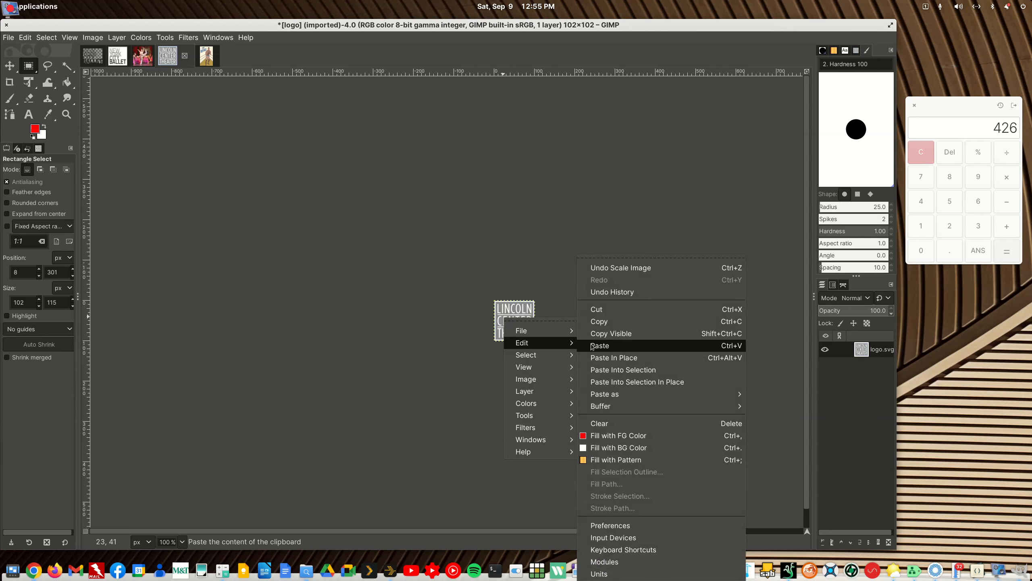
left_click(598, 333)
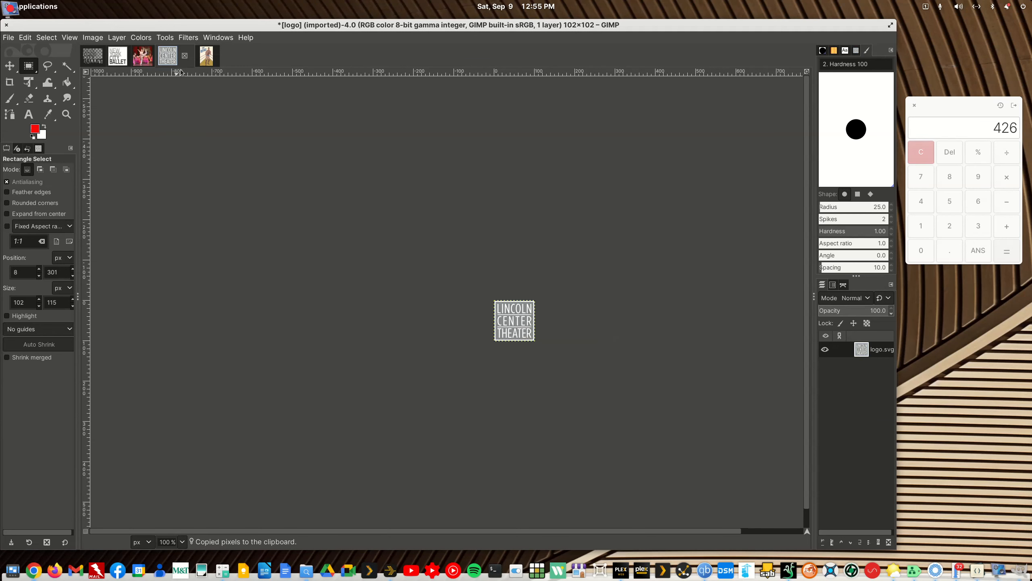
left_click(202, 57)
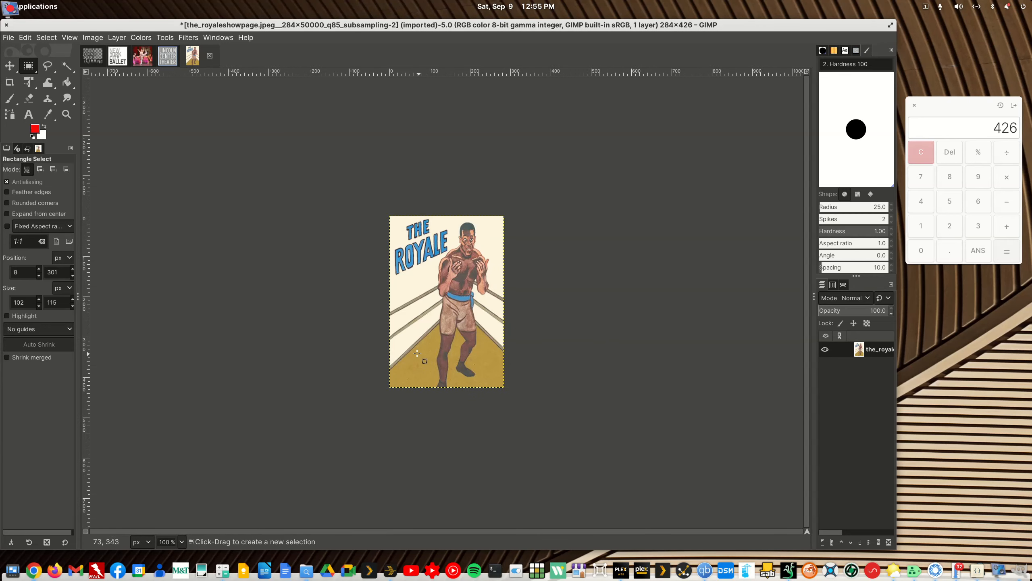
- Paste the scaled logo into the lower-left corner of The Royale poster and anchor the floating selection
right_click(401, 339)
mouse_move(418, 365)
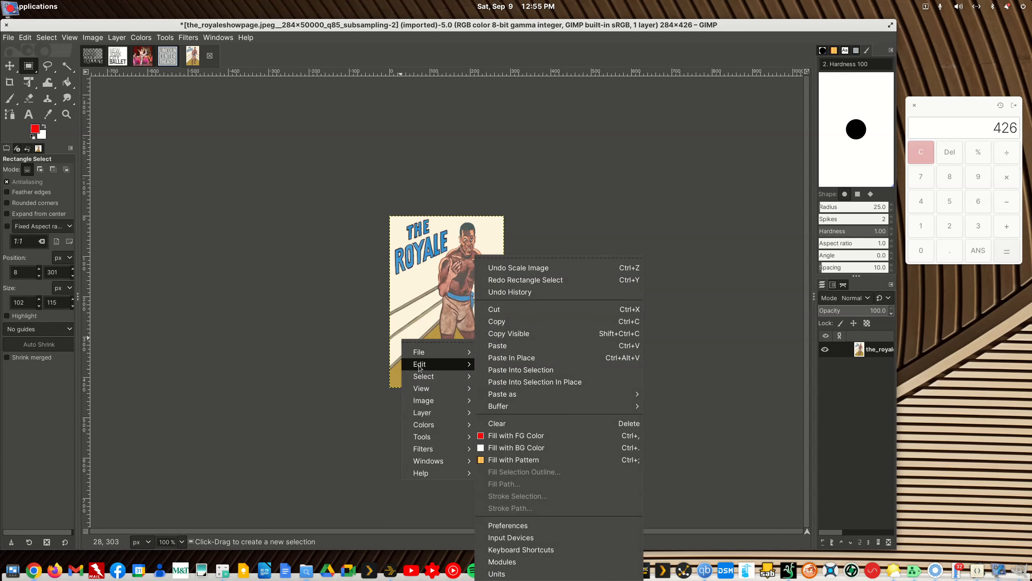
left_click(521, 370)
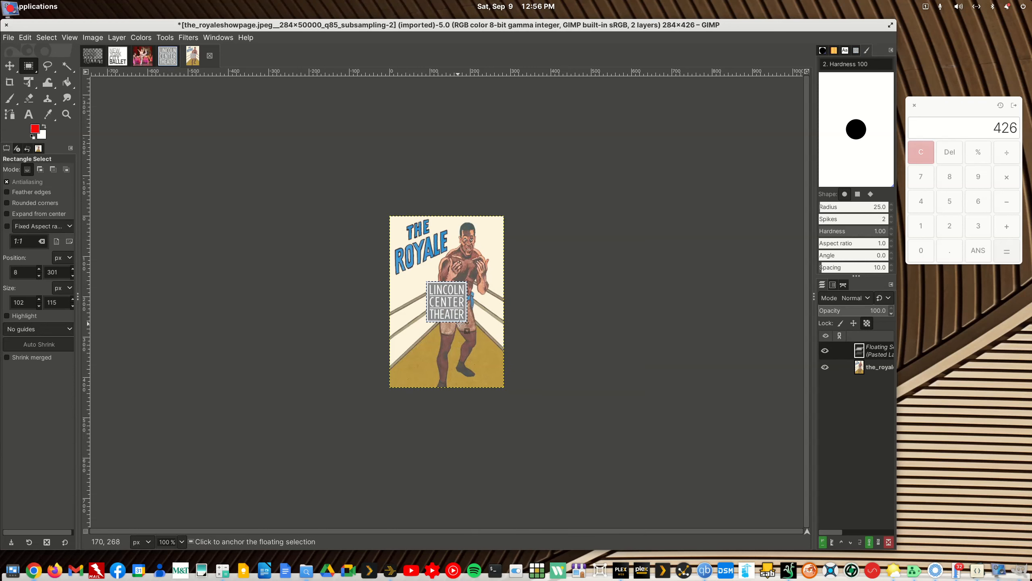
left_click_drag(451, 307, 423, 374)
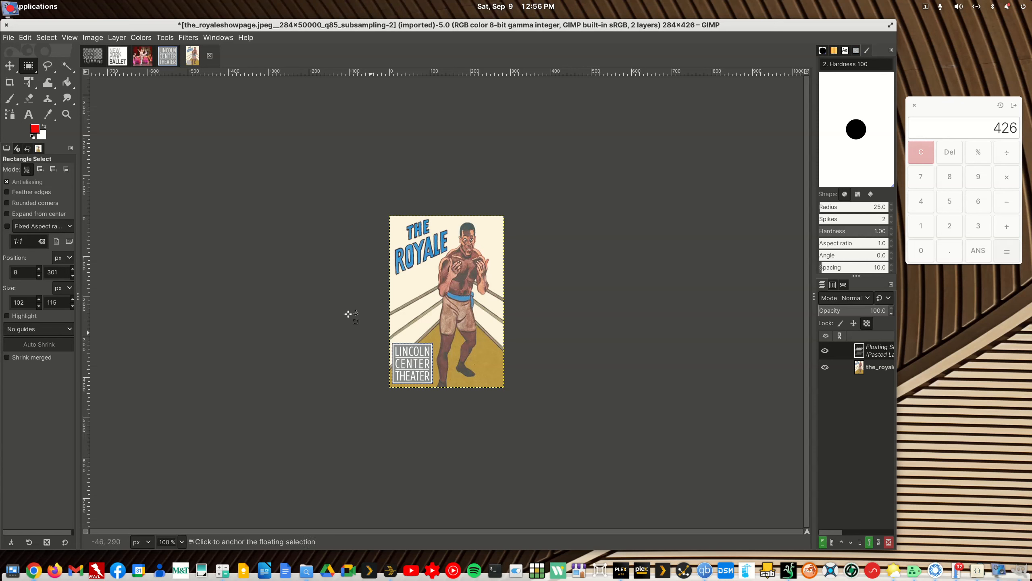
left_click(118, 39)
left_click(128, 111)
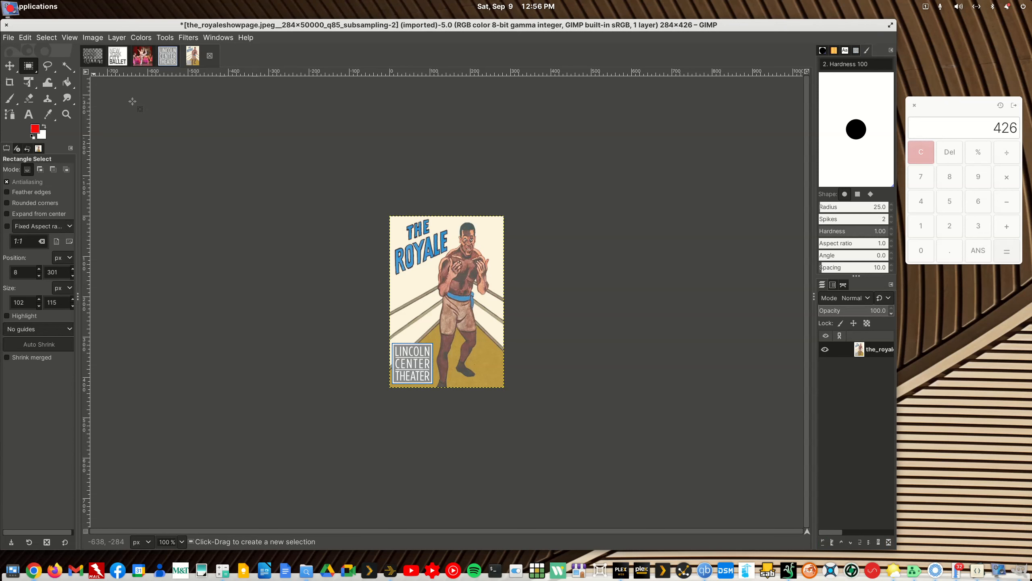
- Start exporting The Royale poster and choose PNG image as the file type
left_click(8, 38)
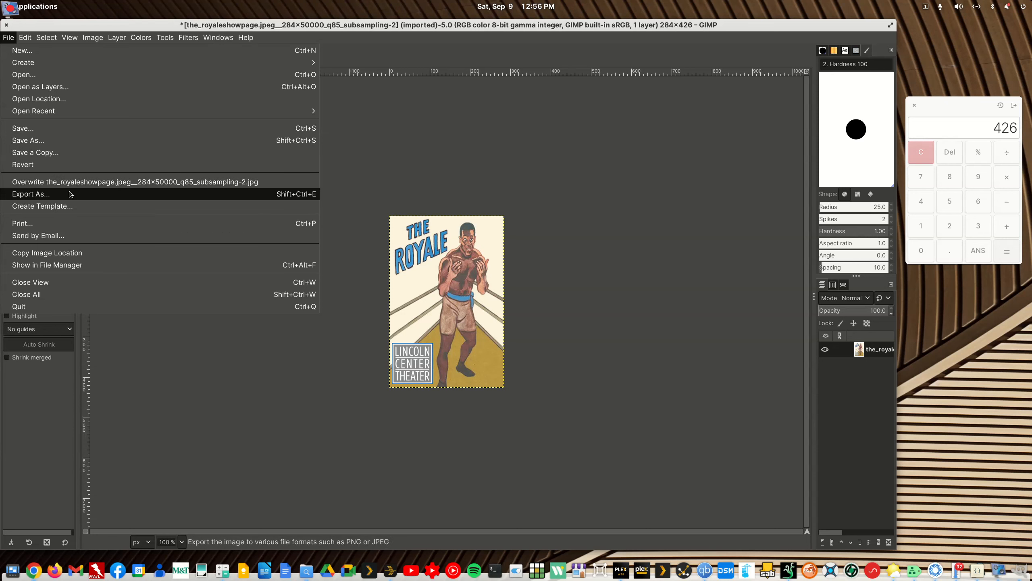
left_click(46, 197)
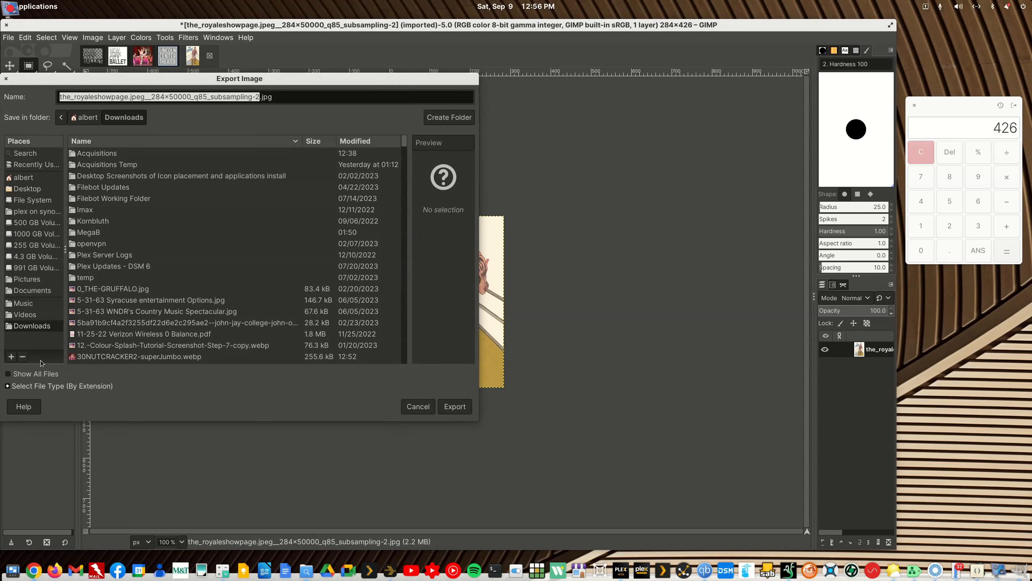
left_click(33, 386)
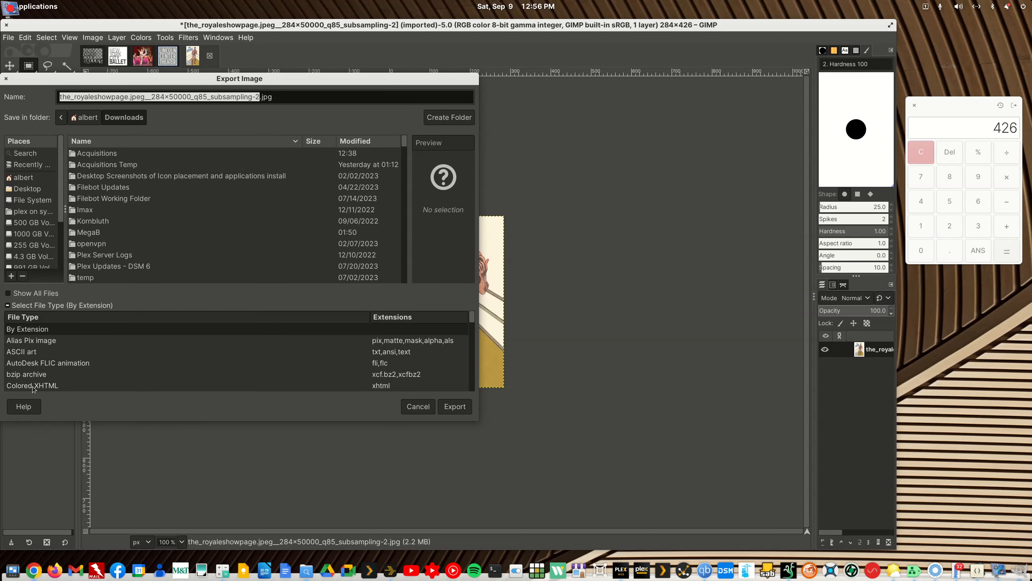
scroll(94, 328, "down", 8)
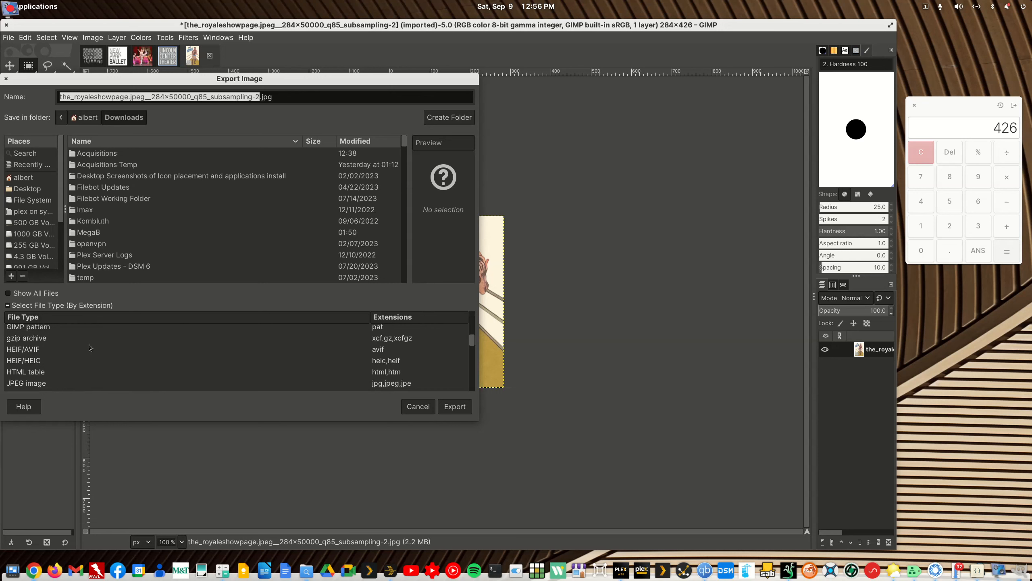
scroll(85, 344, "down", 2)
scroll(50, 380, "down", 1)
scroll(40, 368, "down", 1)
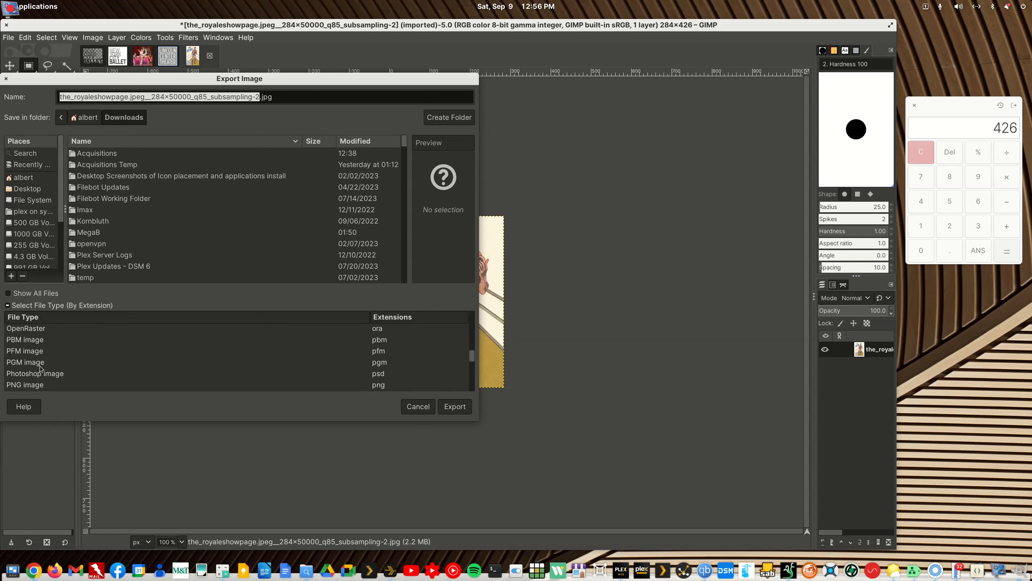
left_click(32, 385)
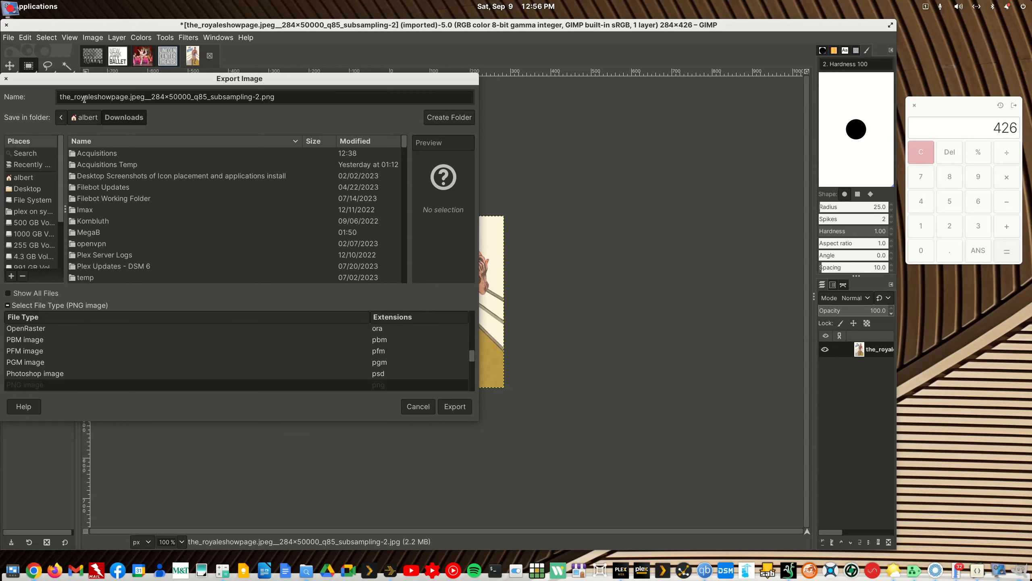
- Name the export file "The Royales Poster" and export it to the Downloads folder with the default PNG options
left_click(72, 96)
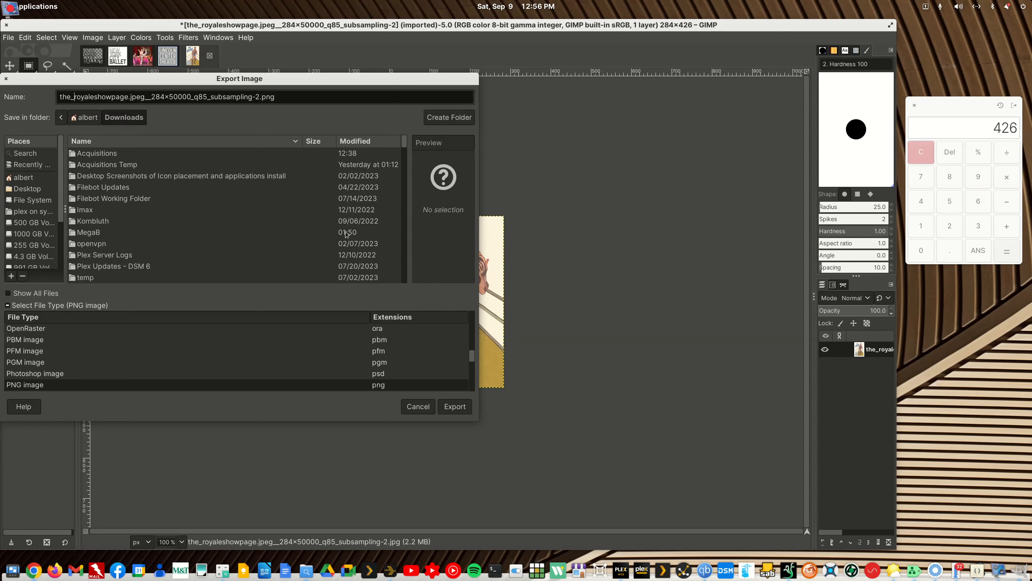
key("BackSpace")
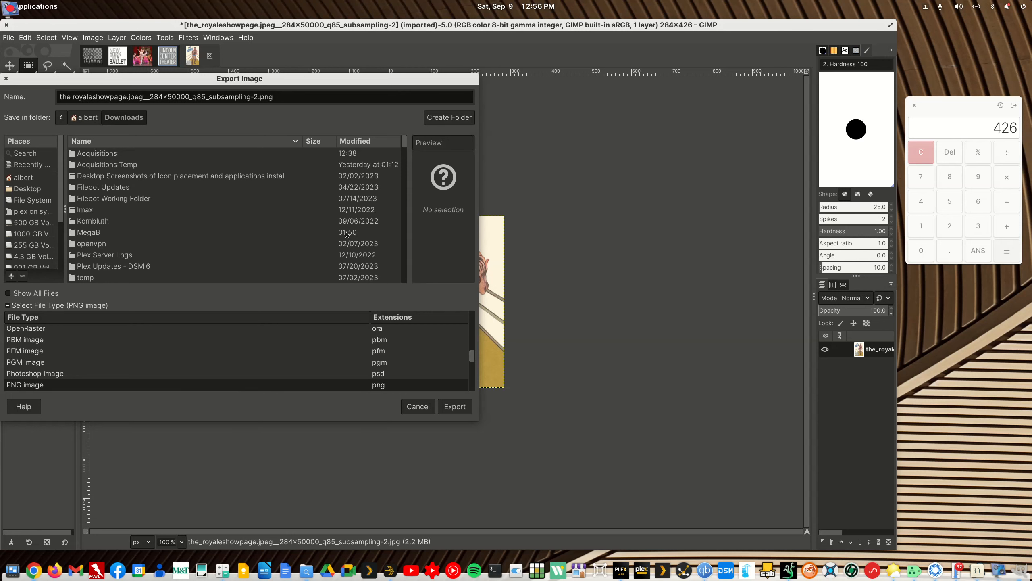
key("Delete")
type("T")
key("Right")
key("Right")
key("Right")
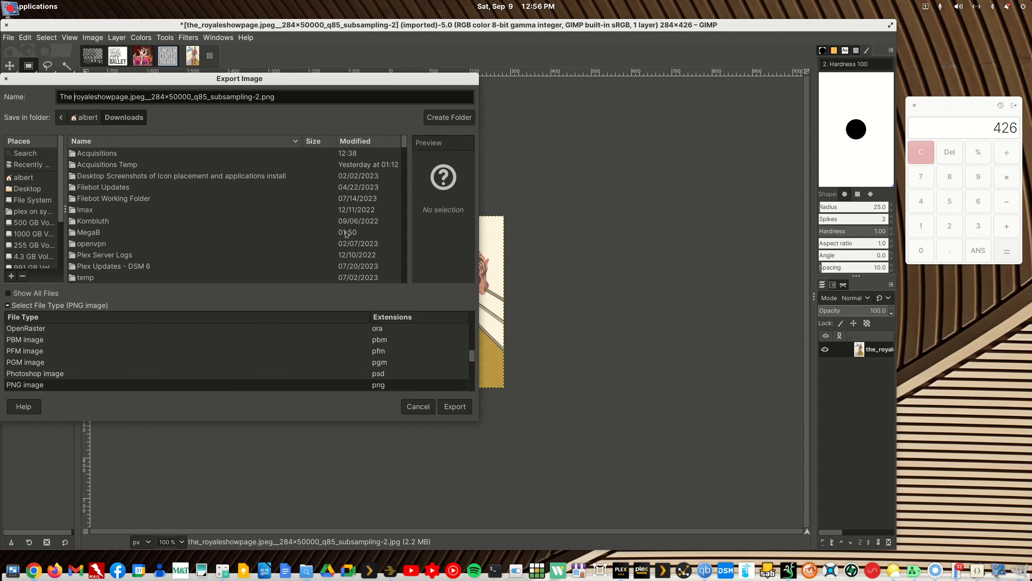
key("Delete")
type("R")
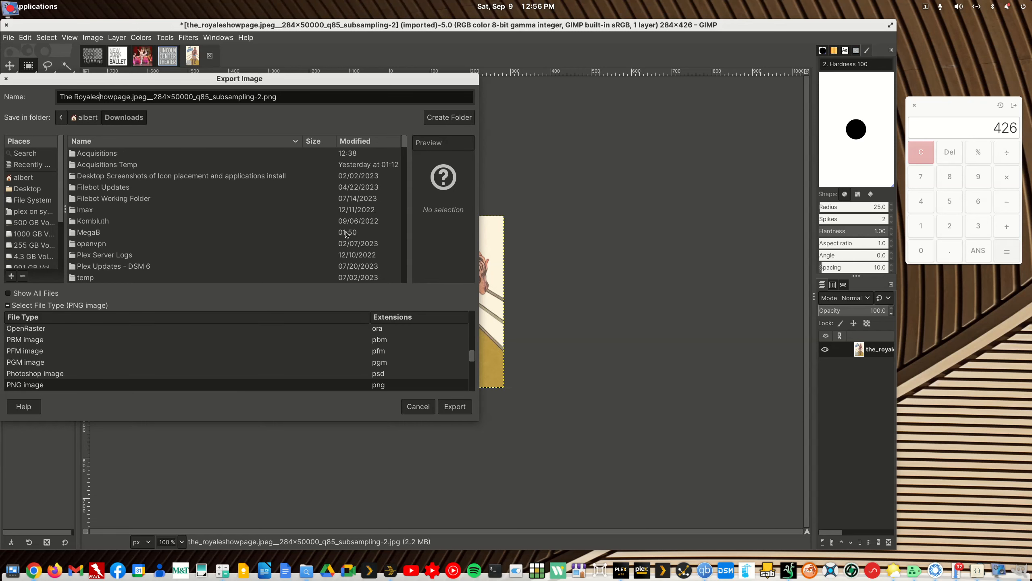
key("shift+Right")
key("shift+Right")
key("shift+Right")
key("shift+Right")
key("shift+Right")
key("shift+Right")
key("shift+Right")
key("shift+Right")
key("shift+Right")
key("shift+Right")
key("shift+Right")
key("shift+Right")
key("shift+Right")
key("shift+Right")
key("shift+Right")
key("shift+Right")
key("shift+Right")
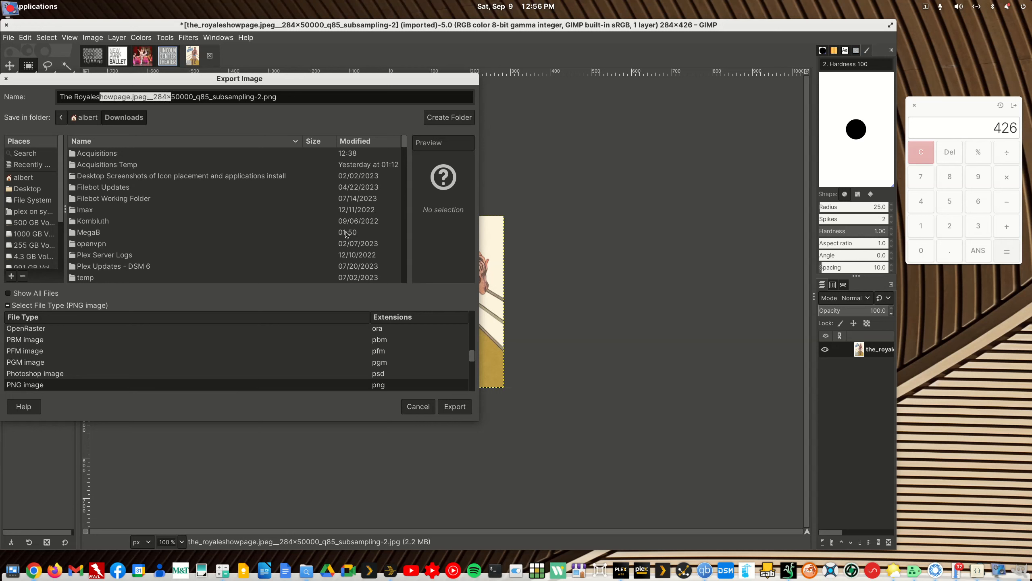
key("shift+Right")
key("shift+Right")
key("shift+Right")
key("shift+Right")
key("shift+Right")
key("shift+Right")
key("shift+Right")
key("shift+Right")
key("shift+Right")
key("shift+Right")
key("shift+Right")
key("shift+Right")
key("shift+Right")
key("shift+Right")
key("shift+Right")
key("shift+Right")
key("shift+Right")
key("shift+Right")
key("shift+Right")
key("shift+Right")
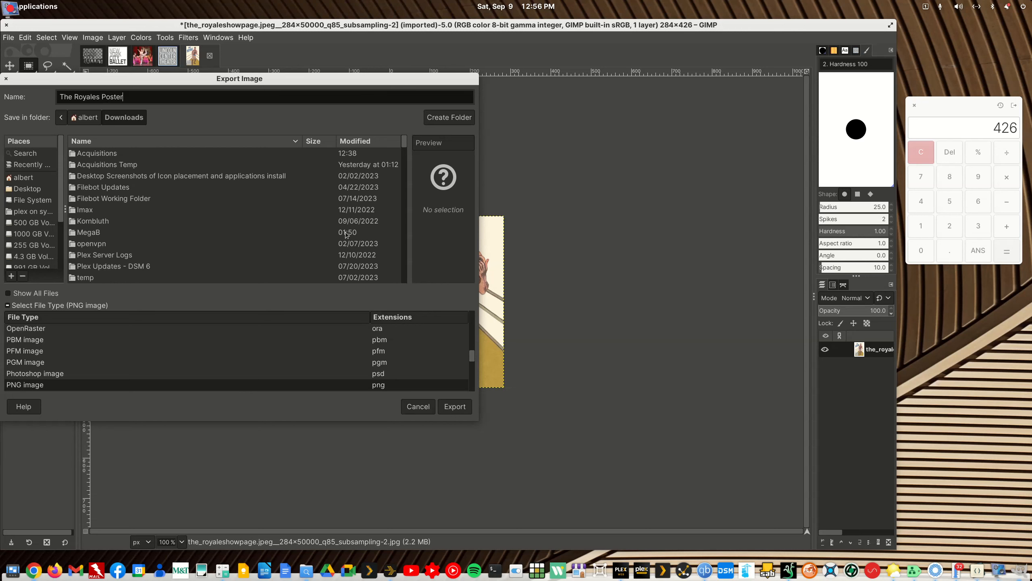
left_click(462, 406)
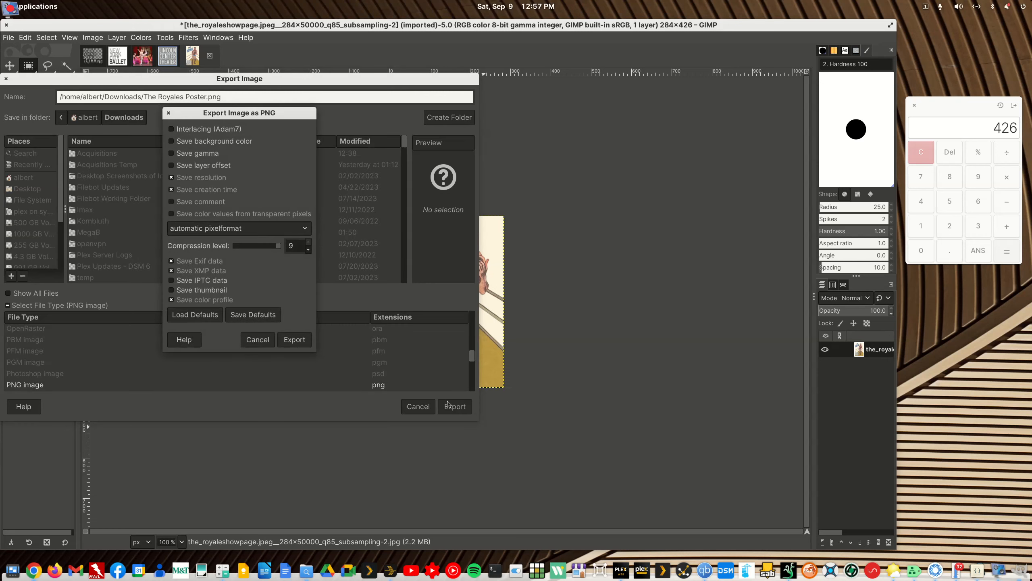
left_click(294, 339)
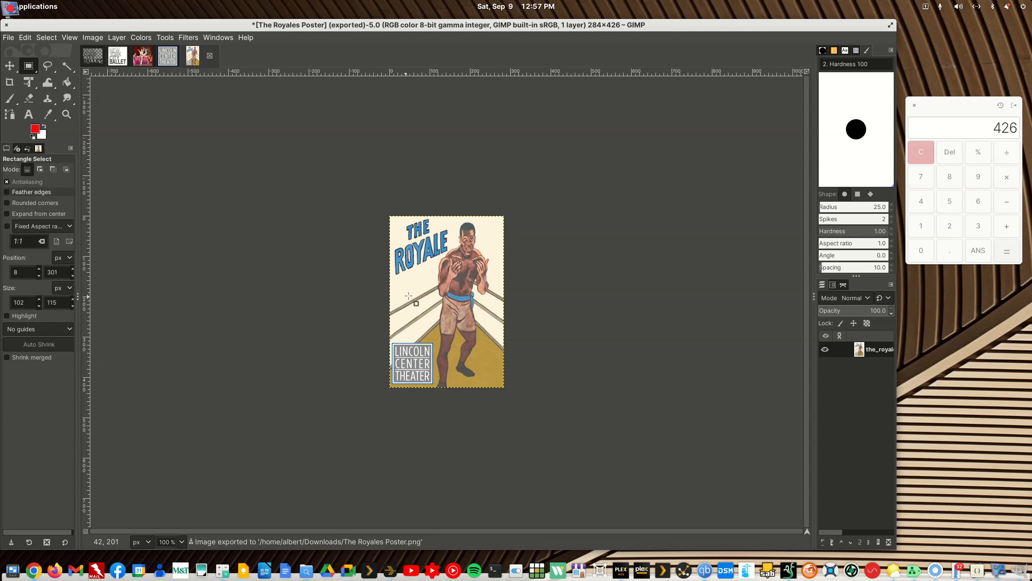
- Switch to the file manager and open The Royales Poster.png from Downloads in Photos to inspect the finished poster
left_click_drag(1031, 163, 531, 91)
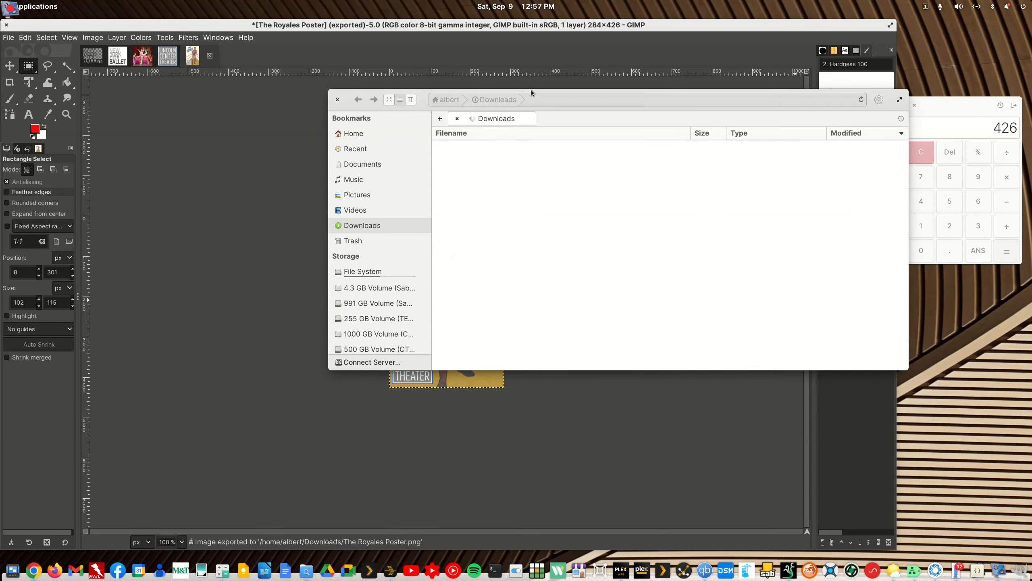
double_click(479, 331)
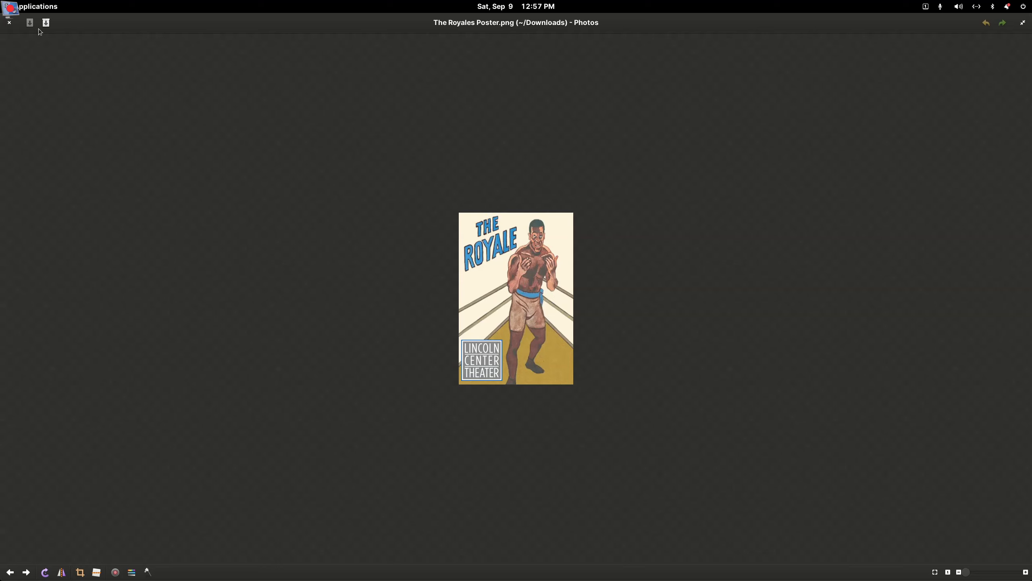
double_click(139, 26)
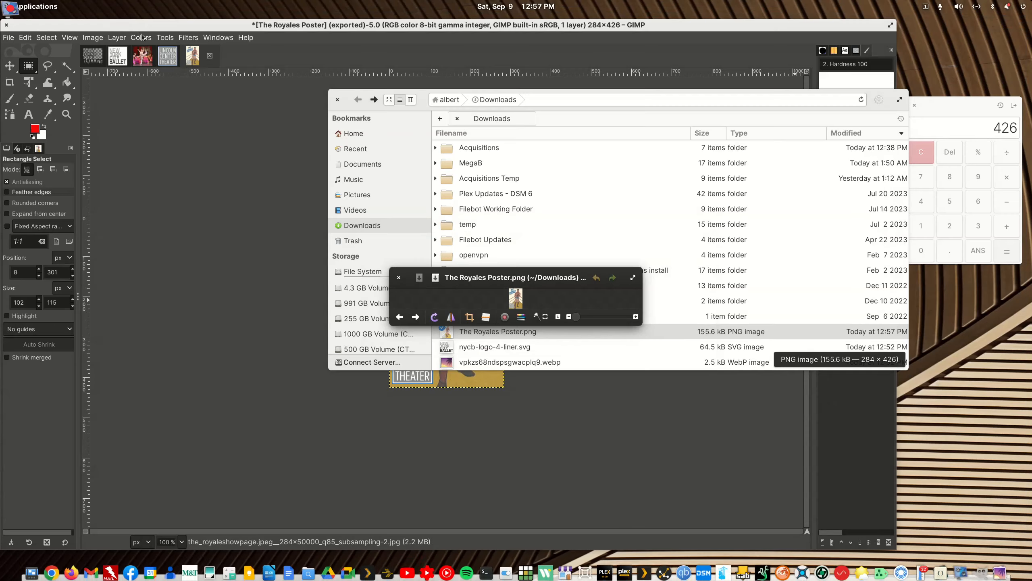
double_click(454, 281)
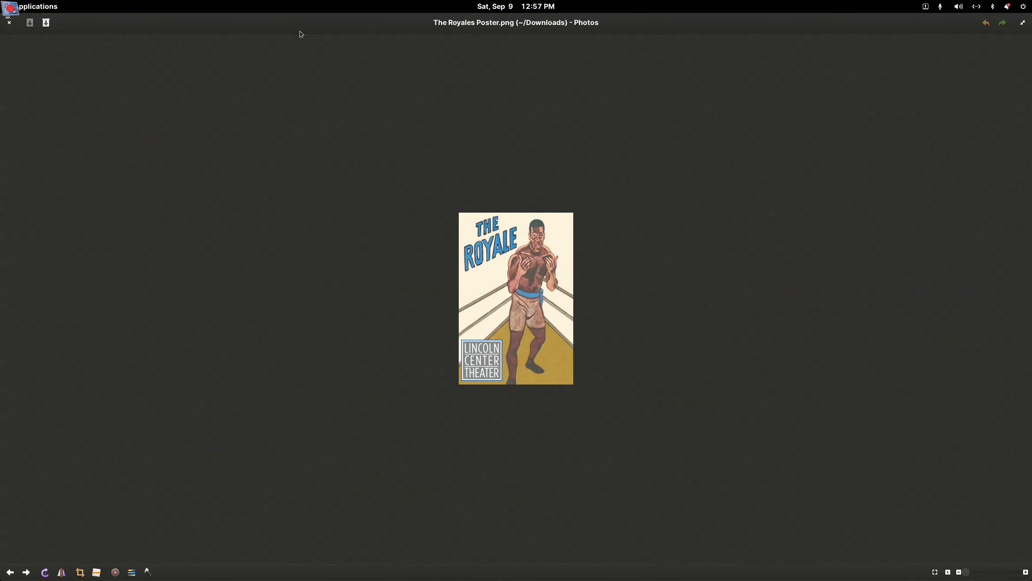
double_click(300, 30)
left_click_drag(644, 269, 831, 86)
left_click(400, 100)
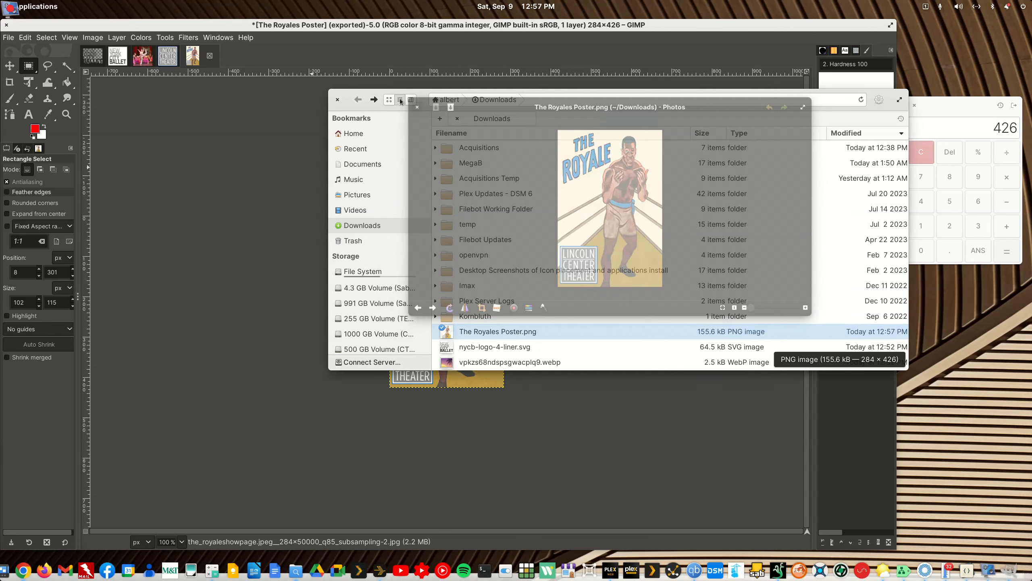
- Switch back to GIMP and bring up the 30NUTCRACKER2-superJumbo image
left_click(216, 240)
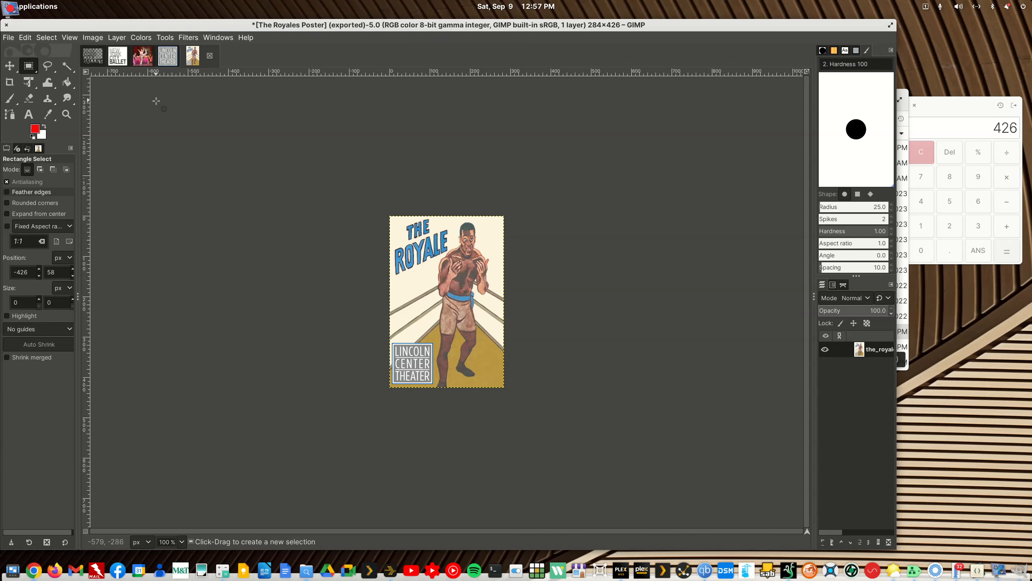
left_click(143, 61)
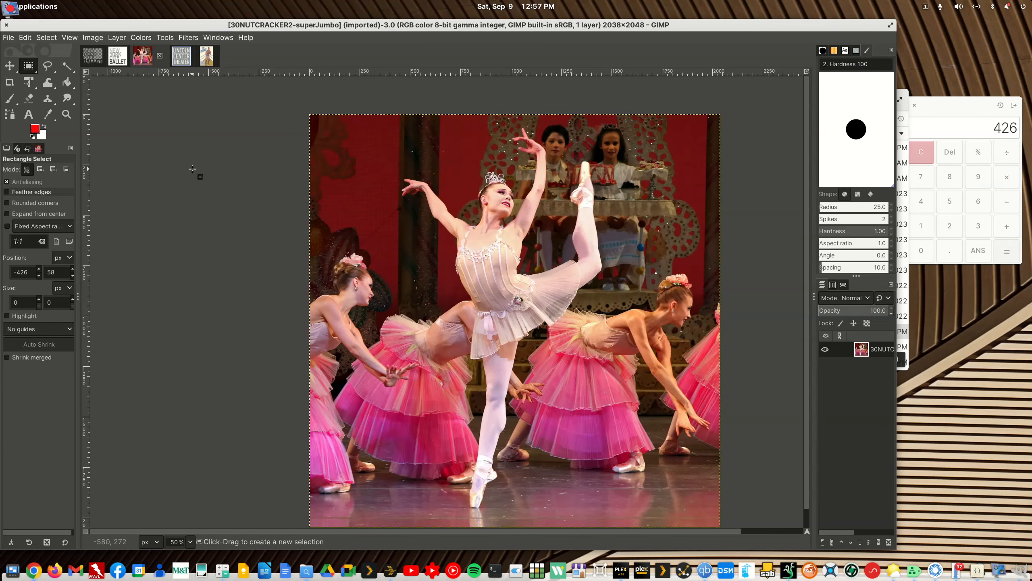
- Draw a rectangular selection about 1534 × 2174 px around the lead ballerina, spanning the photo's full height
left_click(951, 108)
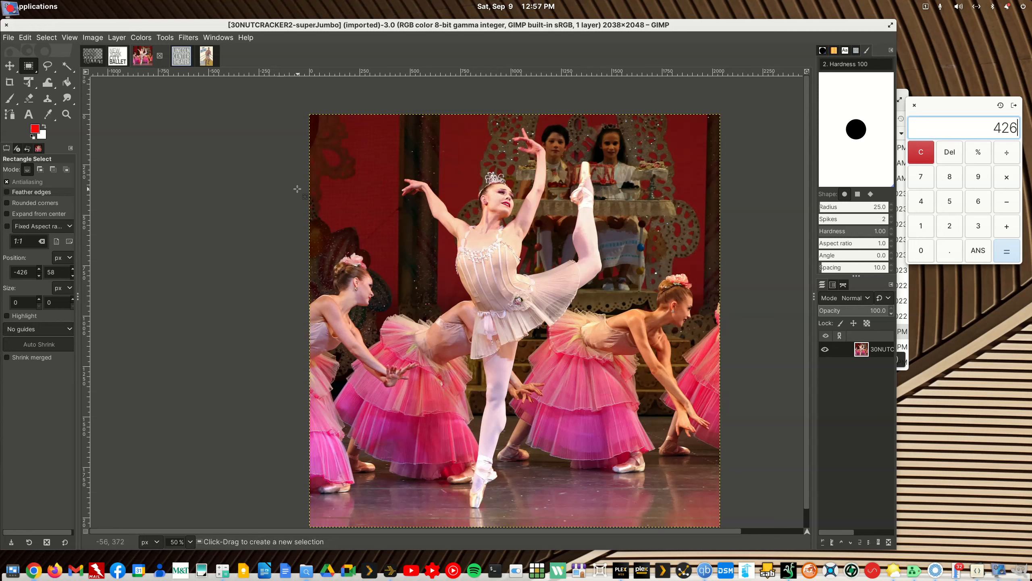
left_click_drag(395, 115, 703, 554)
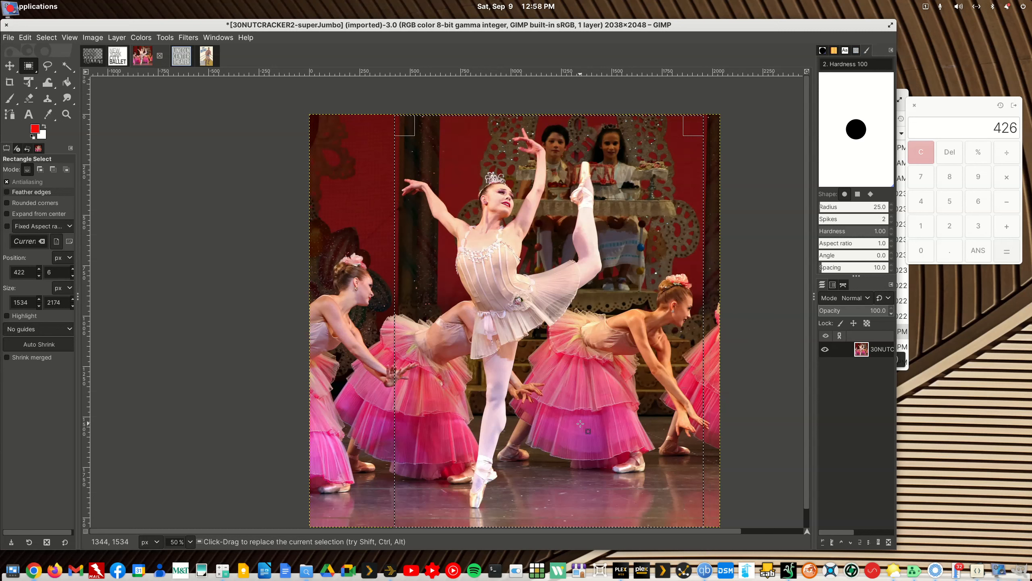
left_click(699, 126)
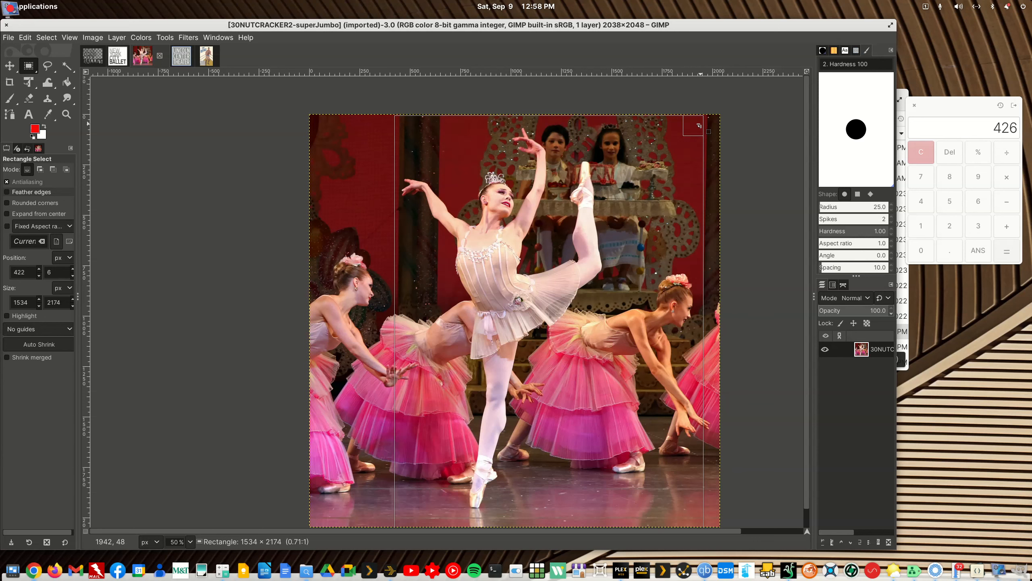
key("Return")
- Calculate 1534 × 1.5 in the calculator to find the 2:3 height for the selection's width
left_click(943, 135)
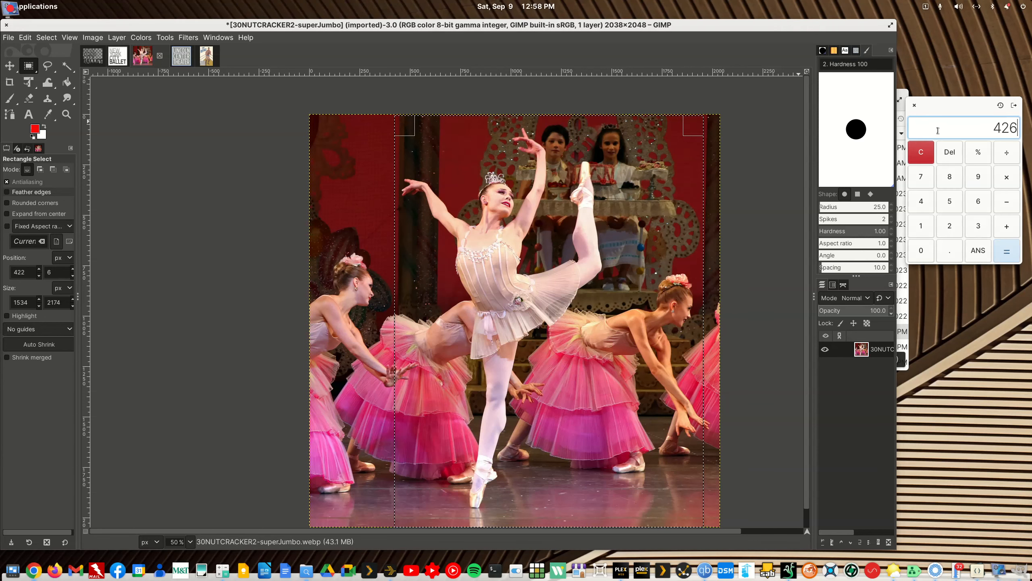
key("ctrl+a")
type("1534")
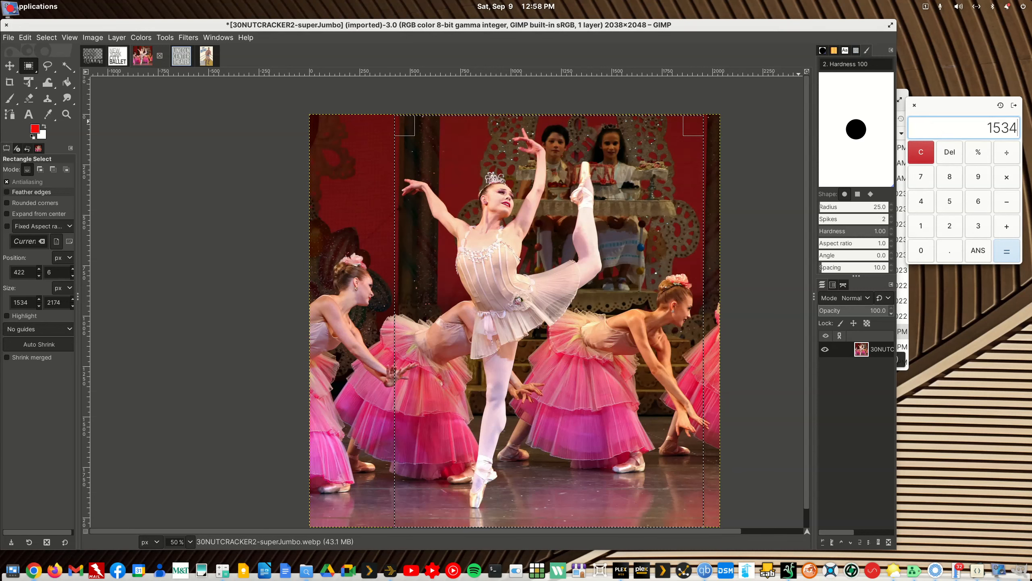
left_click(1006, 177)
left_click(927, 225)
left_click(949, 248)
left_click(949, 201)
left_click(1006, 250)
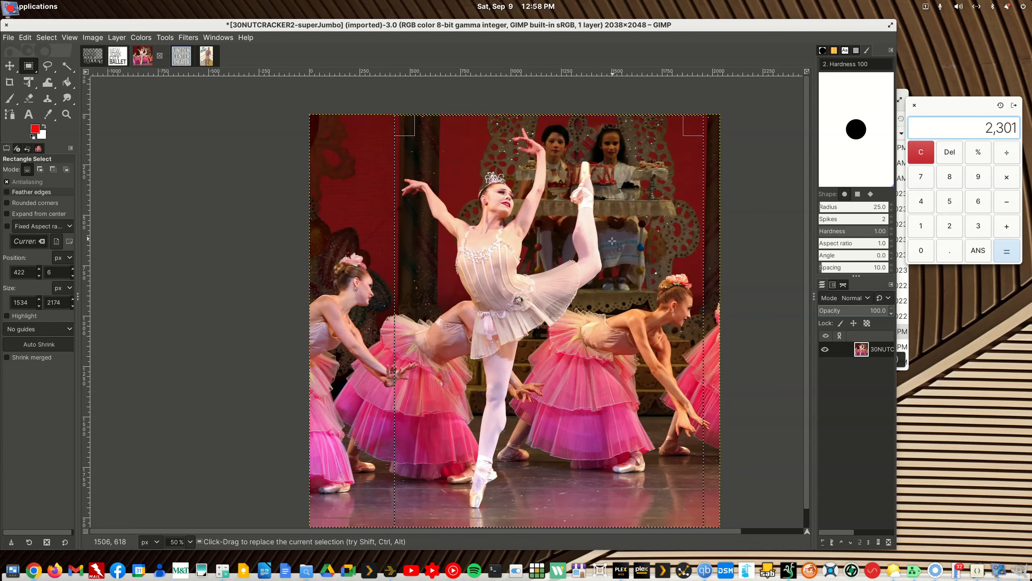
- Resize the selection to about 1536 × 2178 px and calculate 2178 ÷ 1.5 for the matching 2:3 width
left_click(690, 131)
left_click_drag(689, 131, 690, 131)
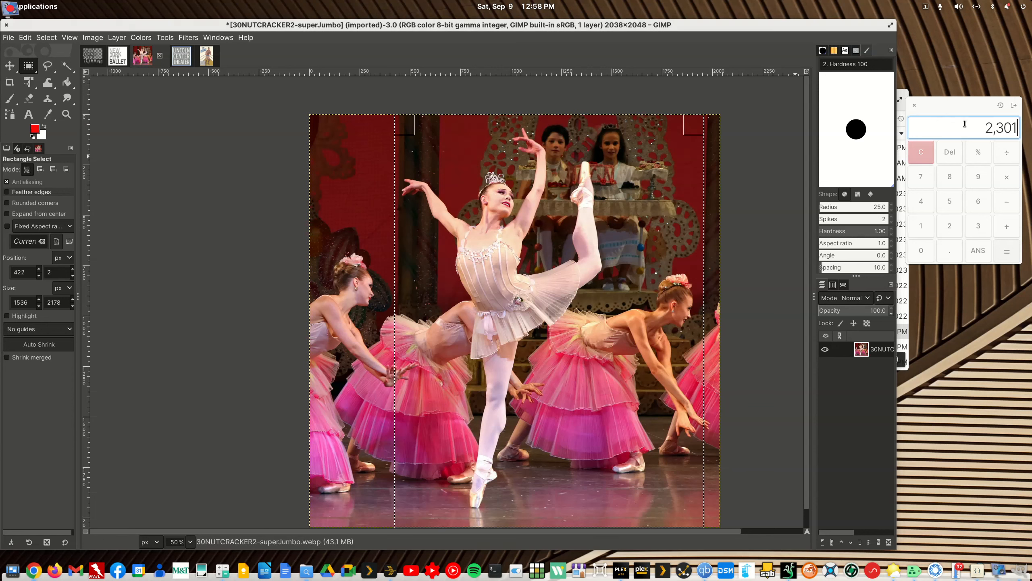
left_click(941, 131)
type("21")
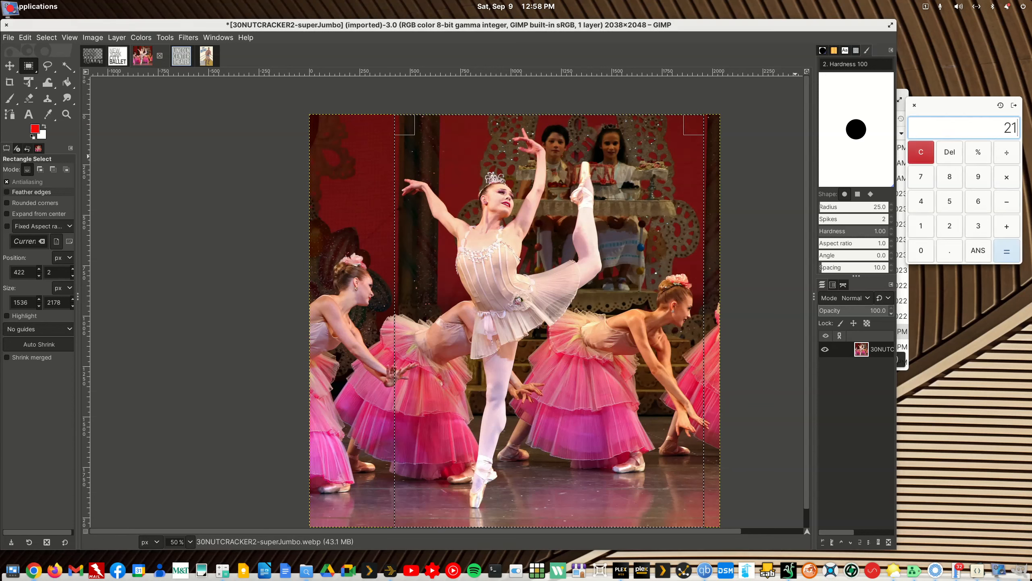
type("78")
left_click(1007, 153)
left_click(921, 226)
left_click(949, 250)
left_click(949, 200)
left_click(1007, 251)
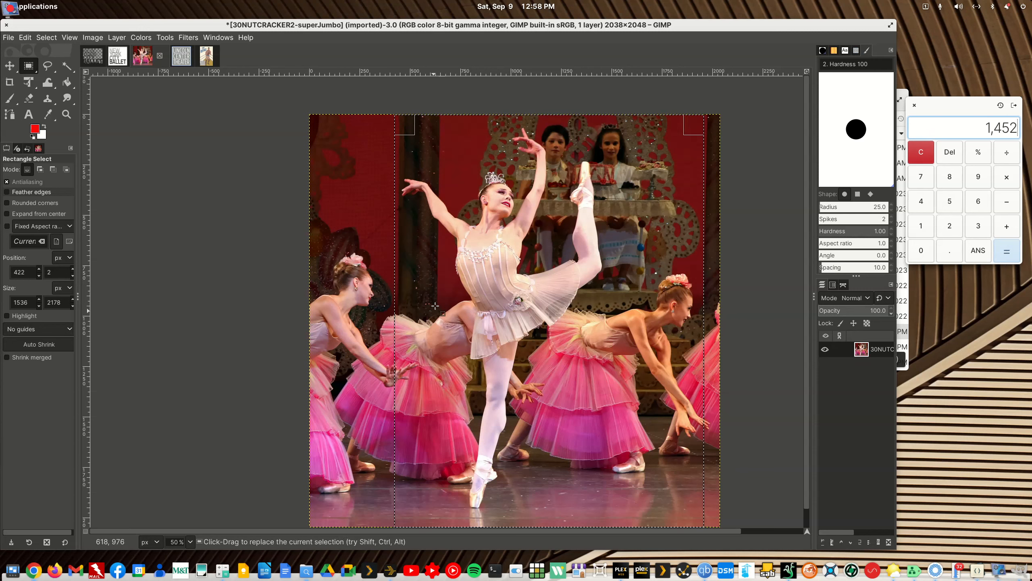
- Narrow the selection from its left side to about 1422 × 2180 px and calculate 2180 ÷ 1.5
left_click(406, 125)
left_click_drag(405, 125, 430, 124)
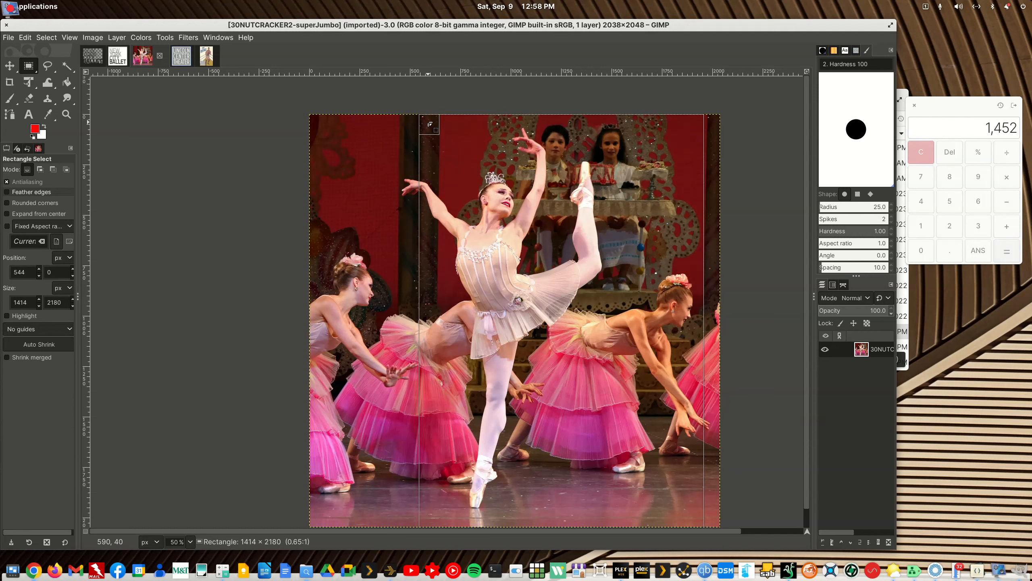
left_click_drag(430, 124, 428, 124)
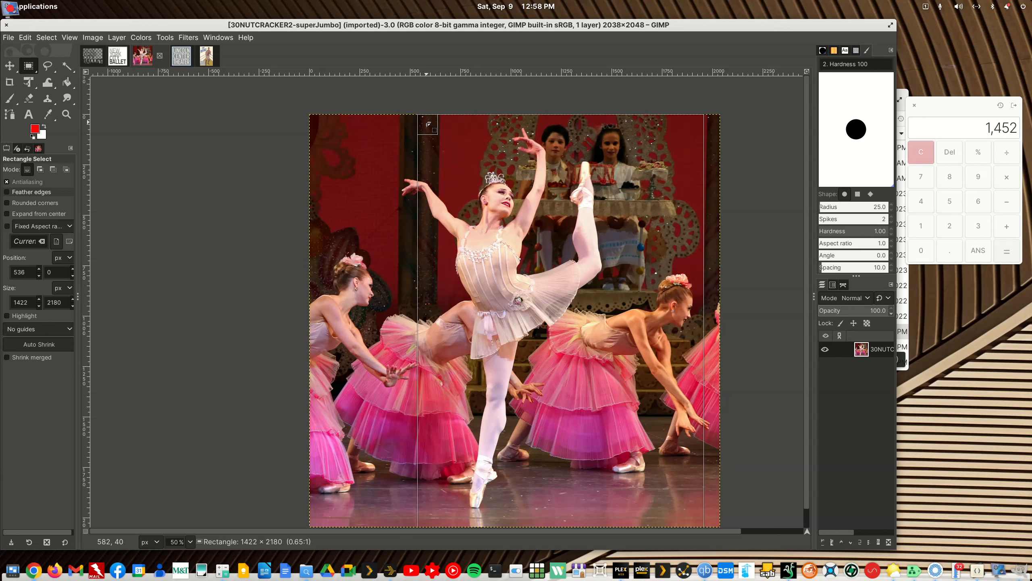
left_click(428, 124)
left_click(930, 115)
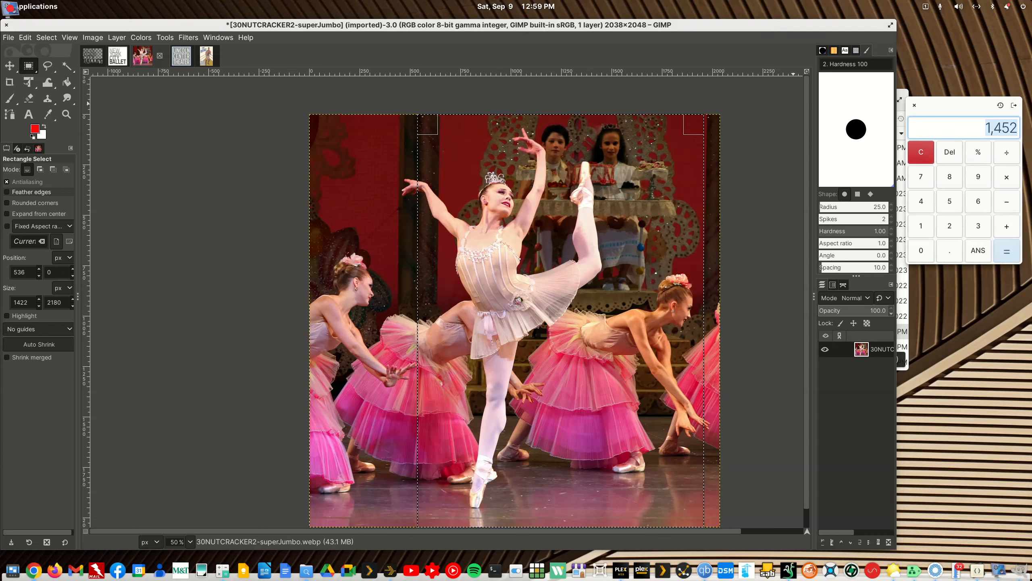
type("2180")
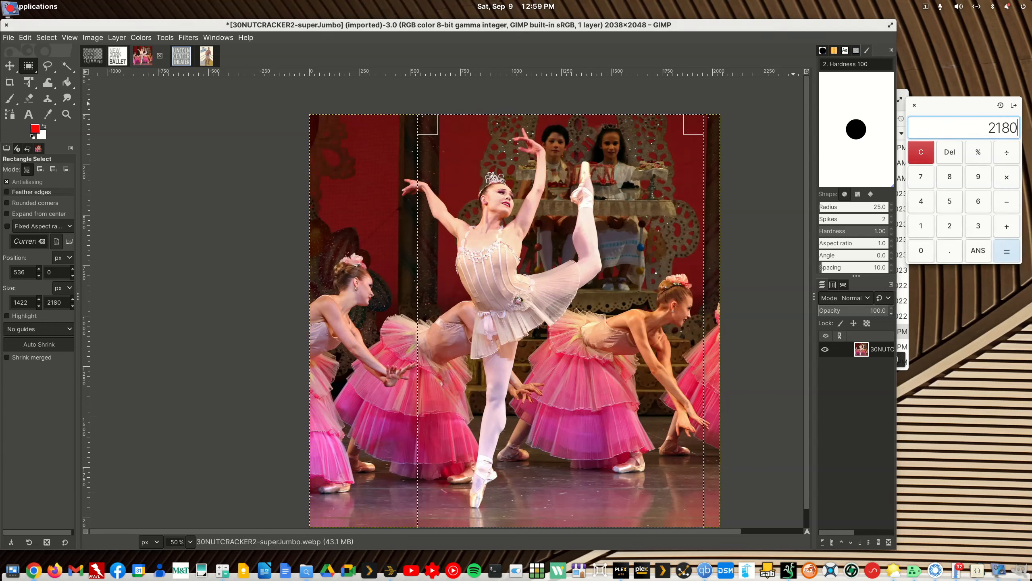
type("/1")
type(".5")
left_click(1008, 251)
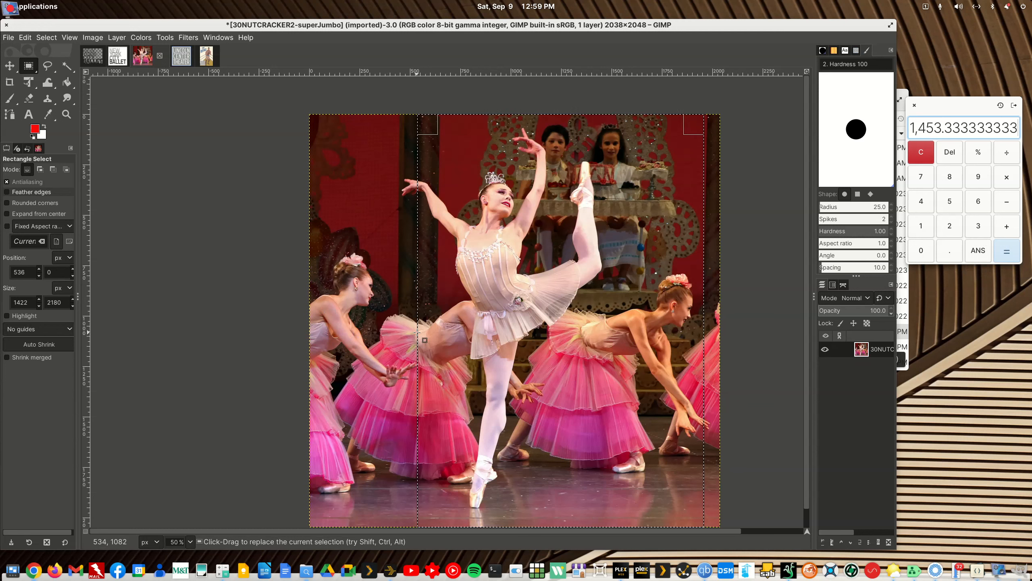
- Widen the selection to about 1454 × 2176 px and move it to position 442, 0 to frame the ballerina
left_click_drag(427, 130, 420, 131)
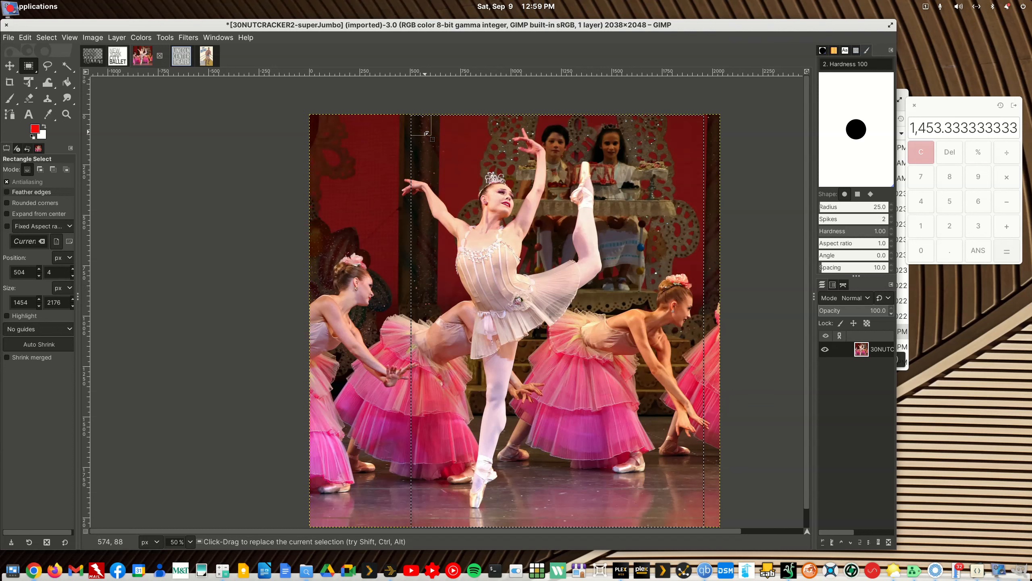
key("ctrl+z")
left_click_drag(423, 131, 422, 131)
left_click_drag(616, 278, 602, 277)
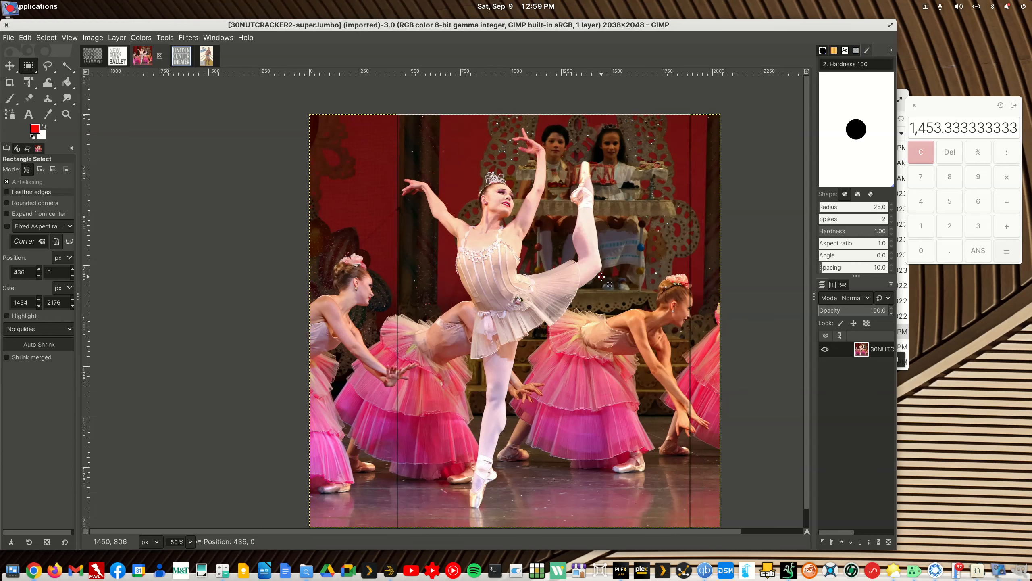
left_click_drag(602, 277, 602, 277)
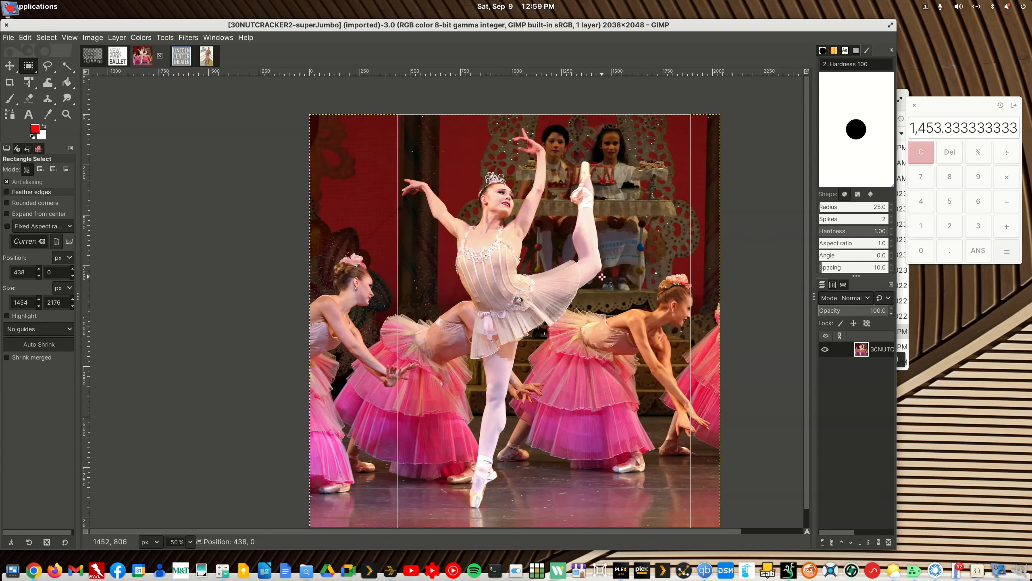
left_click_drag(602, 277, 603, 277)
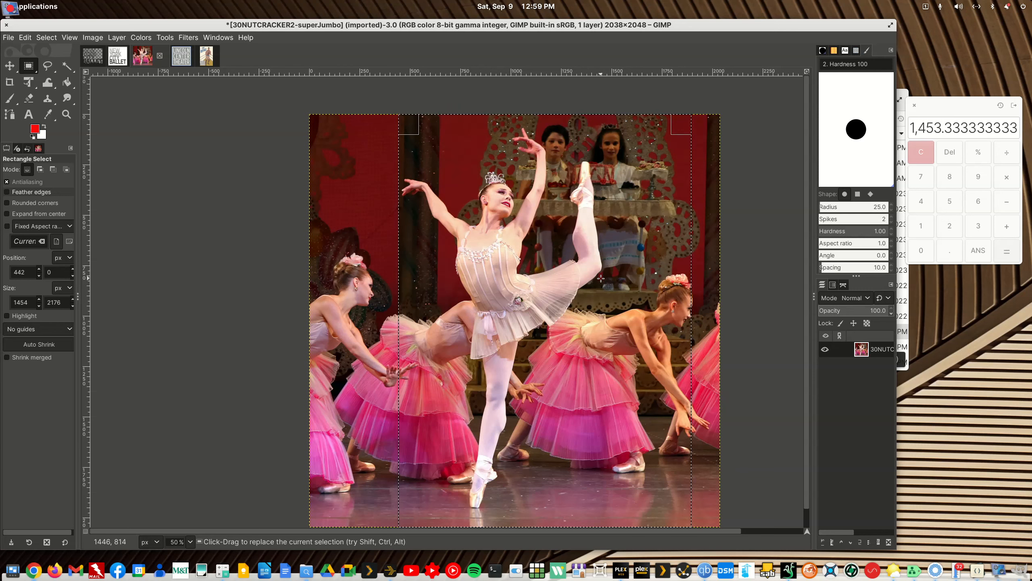
- Copy the selected area, create a new image from the clipboard, and compare it with the original photo
key("ctrl")
key("ctrl+c")
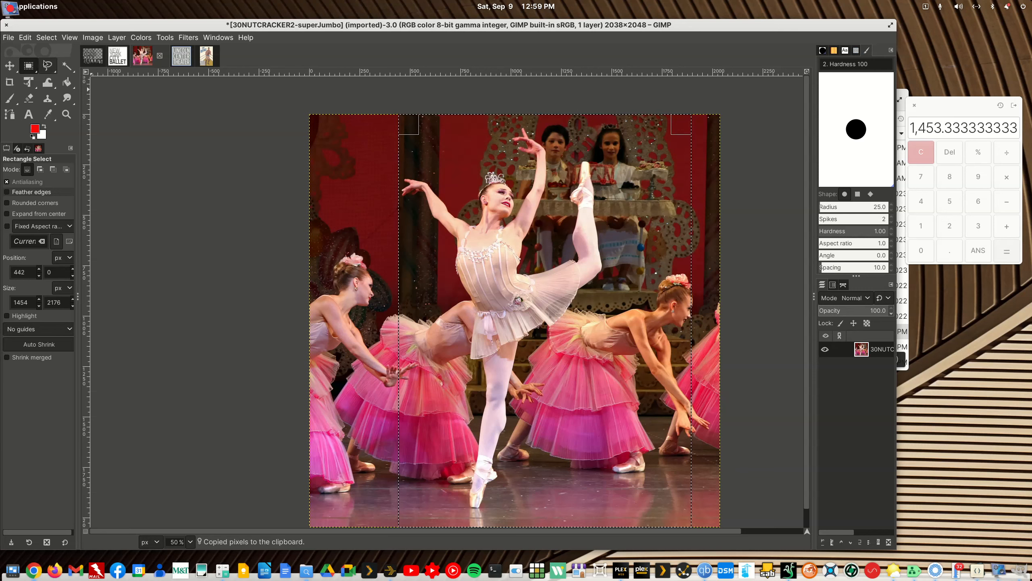
left_click(9, 38)
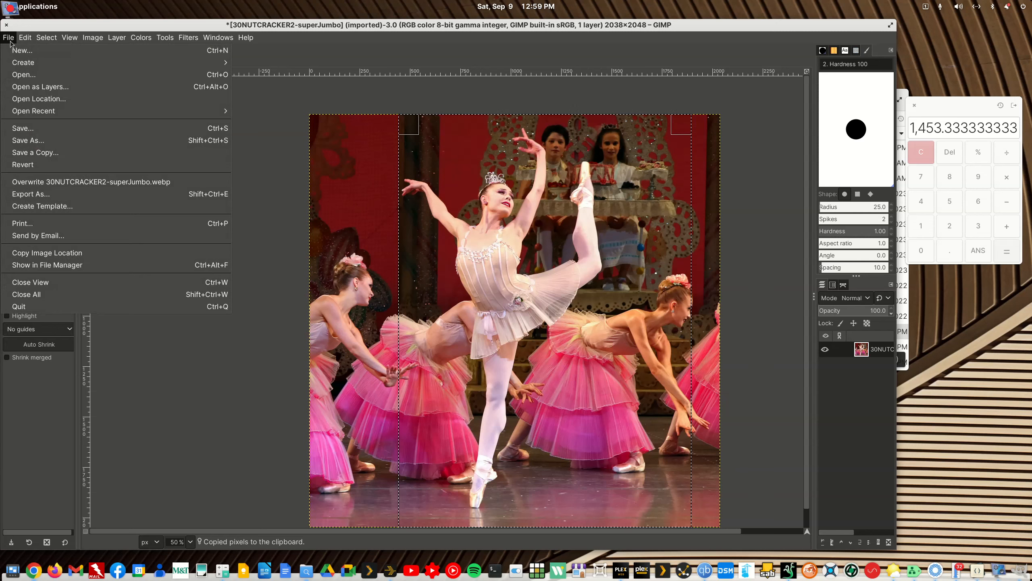
mouse_move(23, 66)
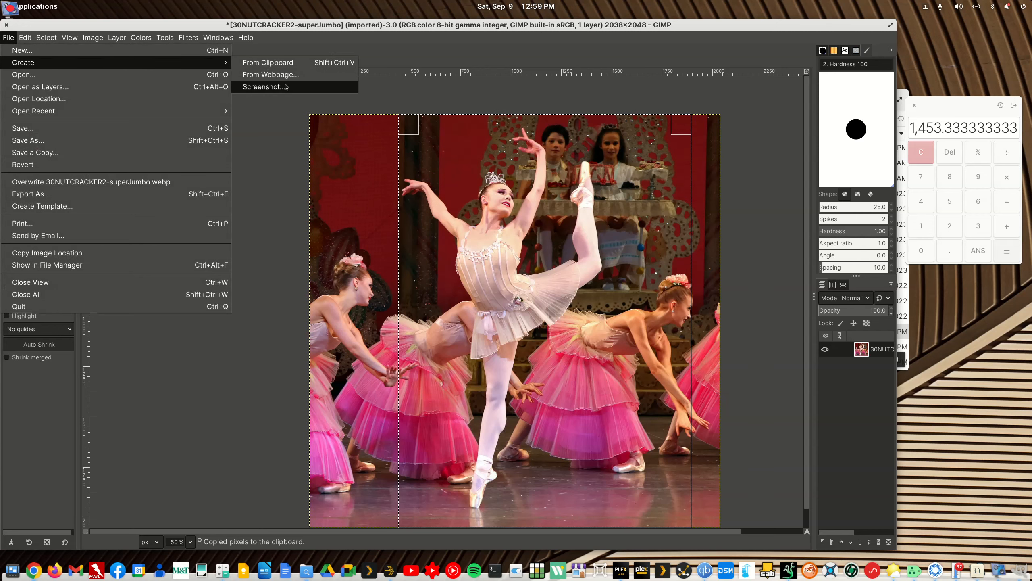
left_click(282, 63)
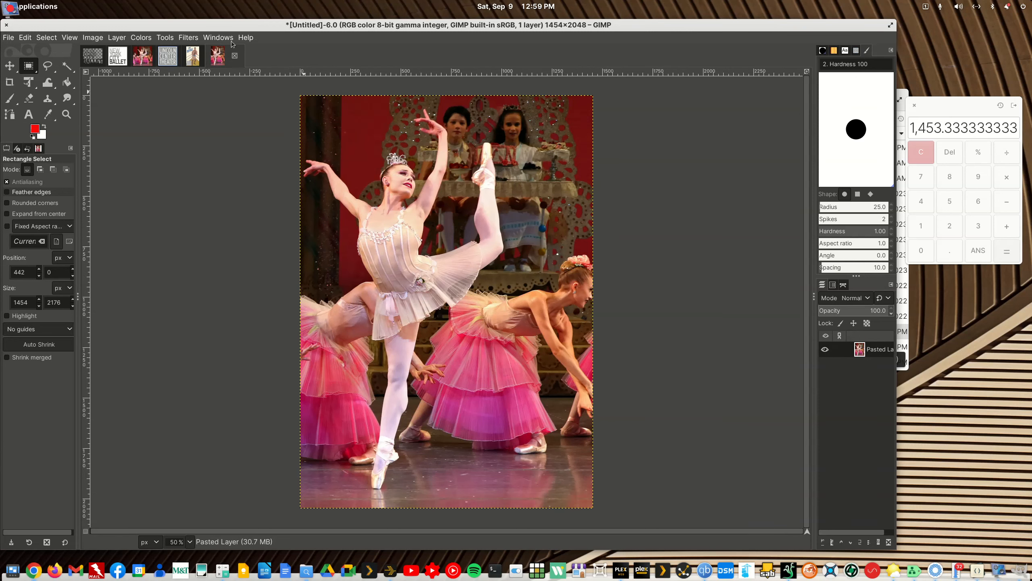
left_click(144, 59)
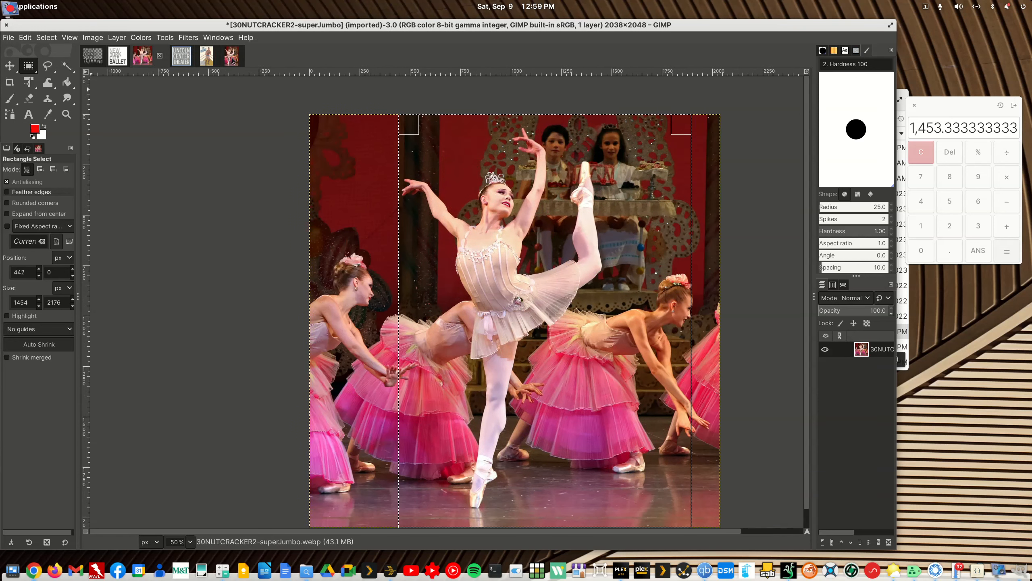
left_click(233, 61)
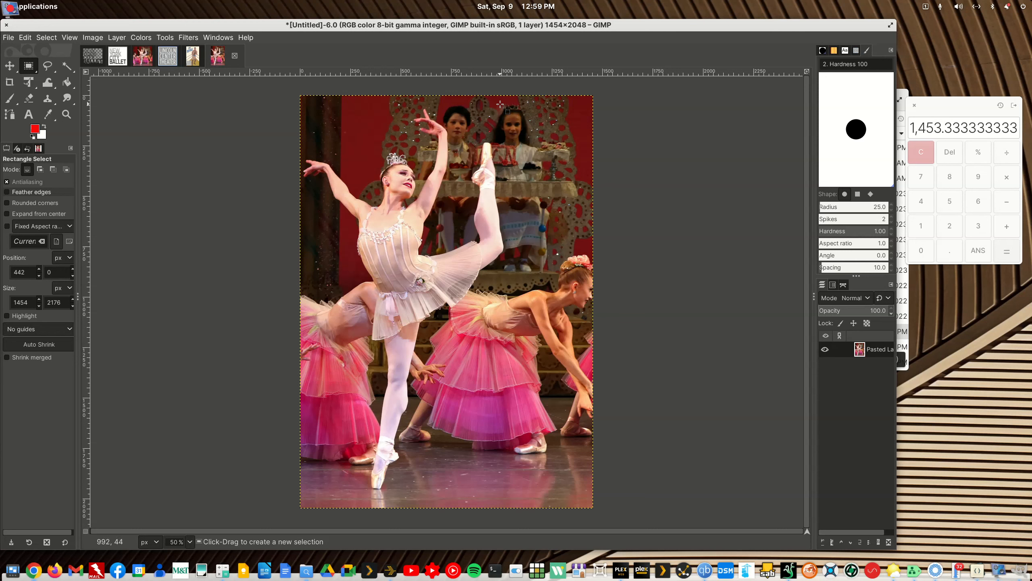
- Measure the logo space in the new image's upper-right corner with a square selection of about 446 × 448 px
left_click_drag(500, 103, 590, 187)
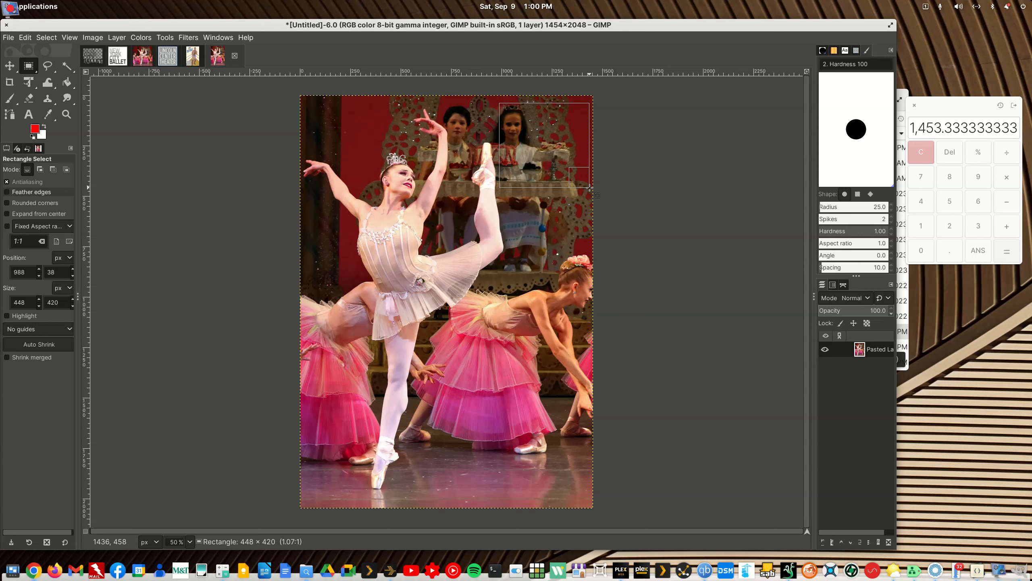
left_click_drag(590, 187, 590, 194)
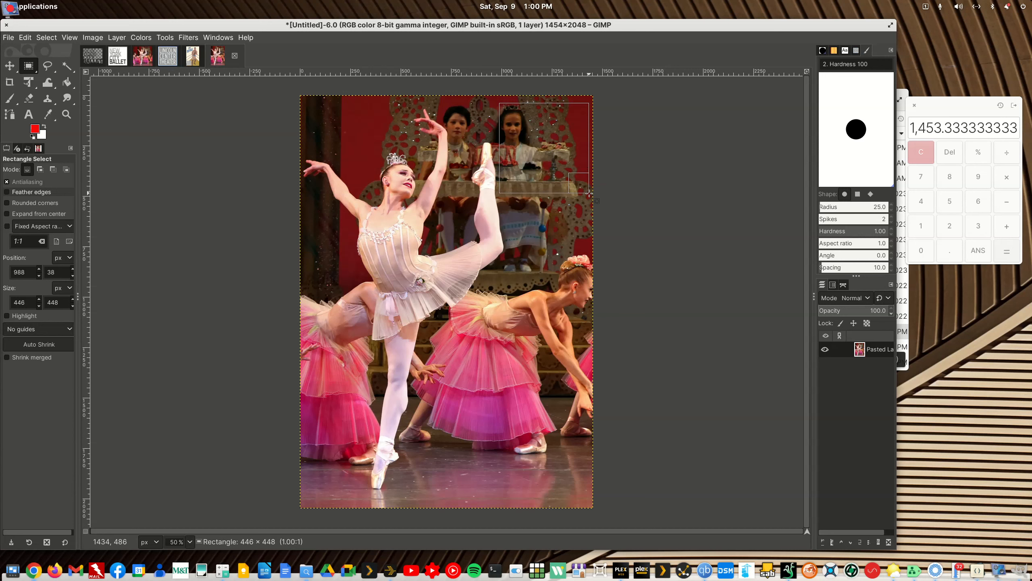
left_click_drag(590, 194, 590, 194)
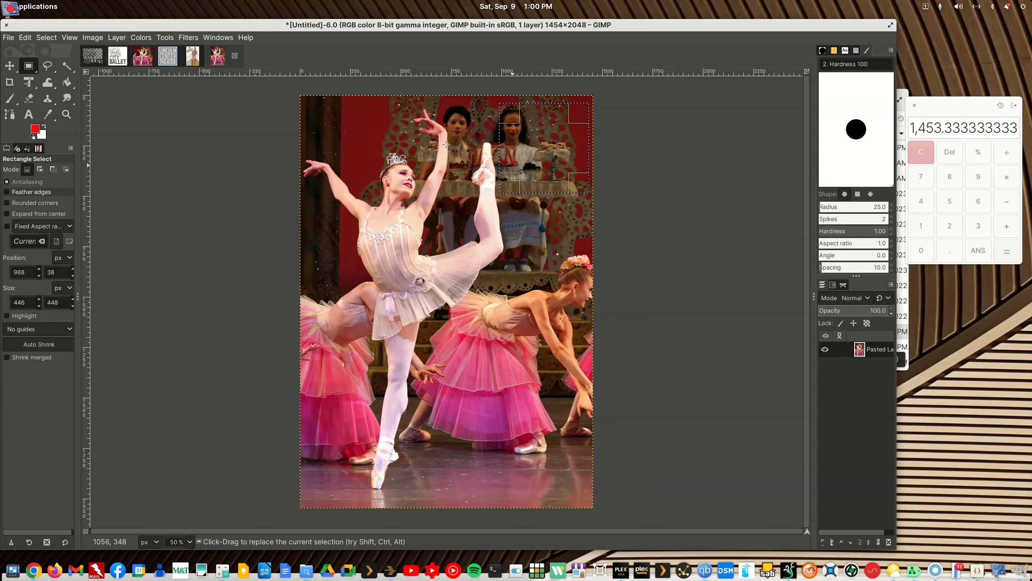
- Bring up the transparent nycb-logo-4-liner image and scale it to 448 px wide, keeping its proportions
left_click(117, 61)
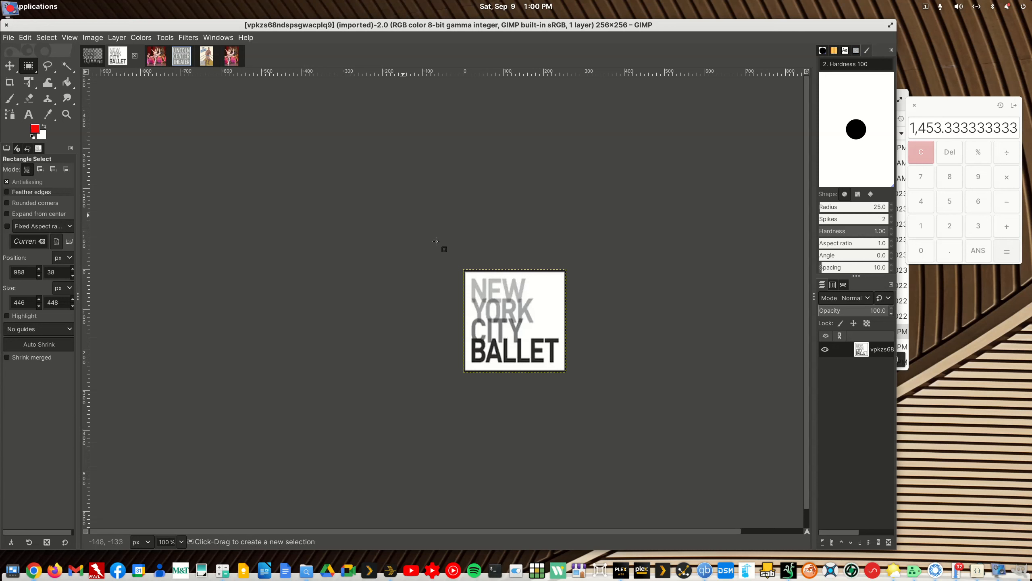
left_click(97, 61)
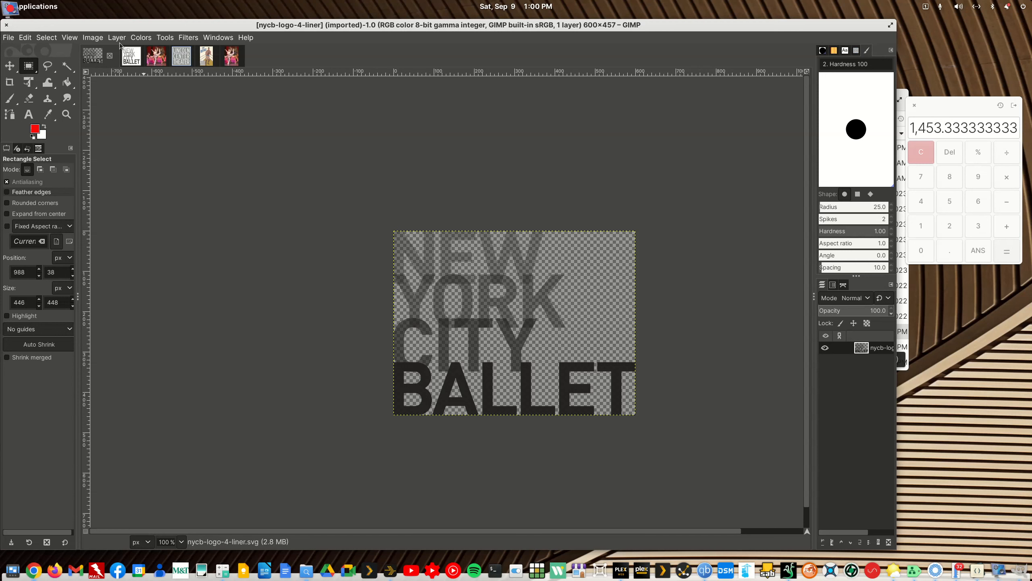
left_click(93, 37)
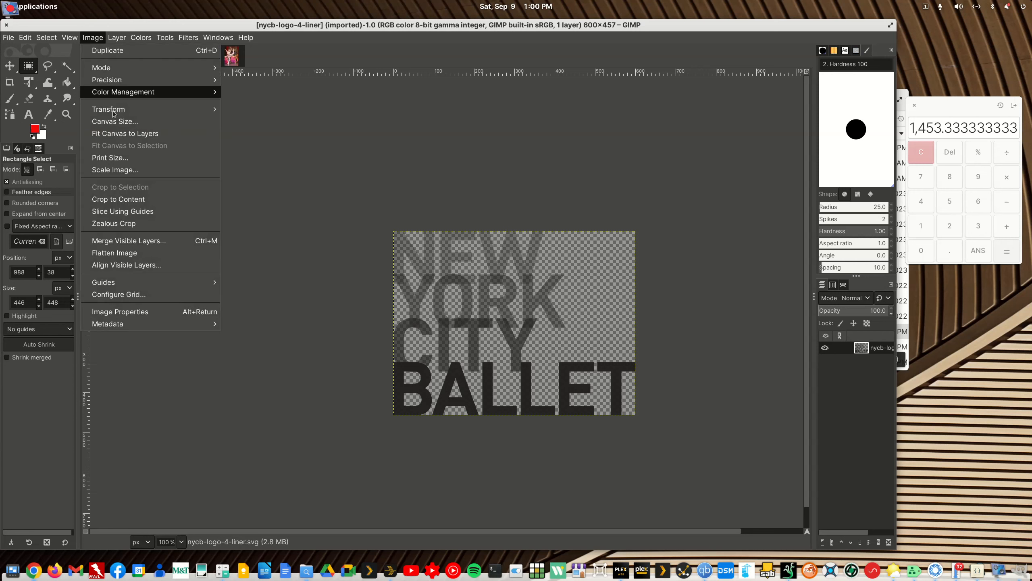
left_click(113, 170)
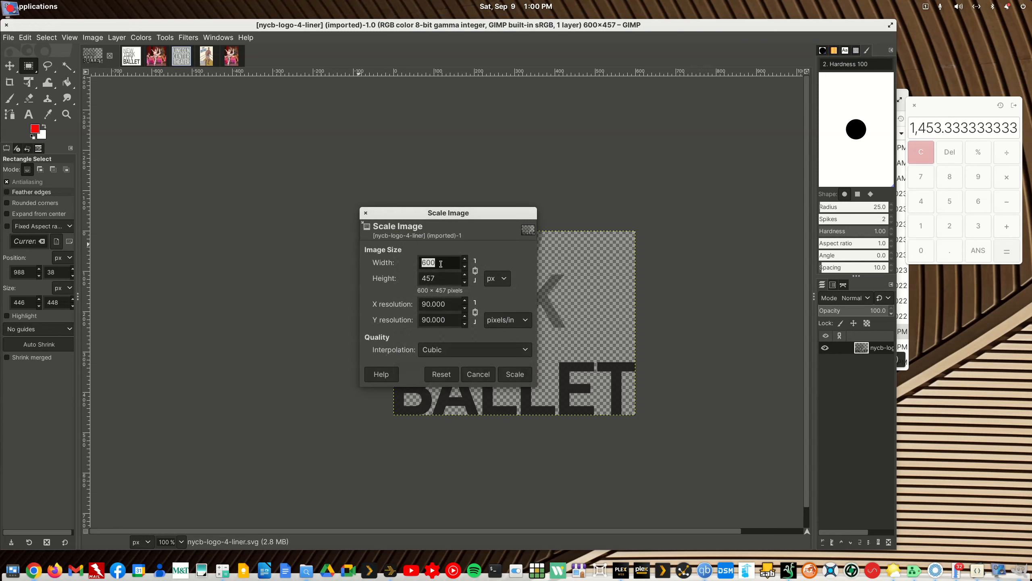
type("4")
key("Tab")
left_click(521, 376)
- Copy the scaled New York City Ballet logo and clear the selection in the new ballerina poster image
right_click(527, 354)
mouse_move(547, 401)
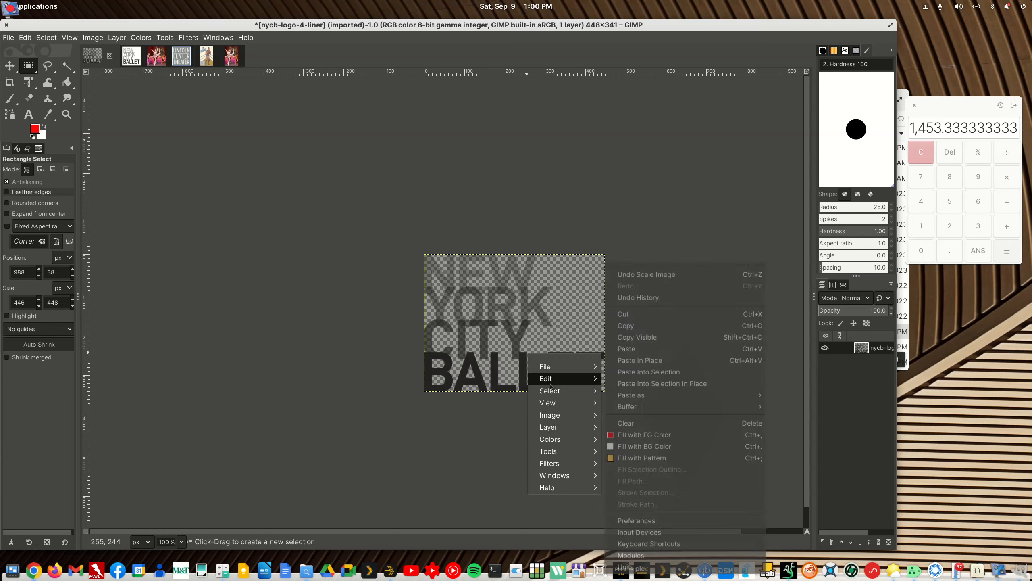
mouse_move(554, 383)
left_click(634, 332)
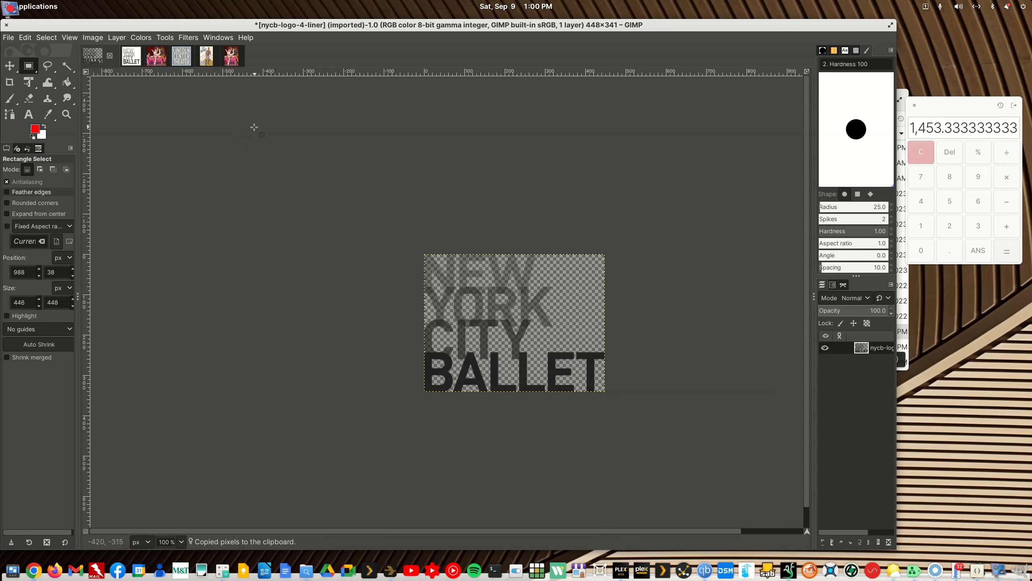
left_click(232, 61)
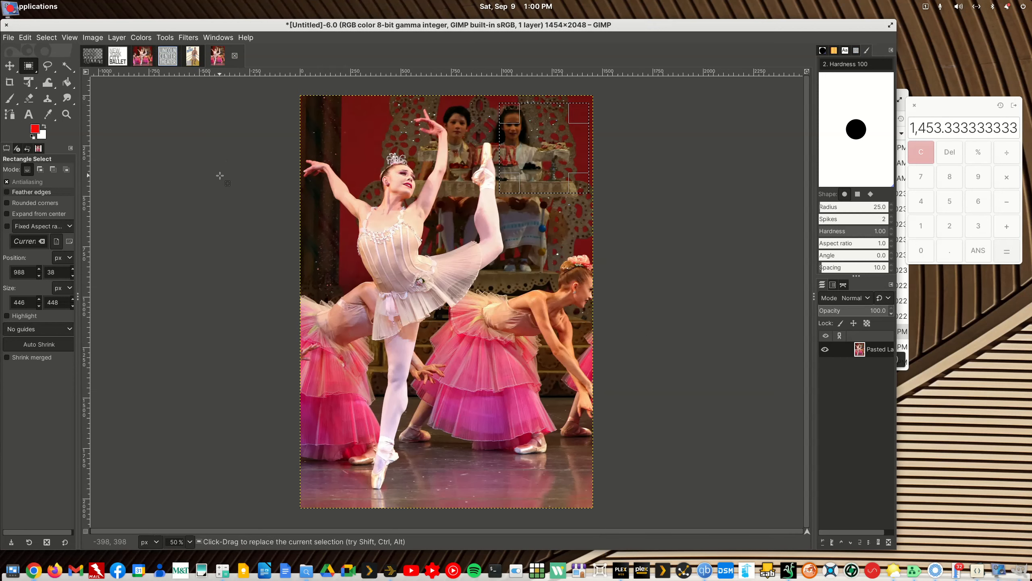
key("ctrl+shift+a")
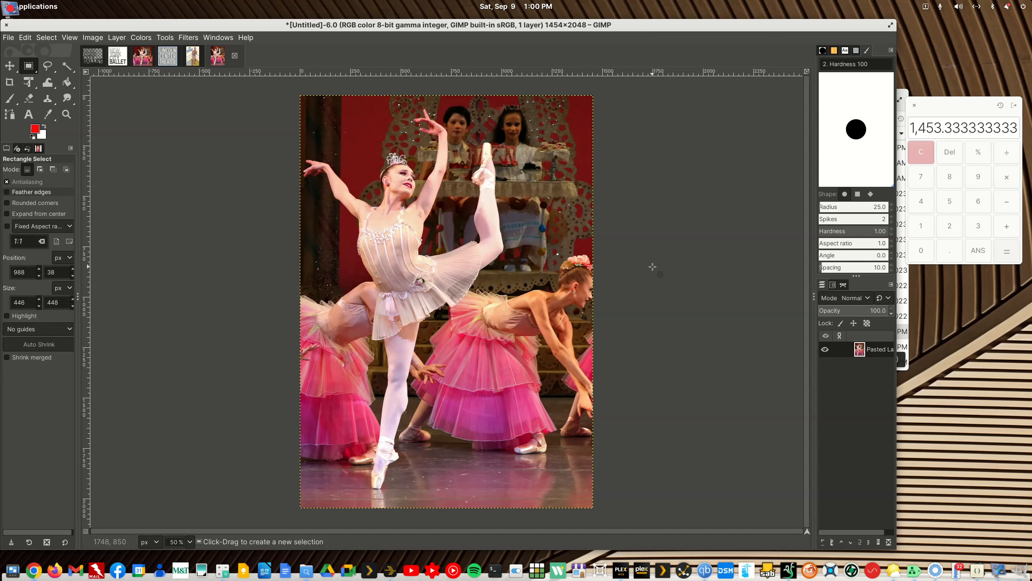
- Try placing the transparent New York City Ballet logo in the poster's upper-right corner and anchoring it
right_click(541, 157)
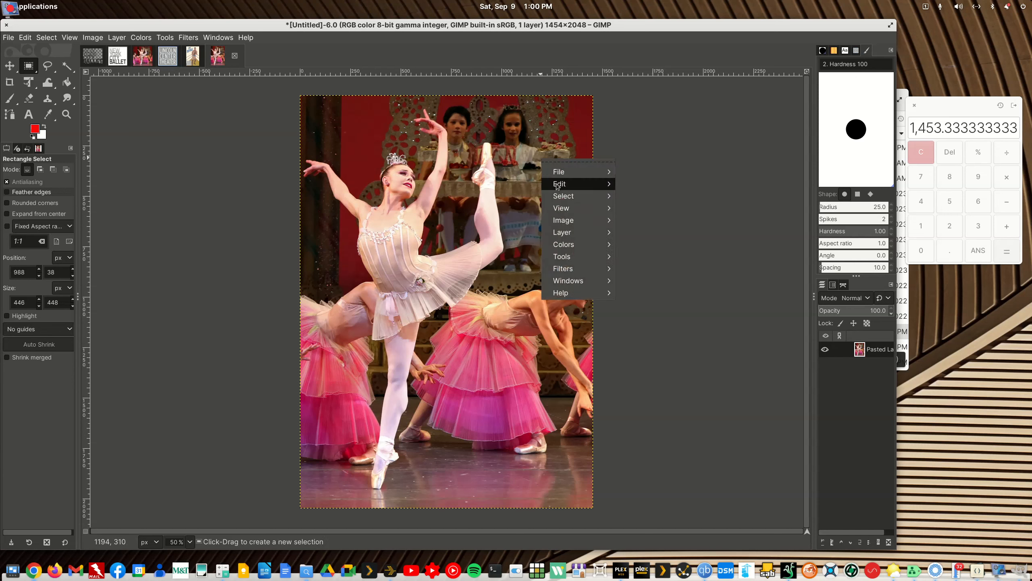
mouse_move(583, 188)
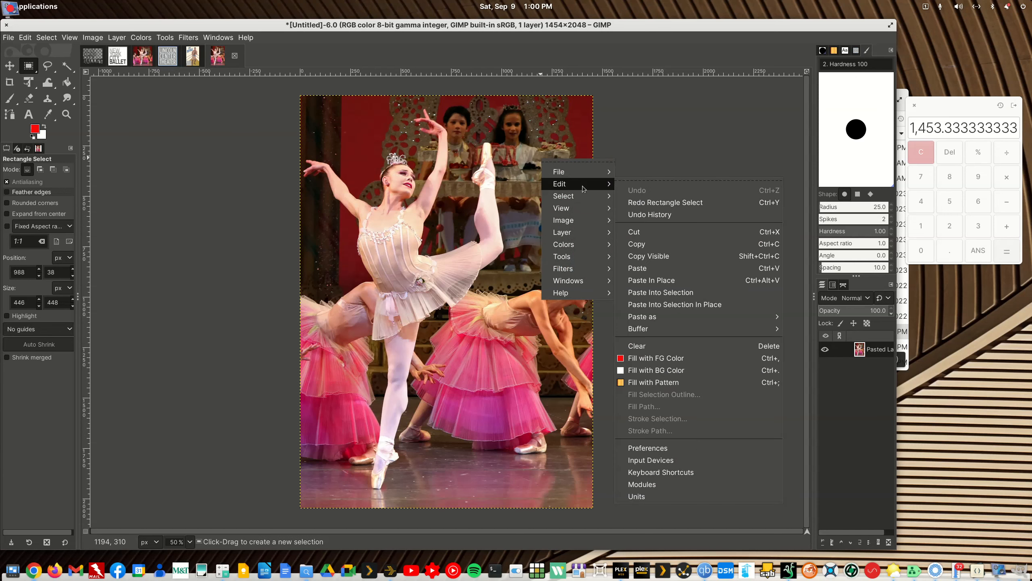
left_click(656, 279)
left_click_drag(346, 154, 462, 176)
left_click_drag(317, 105, 385, 127)
mouse_move(351, 159)
left_mouse_down()
mouse_move(542, 180)
mouse_move(550, 158)
left_mouse_up()
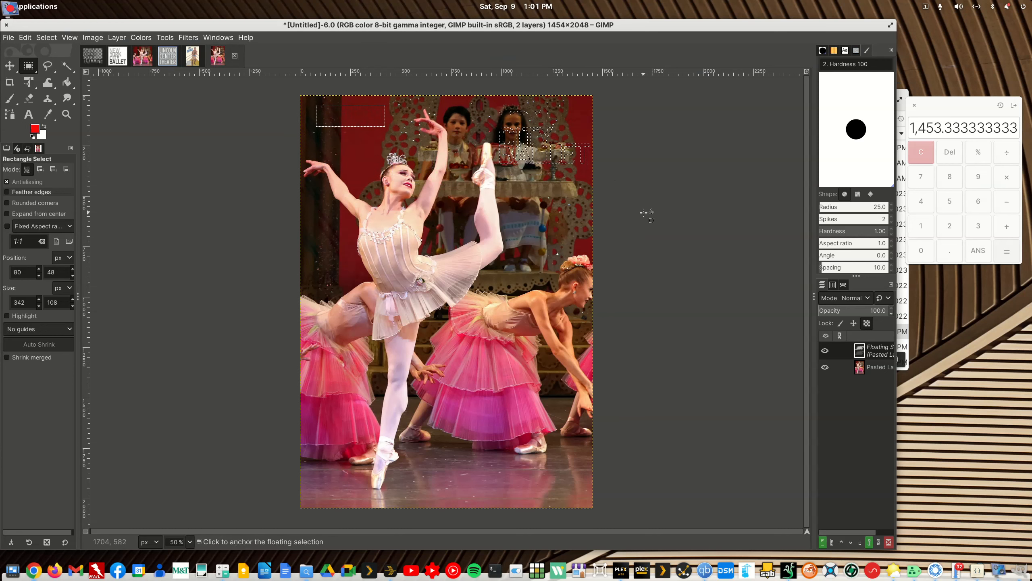
left_click(644, 212)
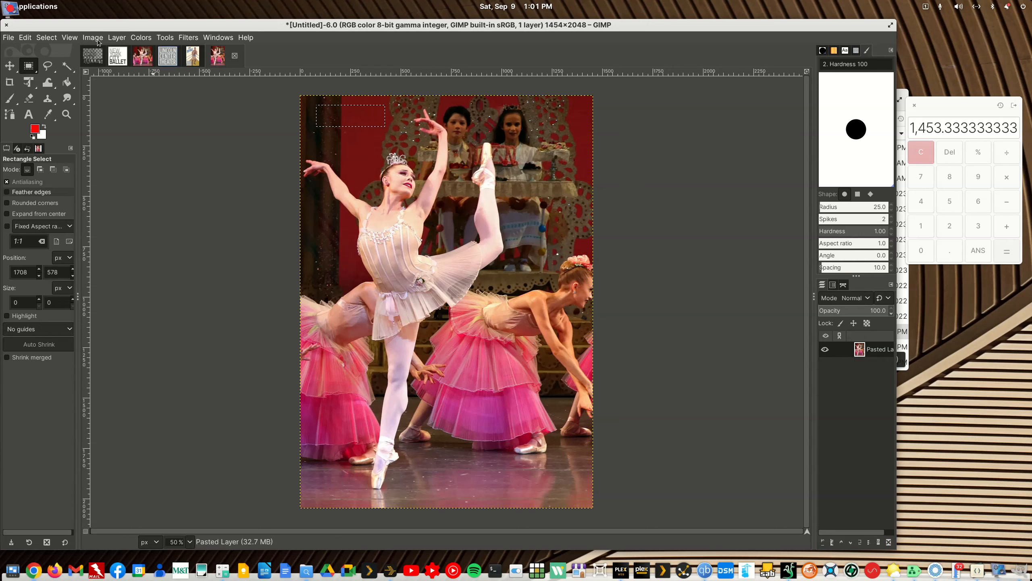
- Undo the anchoring and the paste of the transparent logo on the ballerina poster
key("ctrl")
key("ctrl+v")
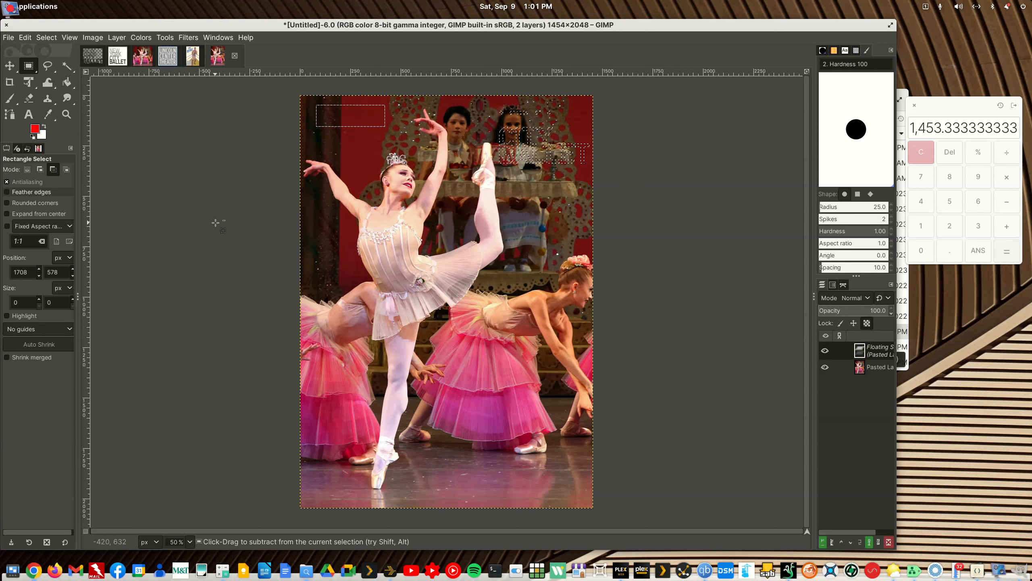
key("ctrl+z")
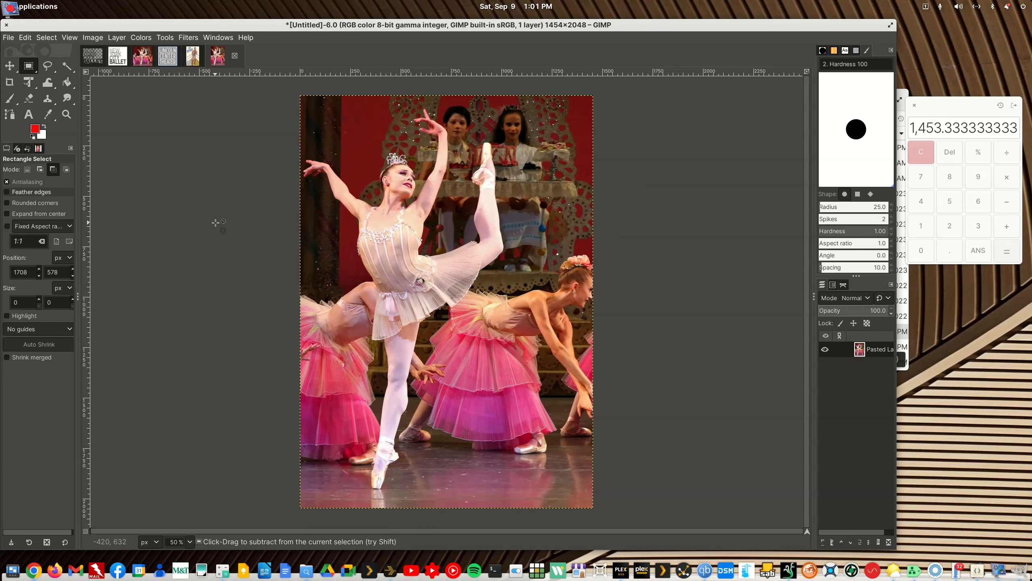
- Bring up the white-background New York City Ballet logo image and scale it to 448 × 448 px
left_click(118, 56)
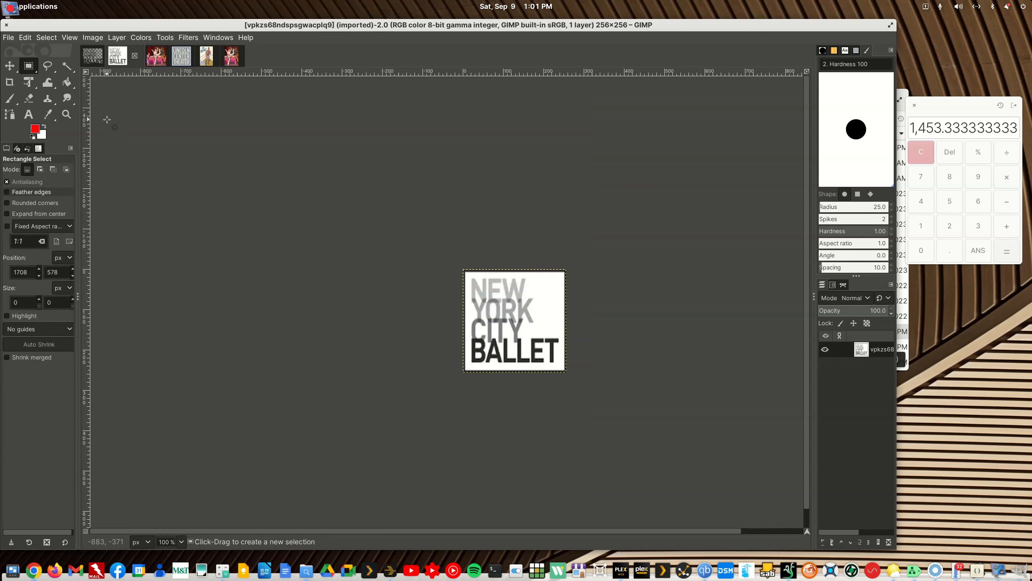
left_click(102, 39)
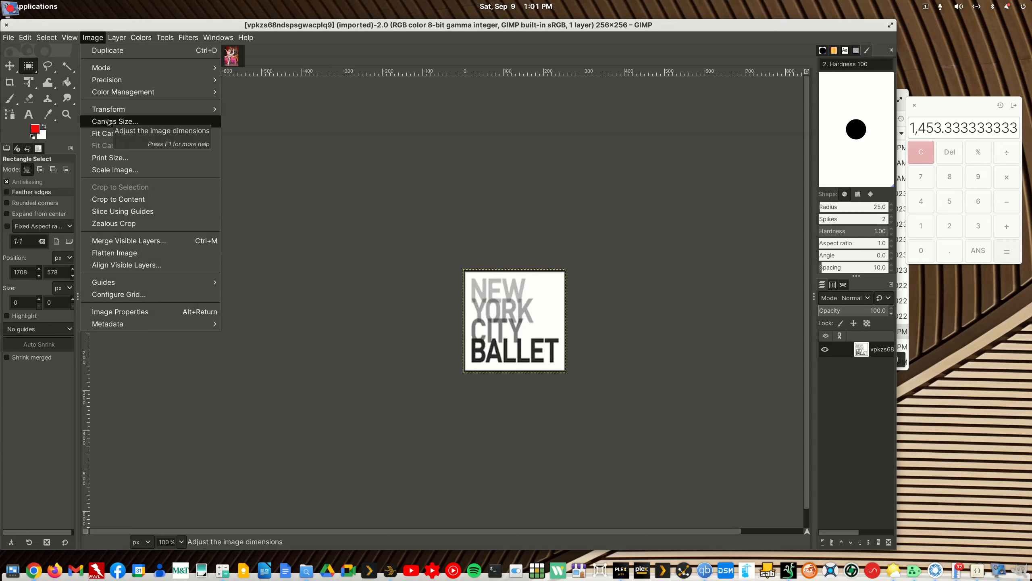
left_click(112, 170)
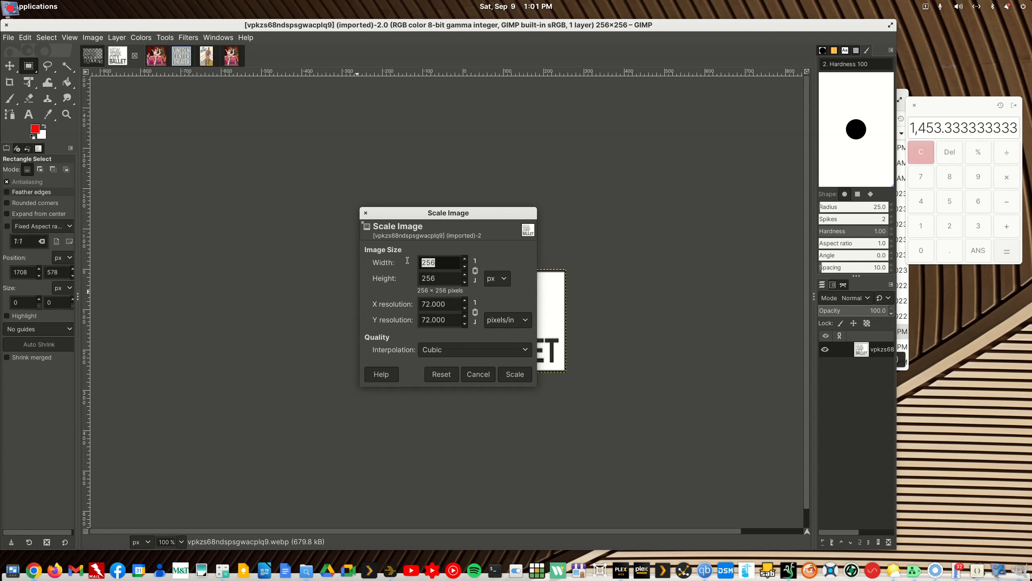
type("448")
key("Tab")
left_click(514, 374)
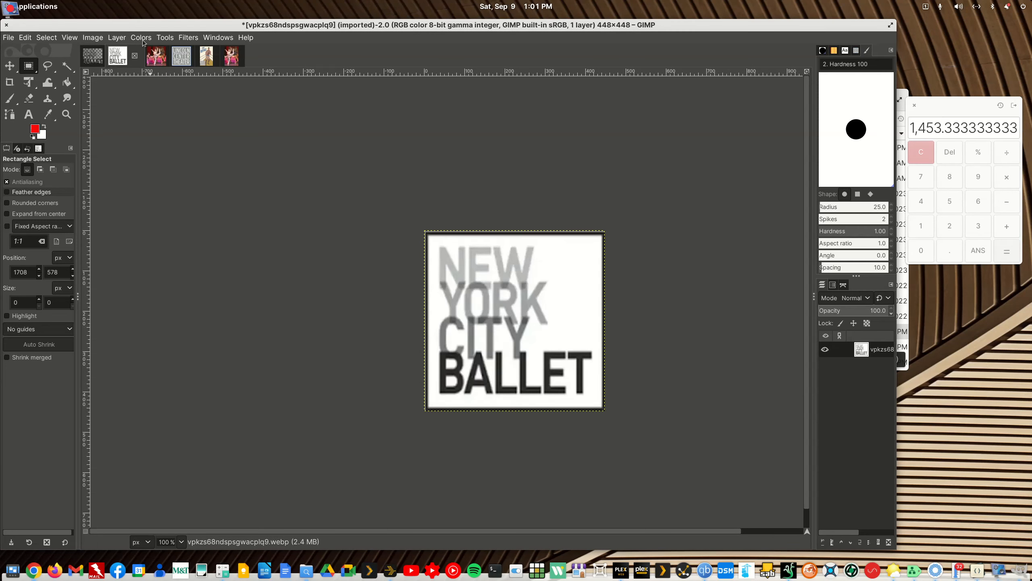
left_click(92, 38)
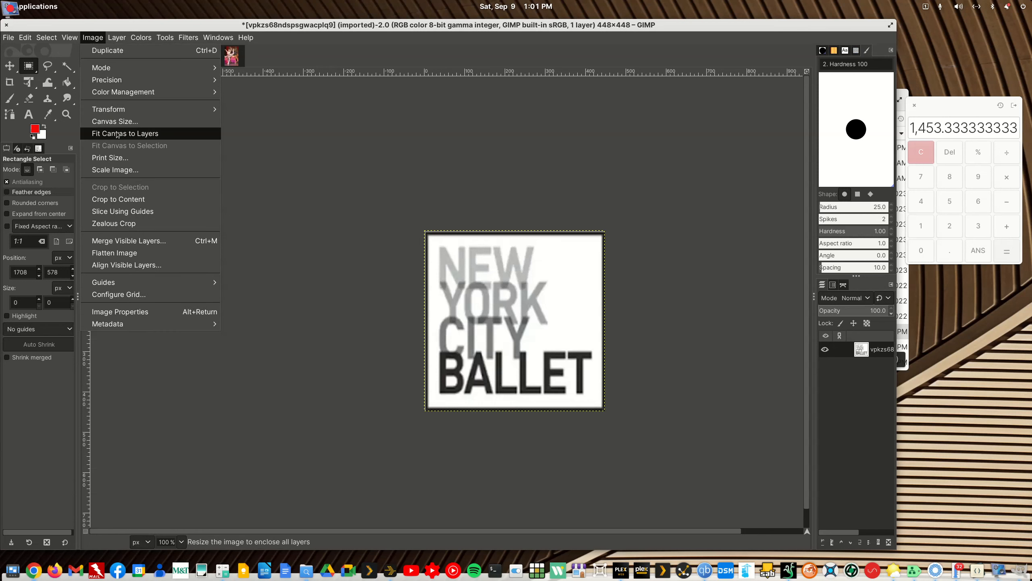
left_click(295, 173)
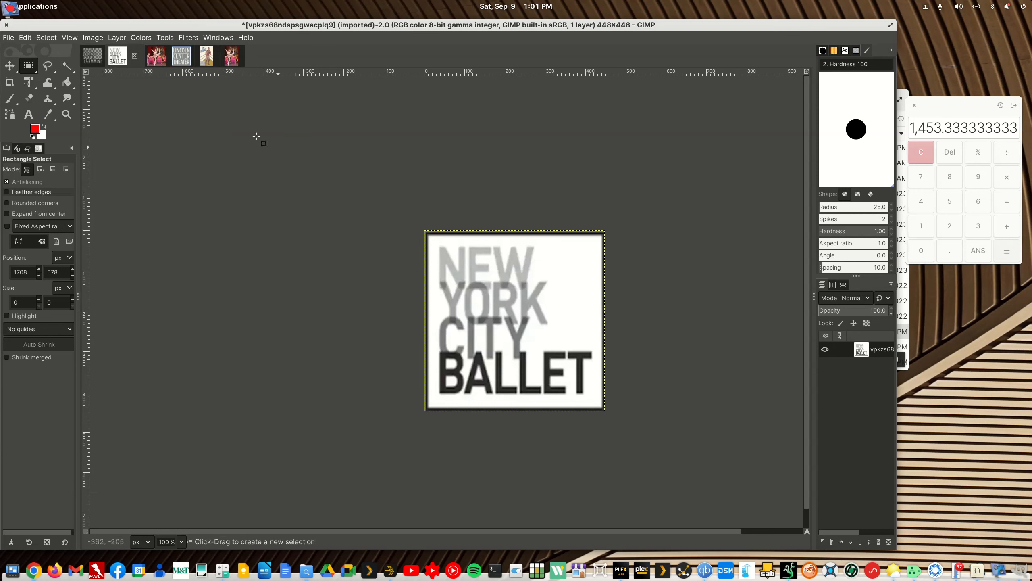
- Copy the visible content of the scaled white-background logo and paste it into the ballerina poster
right_click(460, 296)
mouse_move(487, 320)
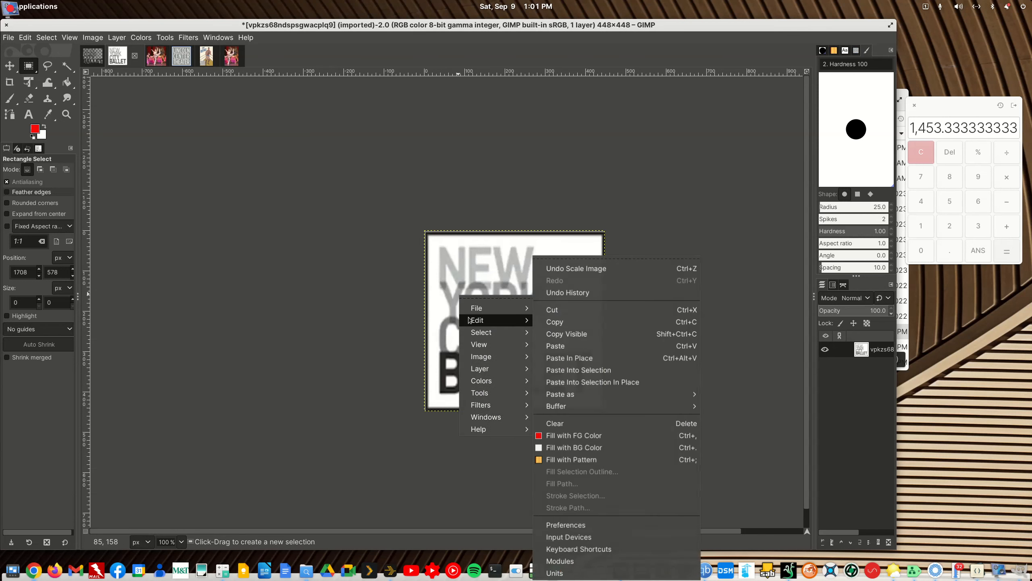
left_click(584, 334)
left_click(231, 55)
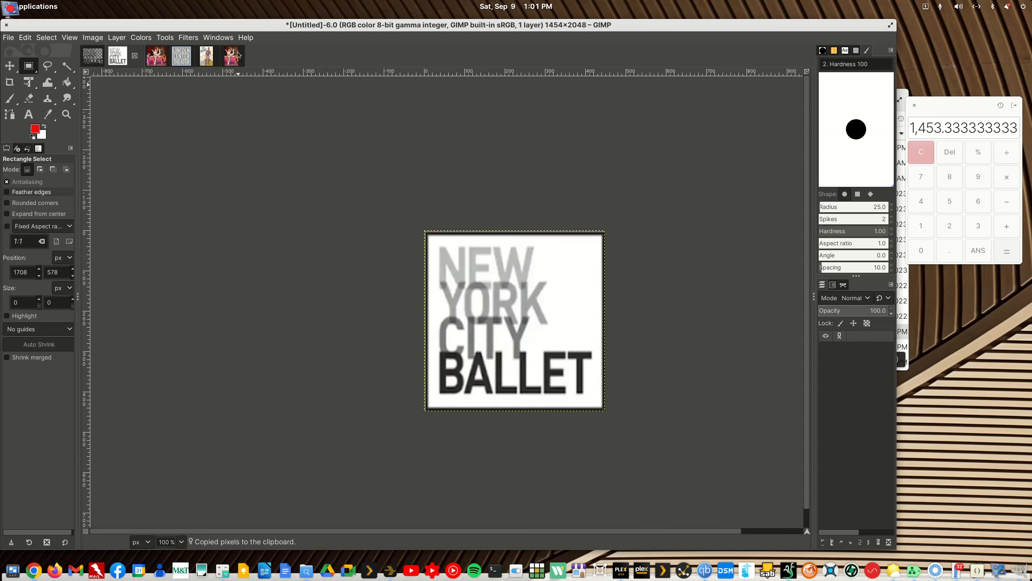
key("ctrl")
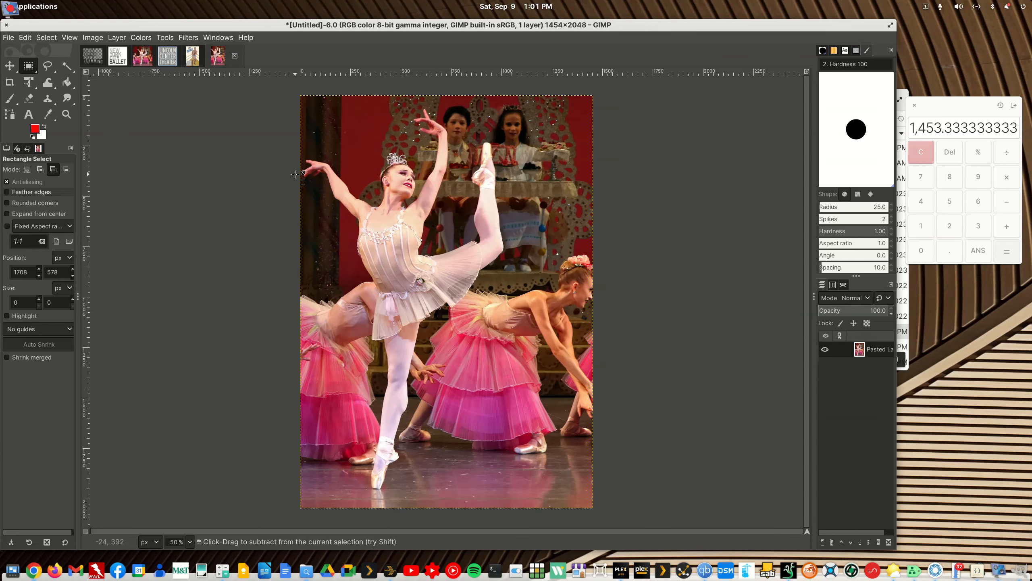
key("ctrl+v")
- Move the pasted logo into the poster's upper-right corner and anchor it to the photo layer
left_click_drag(430, 300, 528, 140)
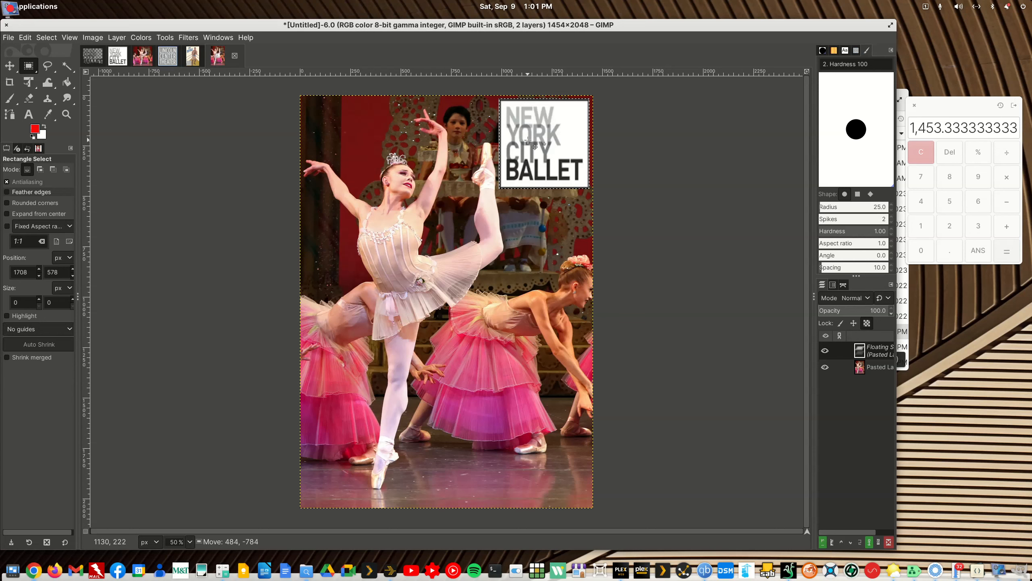
left_click_drag(528, 141, 528, 141)
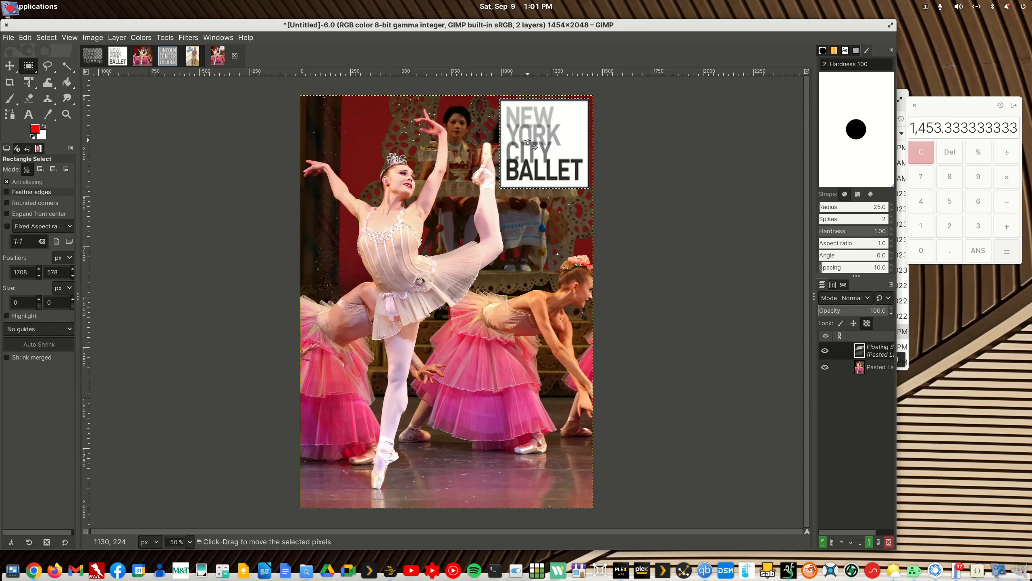
left_click(115, 37)
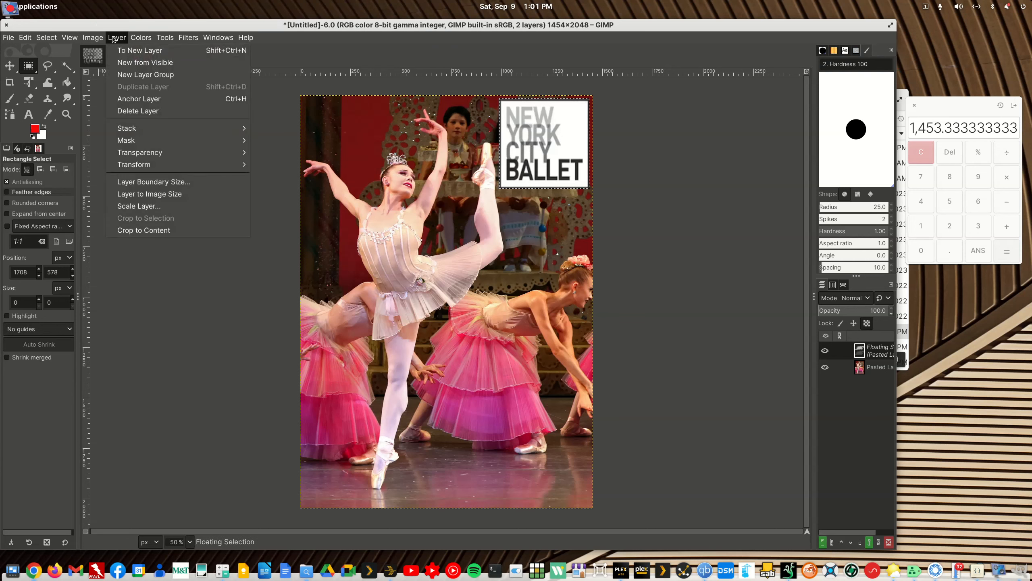
left_click(133, 100)
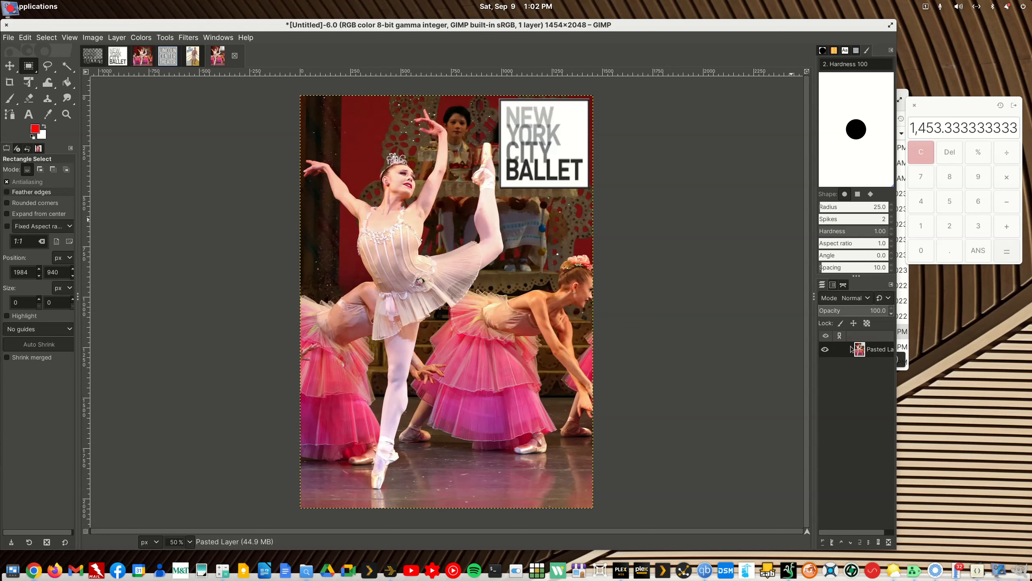
- Set the text color to near-white fcf9f9 and paste the title "George Balanchine's the Nutcracker" into a text box over the poster's lower-right area
left_click(27, 118)
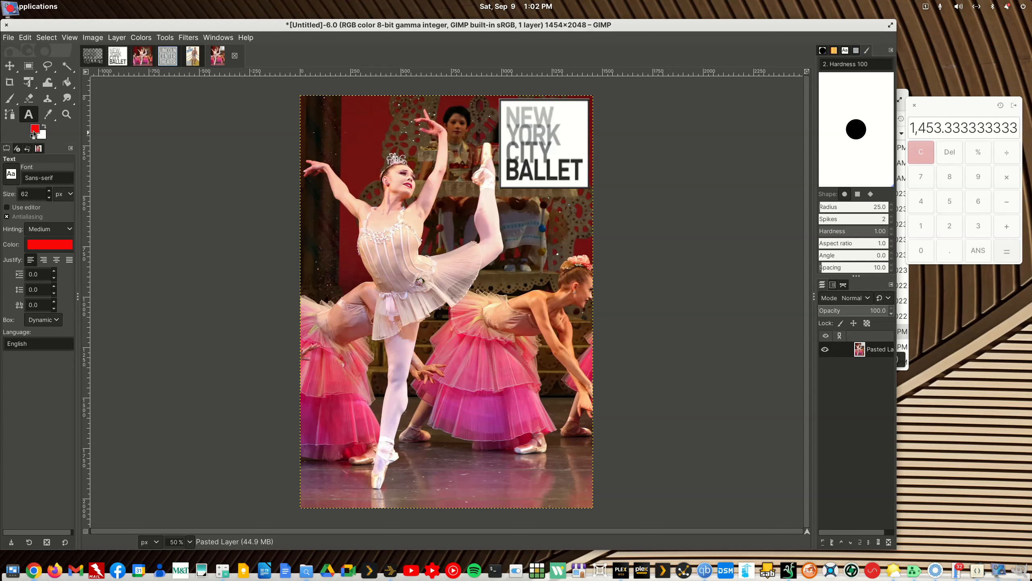
left_click(34, 131)
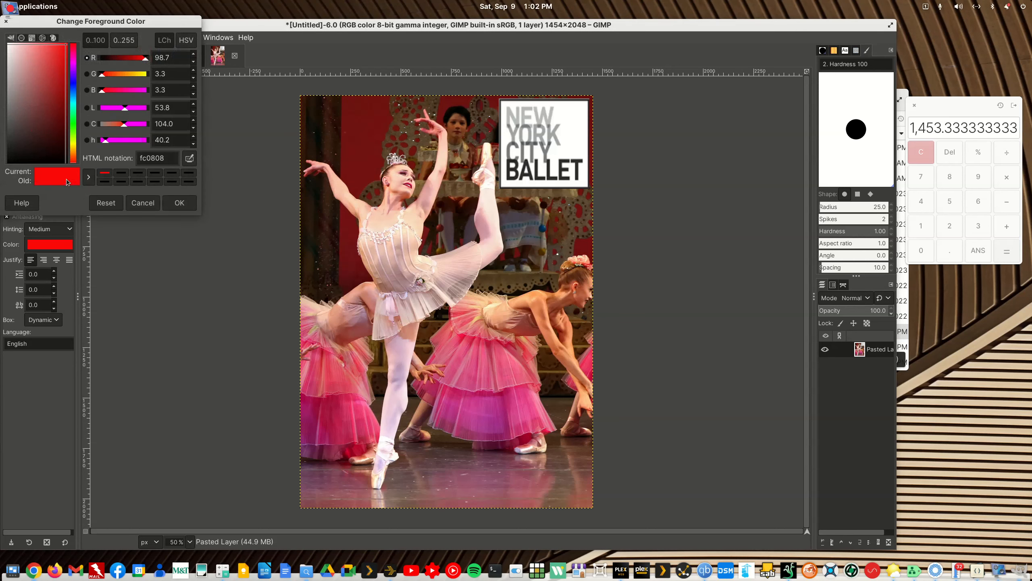
left_click(8, 47)
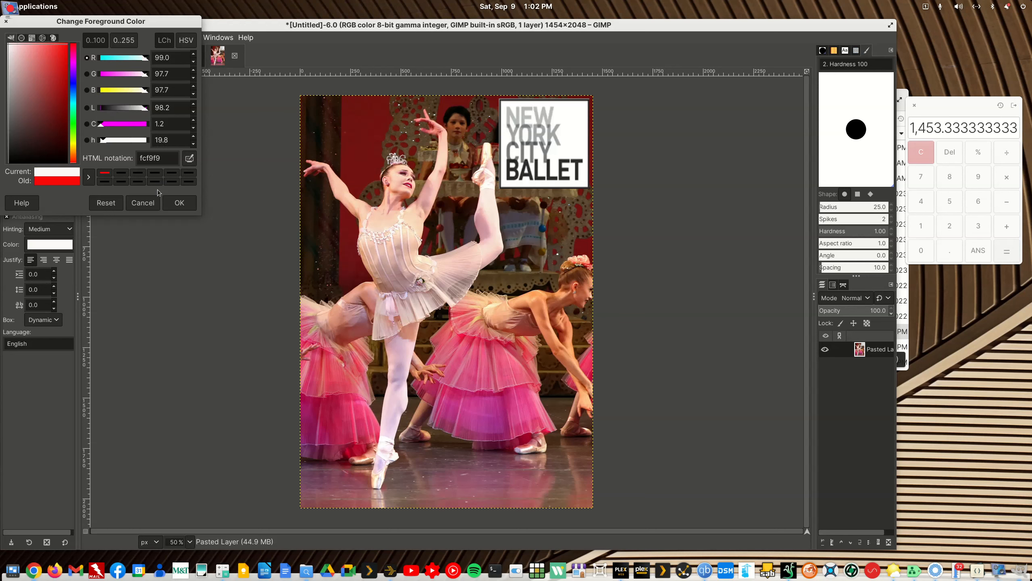
left_click(179, 202)
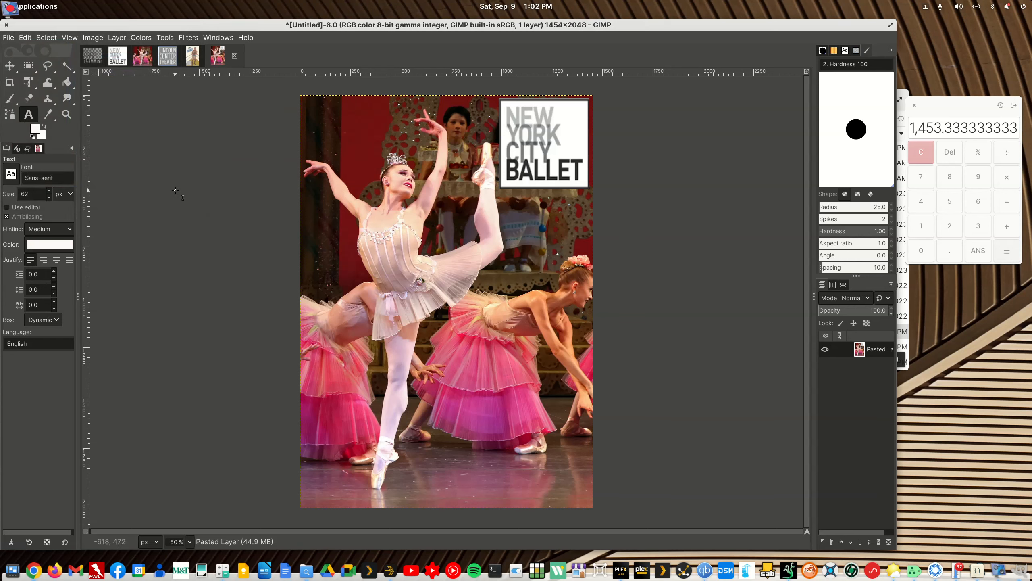
left_click_drag(431, 361, 584, 500)
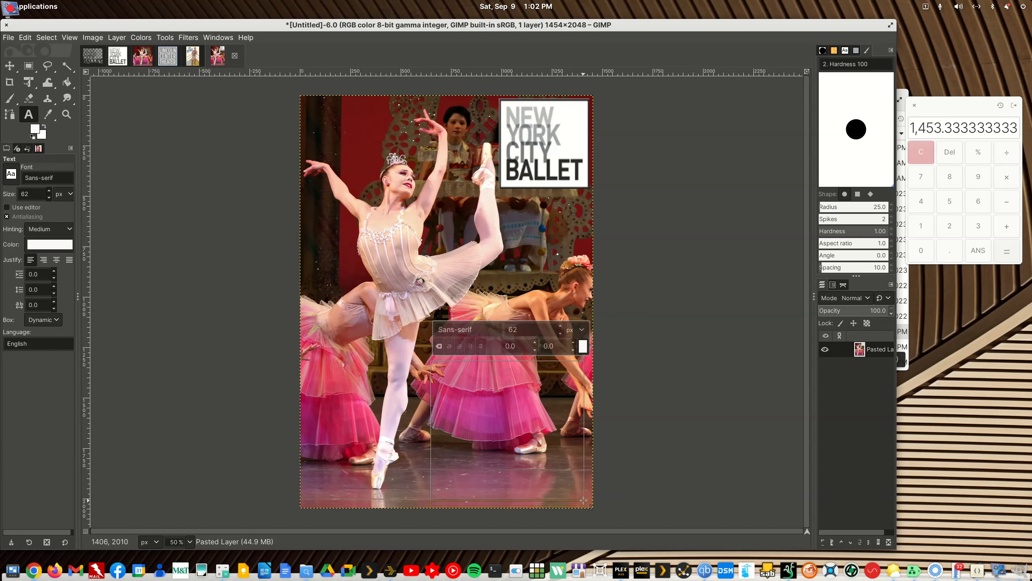
key("ctrl+v")
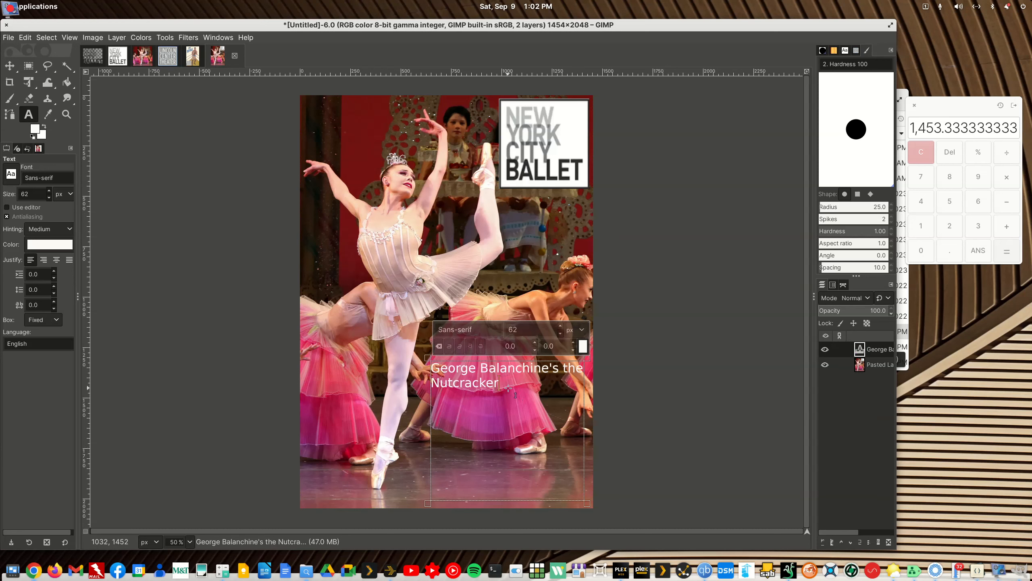
- Set the font of the whole title text to Arimo Bold
key("ctrl+a")
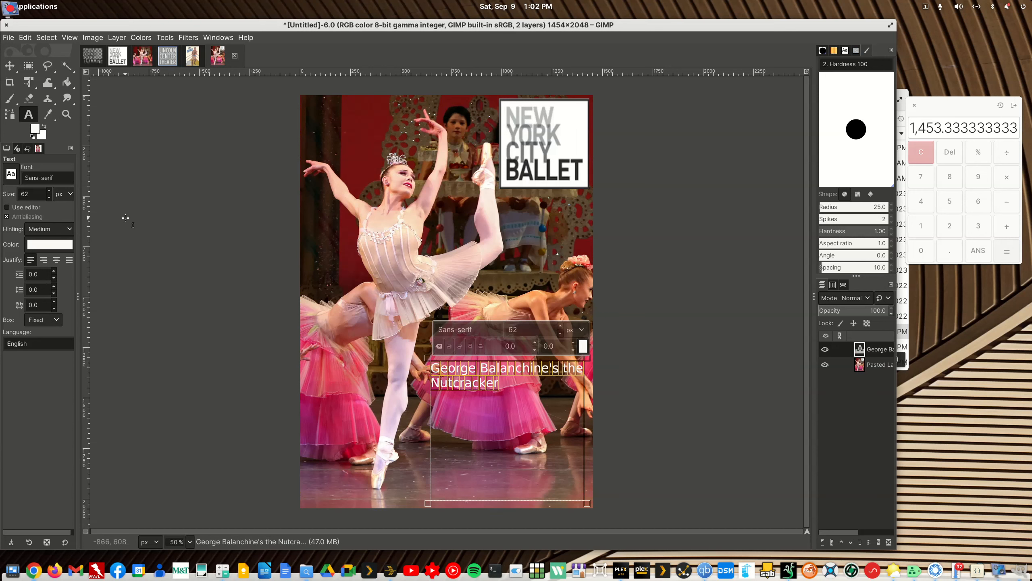
left_click(10, 175)
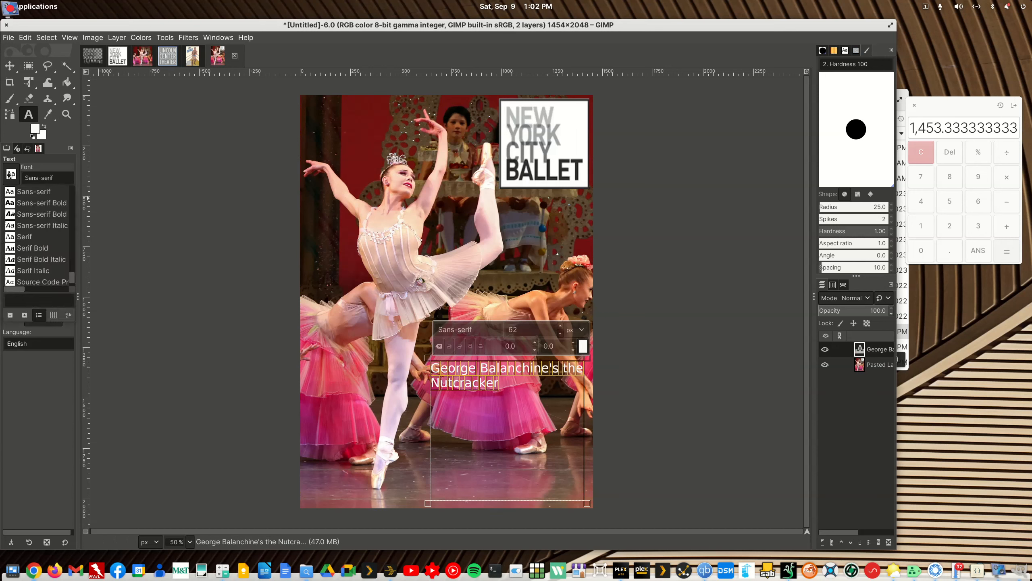
scroll(68, 279, "down", 10)
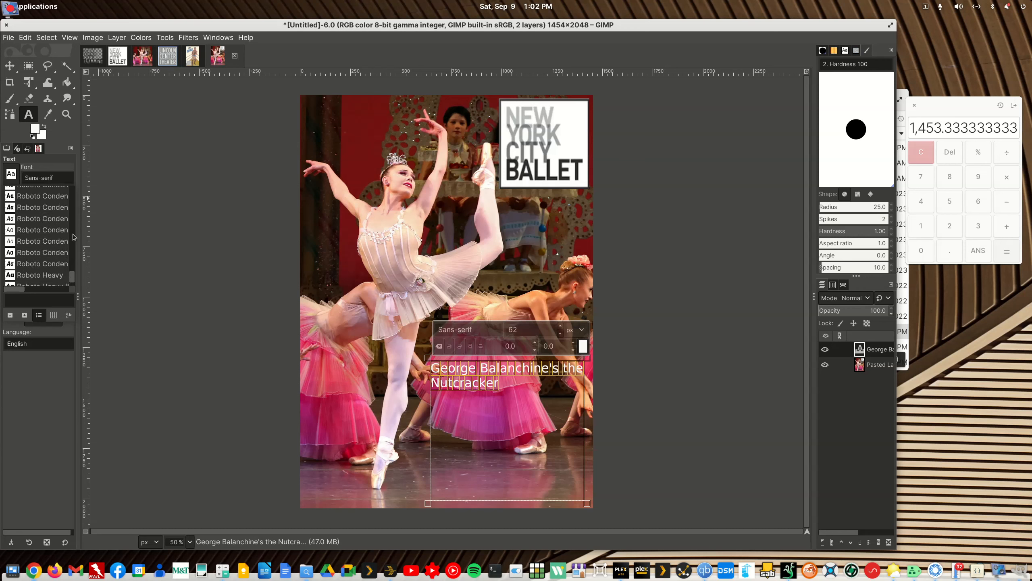
scroll(41, 226, "up", 10)
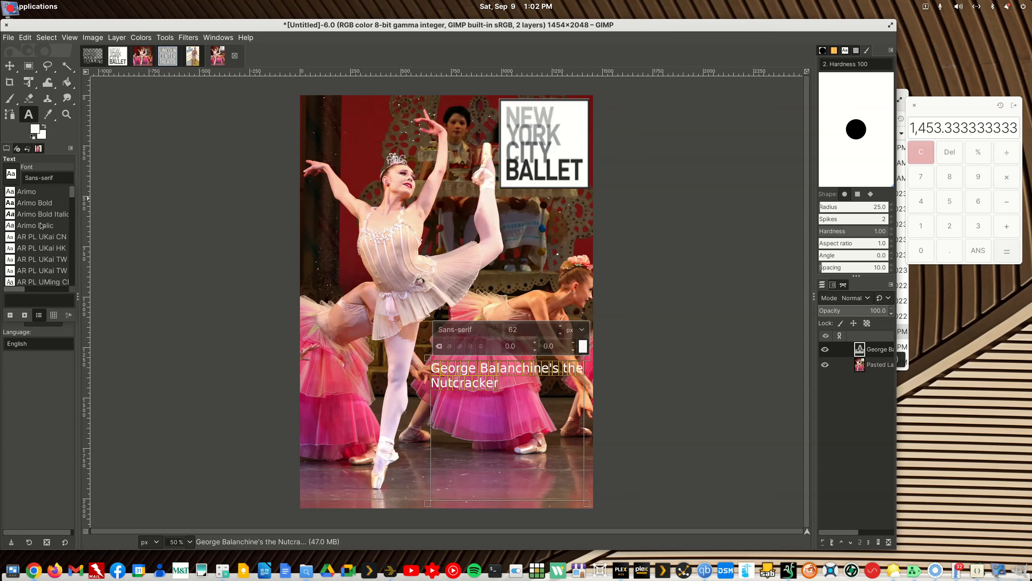
left_click(41, 203)
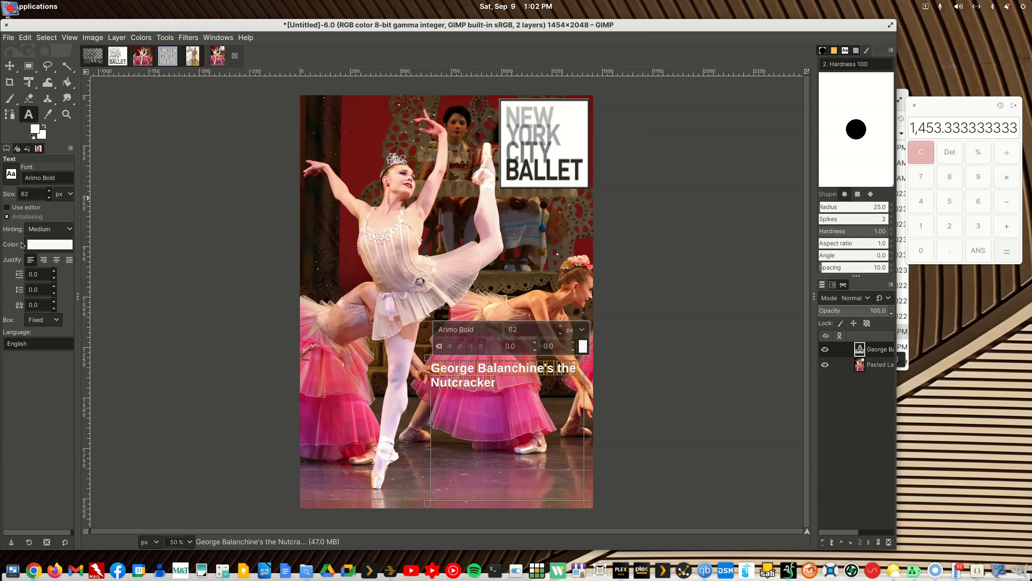
- Increase the title's font size to 117 px
scroll(50, 195, "up", 20)
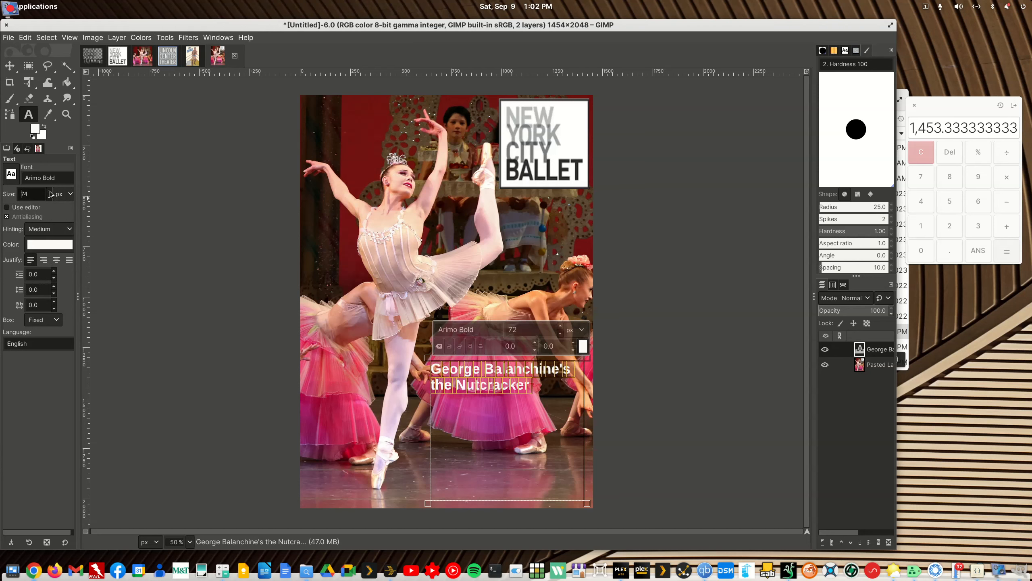
scroll(50, 194, "up", 3)
scroll(50, 195, "up", 1)
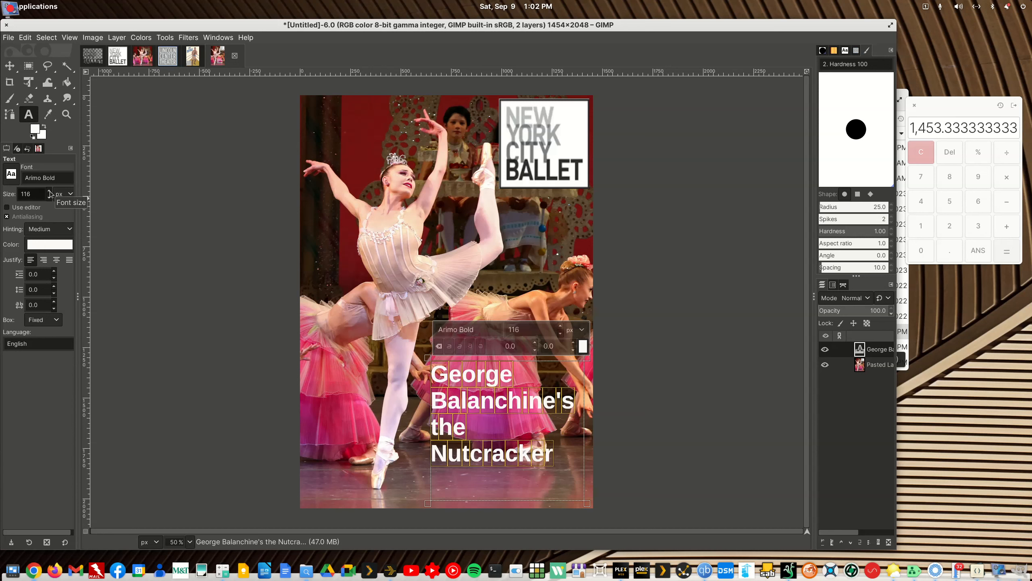
scroll(50, 194, "up", 1)
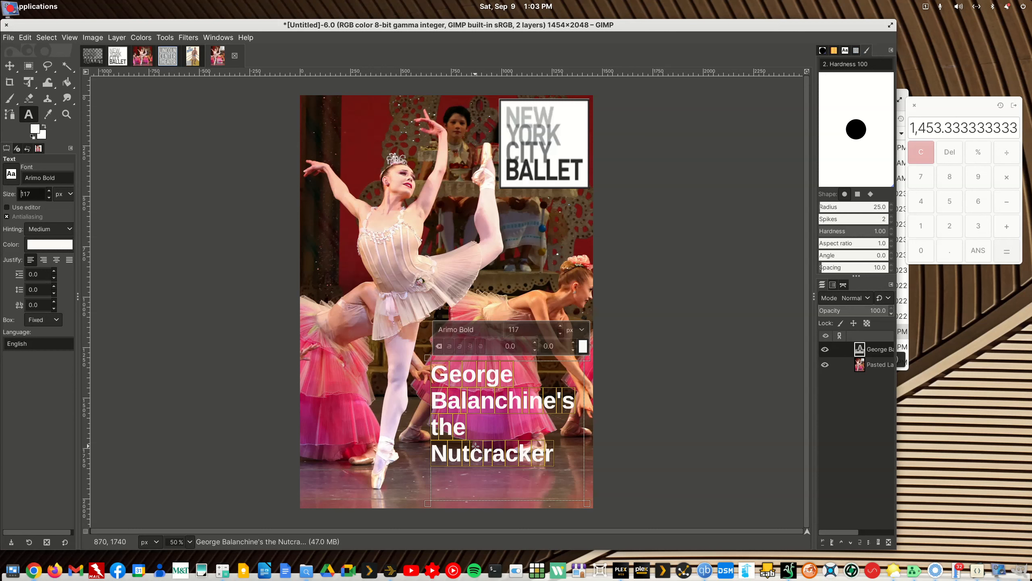
- Increase the title's line spacing to 25.0
left_click(54, 287)
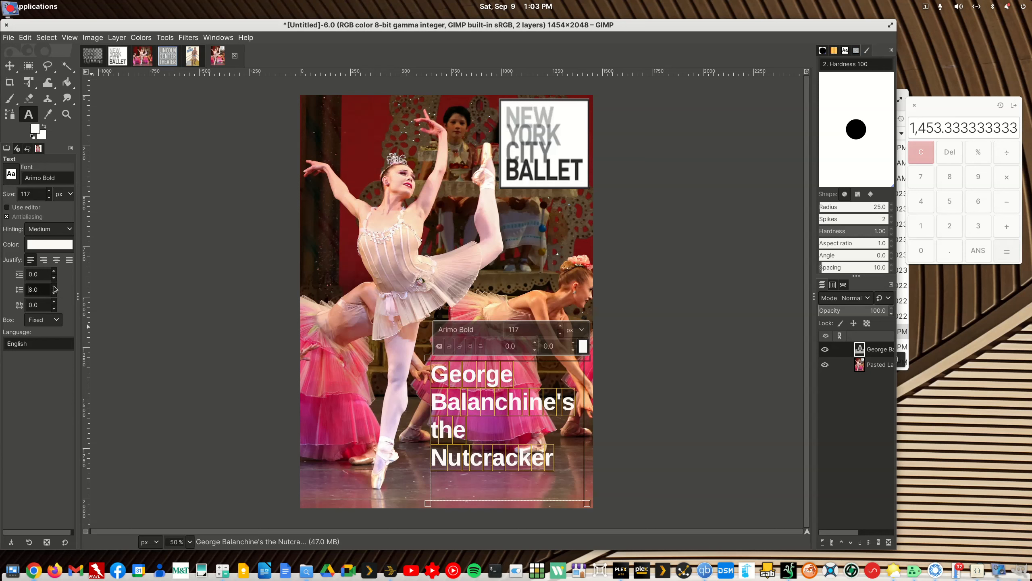
left_click(54, 286)
left_click(54, 286)
left_click(54, 287)
left_click(54, 286)
left_click(54, 287)
left_click(54, 286)
left_click(54, 286)
left_click(54, 287)
left_click(54, 286)
left_click(54, 286)
left_click(54, 286)
left_click(54, 287)
left_click(54, 287)
left_click(55, 287)
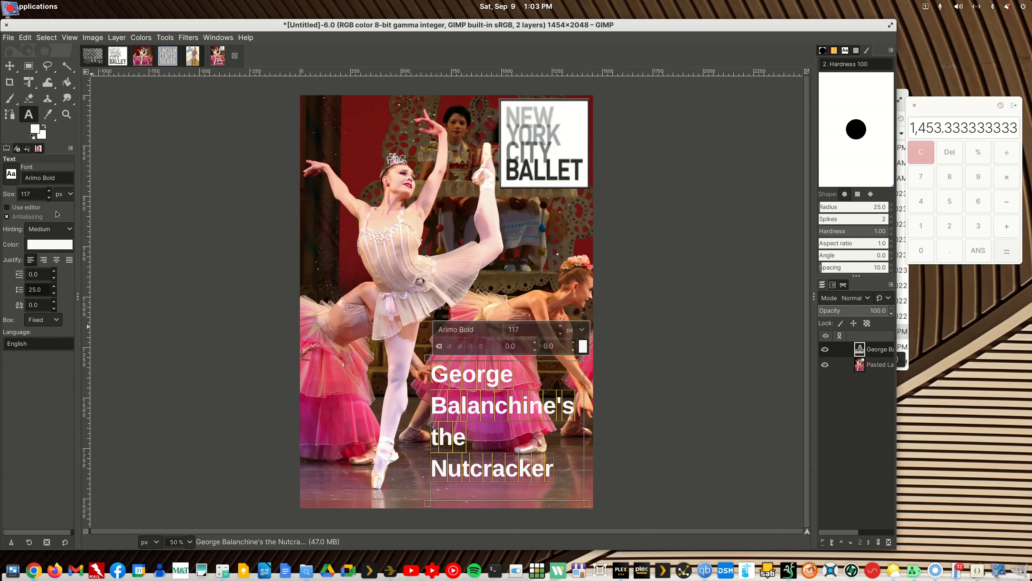
- Try the title at a font size of 143 px with its text box enlarged upward and to the left
left_click(49, 191)
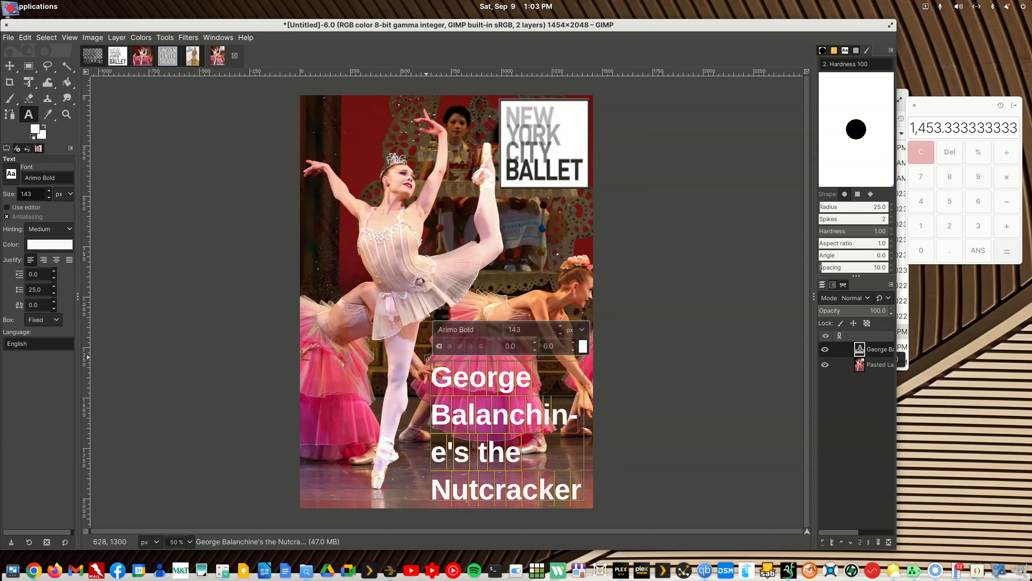
left_click_drag(429, 360, 420, 344)
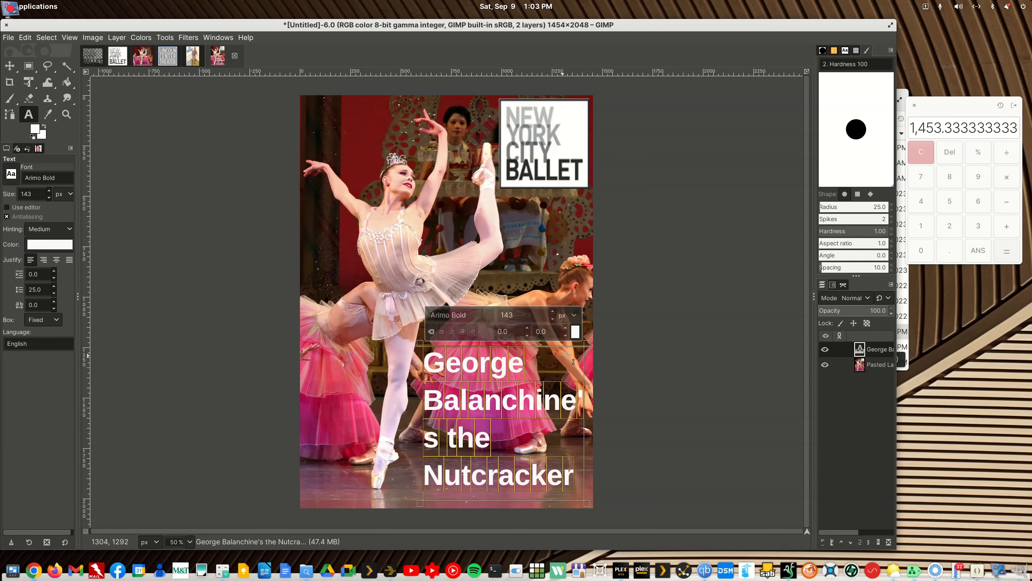
left_click_drag(591, 339, 593, 346)
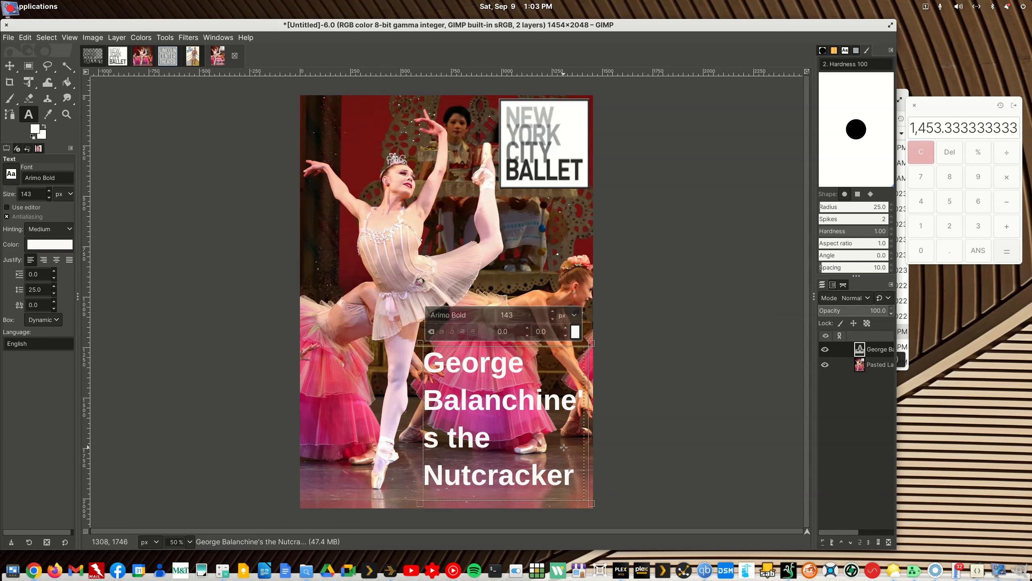
left_click_drag(420, 343, 416, 343)
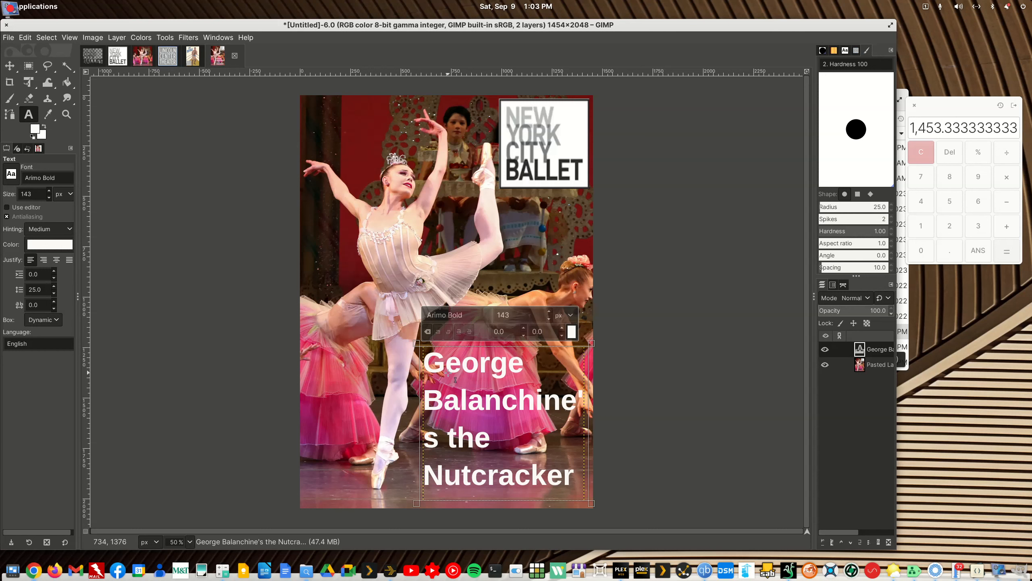
- Undo the title's size, spacing and font edits until the title text layer is gone
key("ctrl+z")
key("ctrl+z")
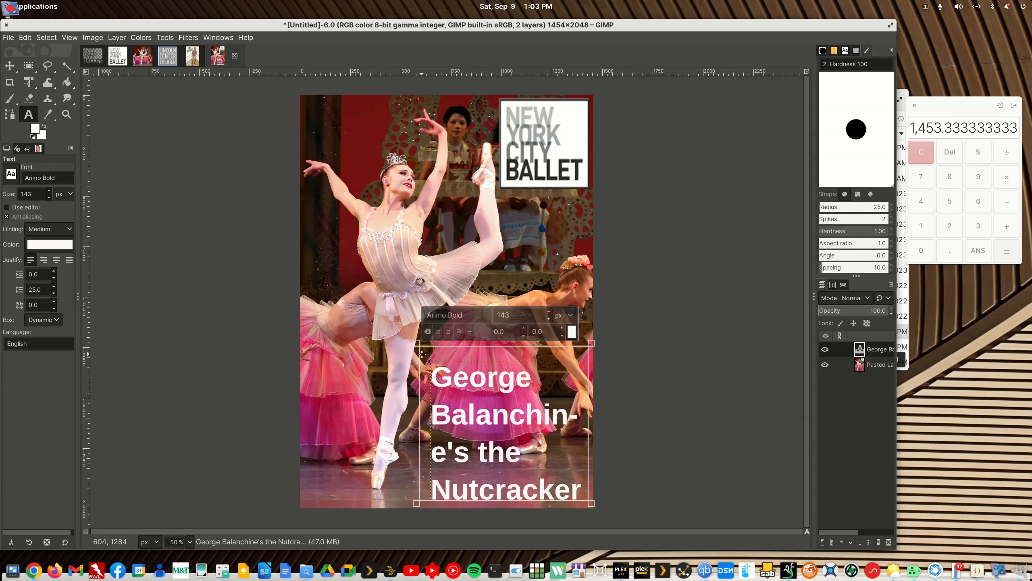
left_click_drag(418, 343, 410, 336)
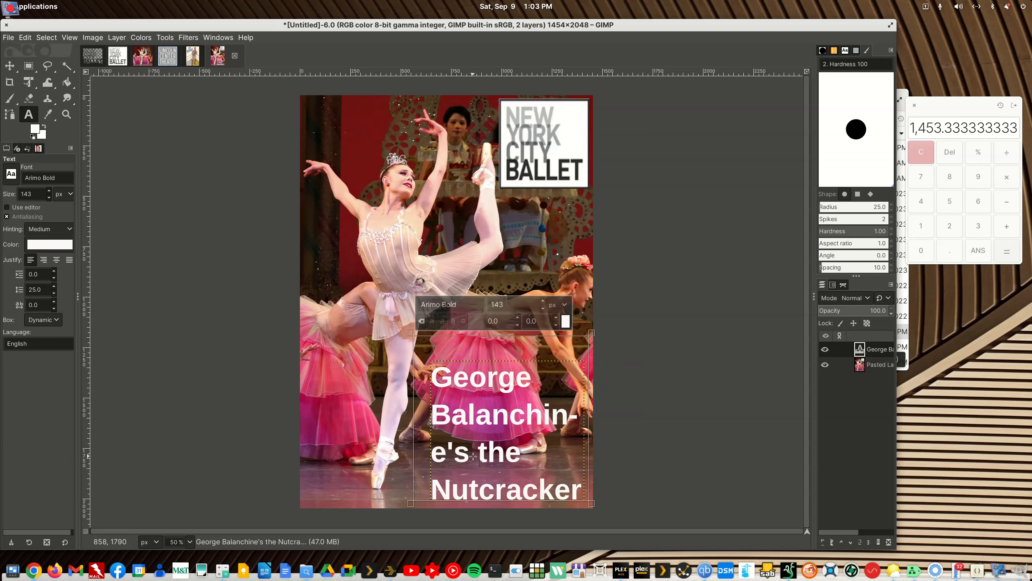
key("ctrl+z")
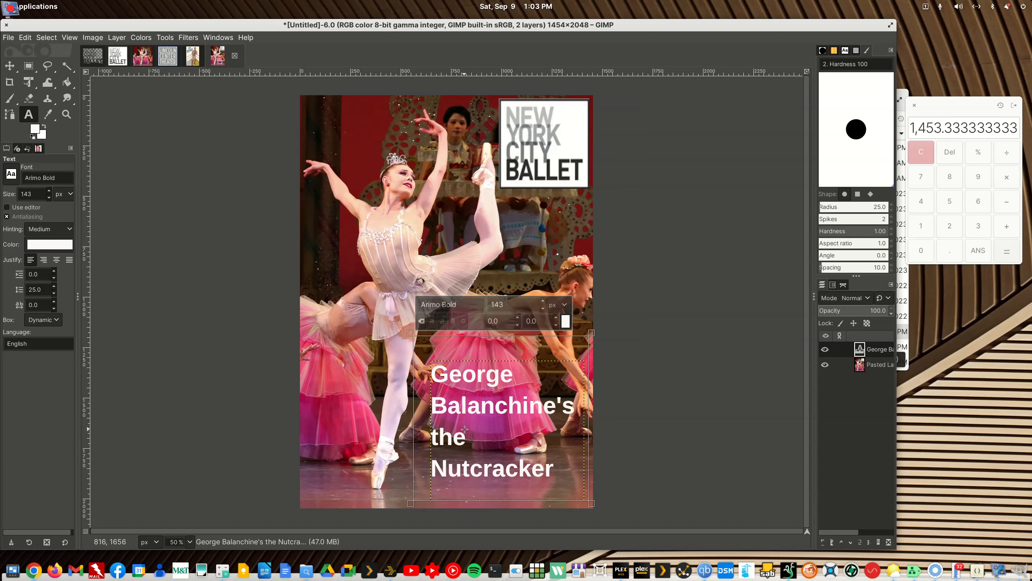
key("ctrl+z")
key("ctrl+z")
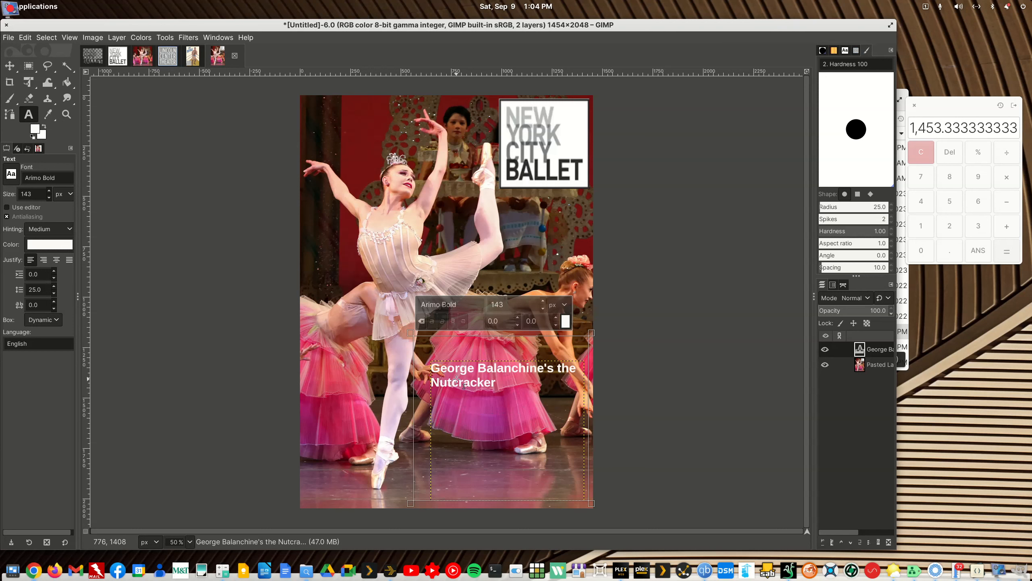
scroll(50, 194, "up", 4)
key("ctrl+z")
key("ctrl+z")
key("ctrl+z")
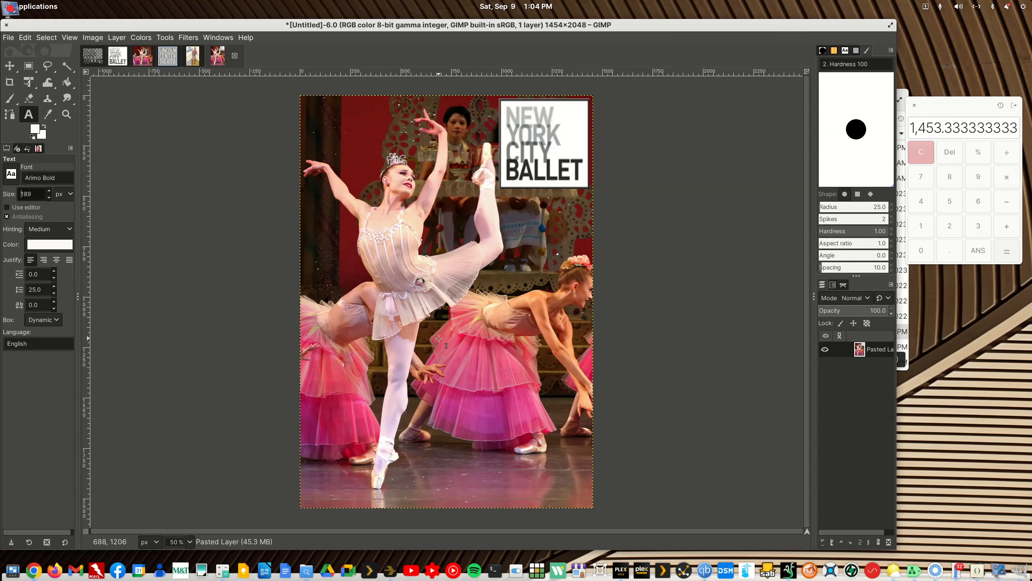
- Paste the title "George Balanchine's the Nutcracker" into a new text box over the poster's lower-right area and reduce its font size to 151 px
left_click_drag(428, 325, 587, 502)
key("ctrl+v")
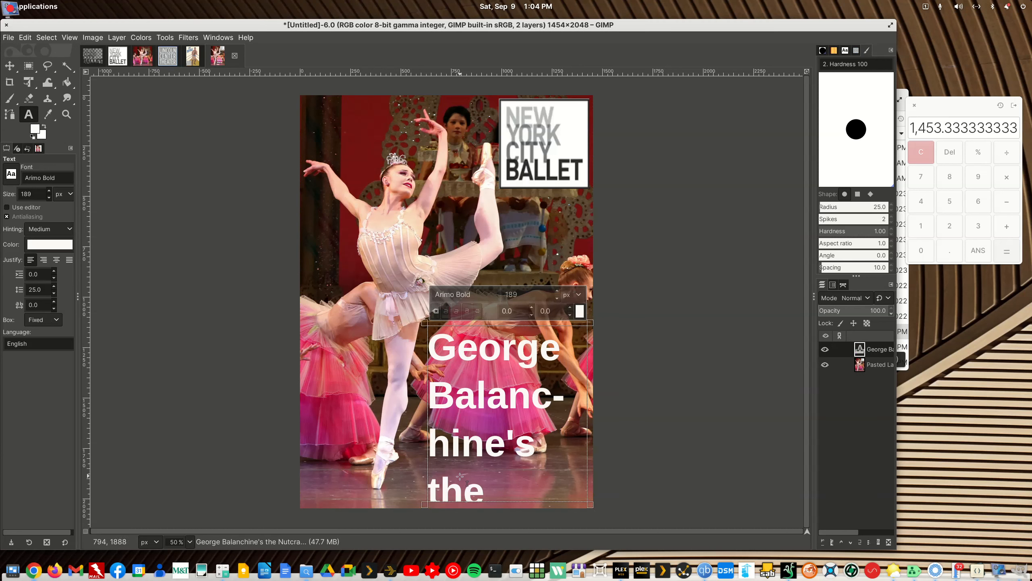
left_click(49, 197)
left_click(49, 197)
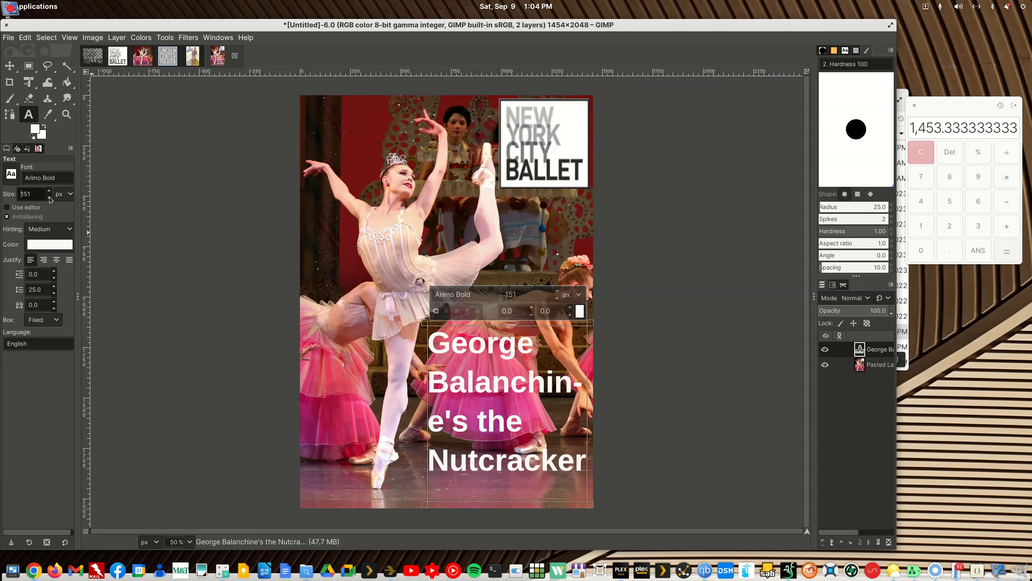
- Remove the words "the Nutcracker" from the title text and set its font size to 148 px
left_click_drag(452, 421, 556, 457)
key("BackSpace")
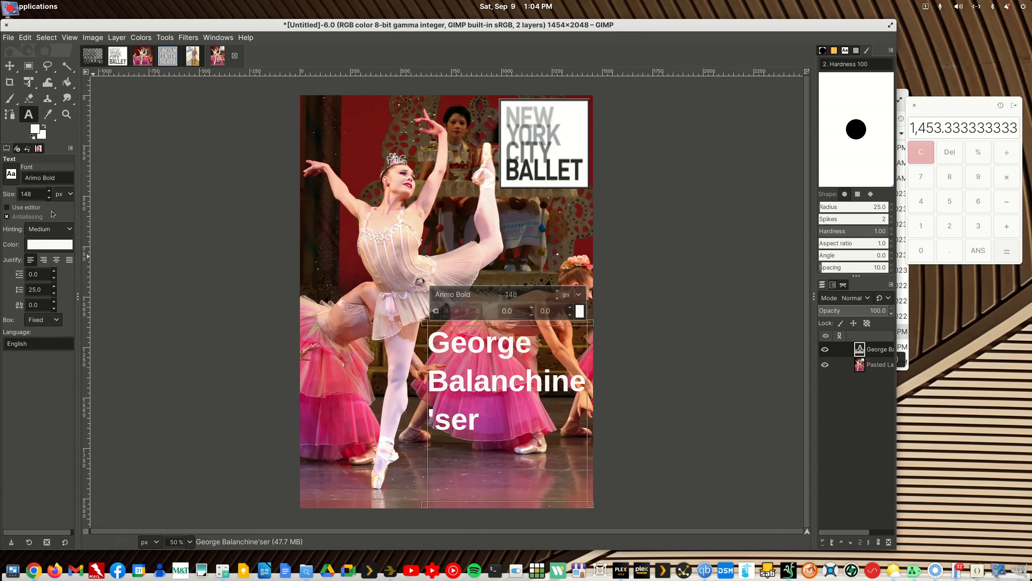
left_click(49, 198)
left_click(49, 199)
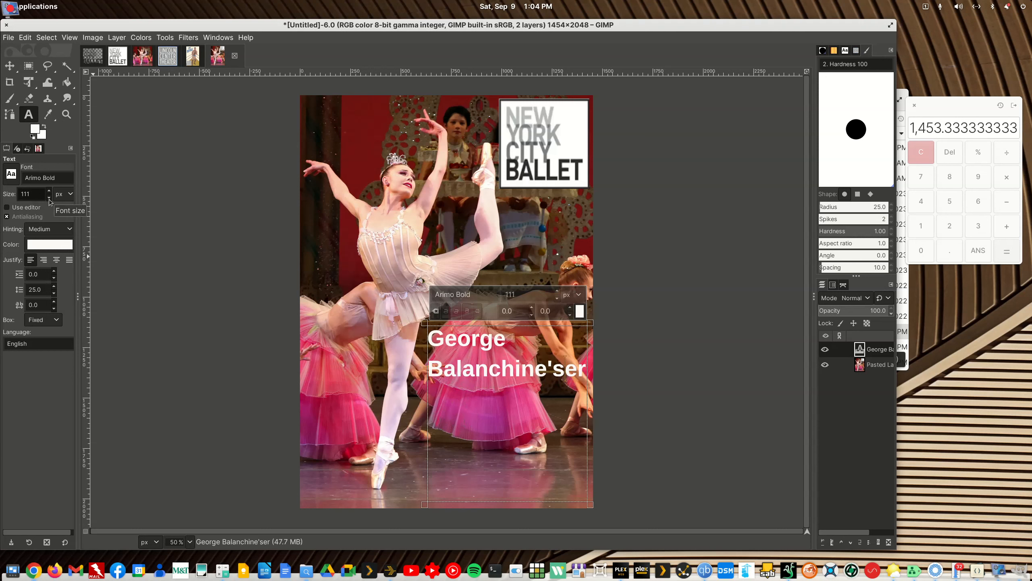
key("Delete")
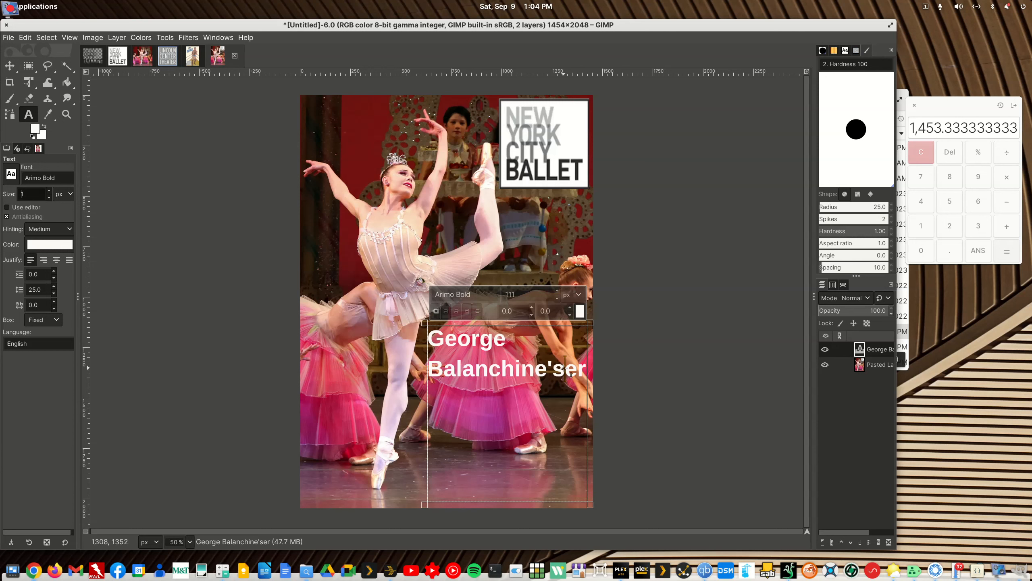
left_click_drag(563, 369, 583, 375)
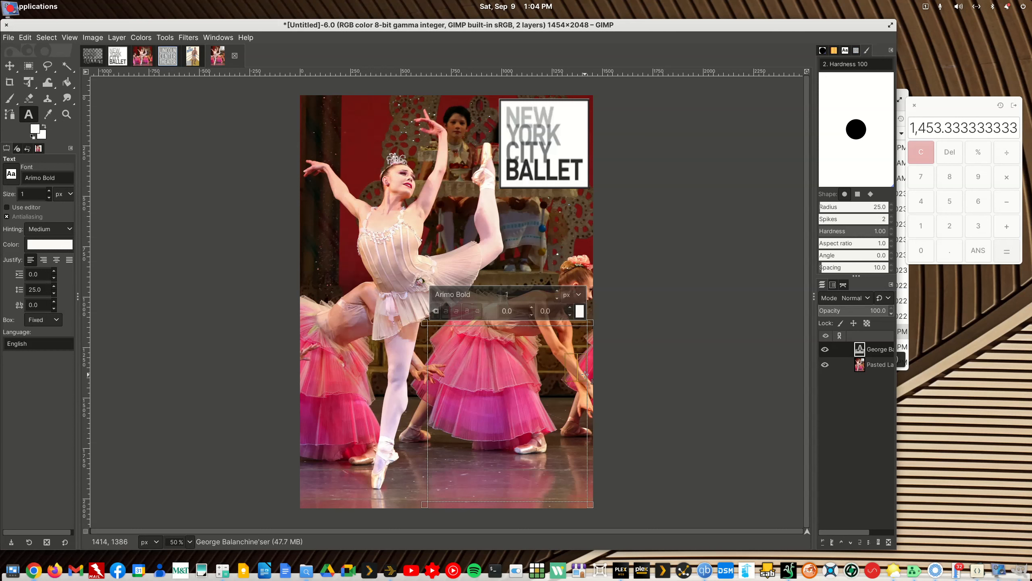
key("ctrl+v")
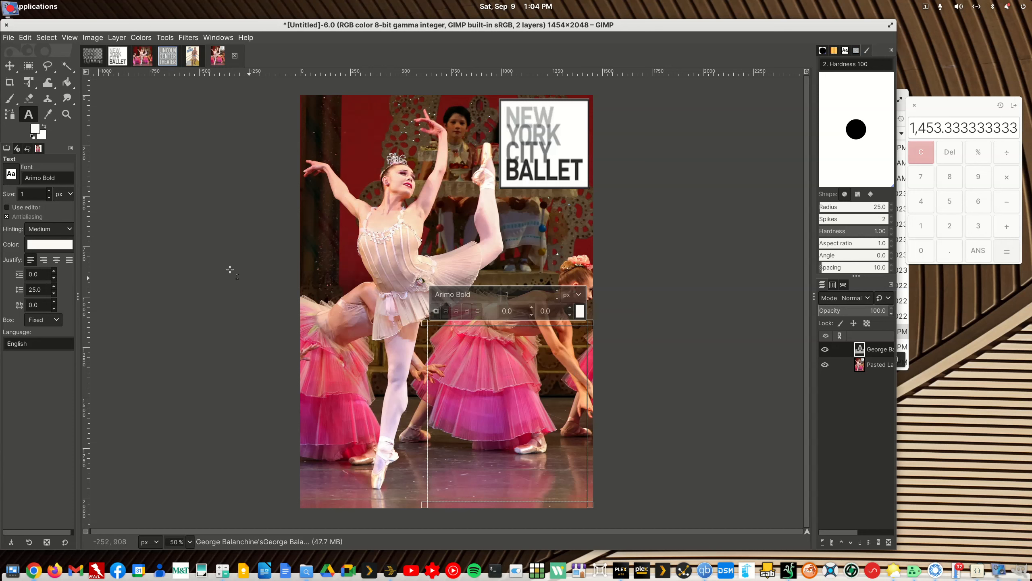
key("ctrl+z")
key("ctrl+z")
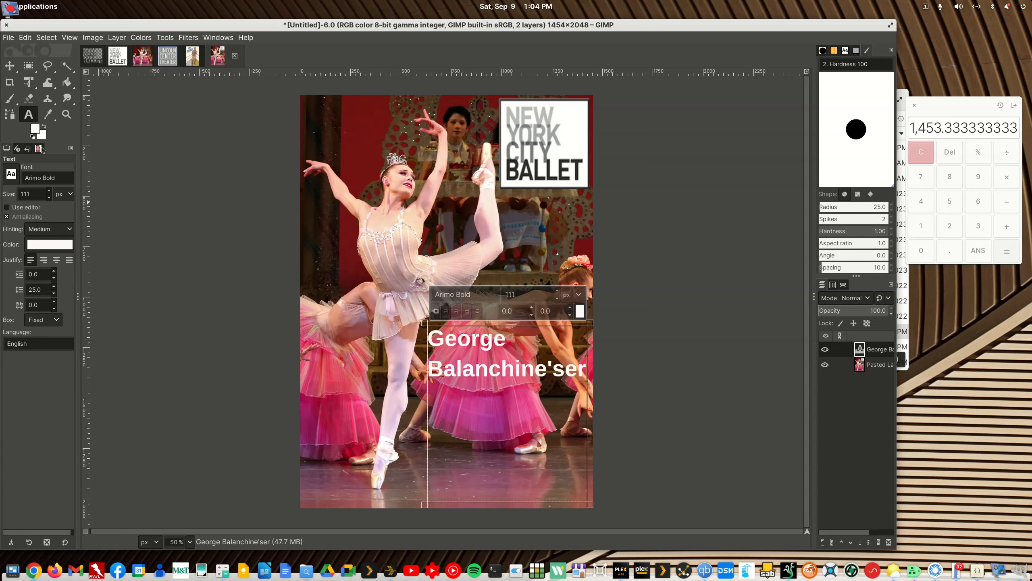
key("ctrl+z")
- Delete the leftover letters "er" after "Balanchine's" and set the text's font size to 130 px
key("BackSpace")
key("BackSpace")
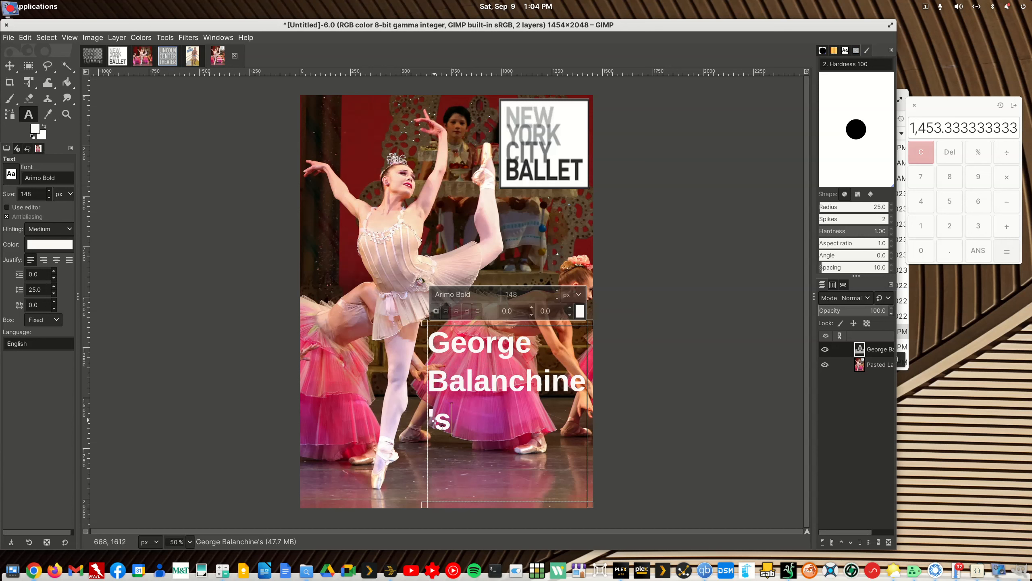
left_click_drag(451, 424, 411, 338)
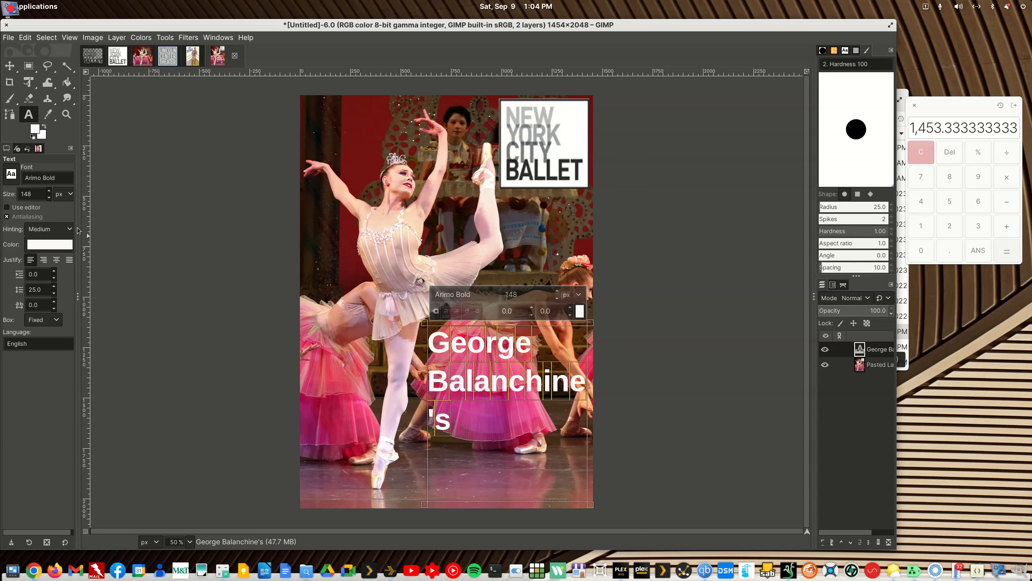
left_click(49, 198)
left_click(49, 197)
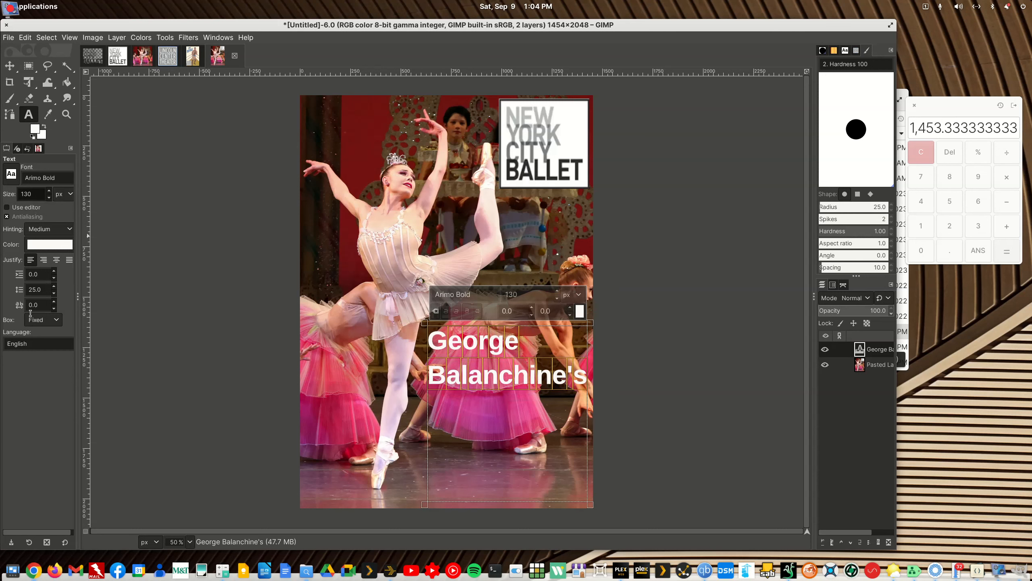
- Center the "George Balanchine's" text and increase its line spacing to 51.0
left_click(54, 263)
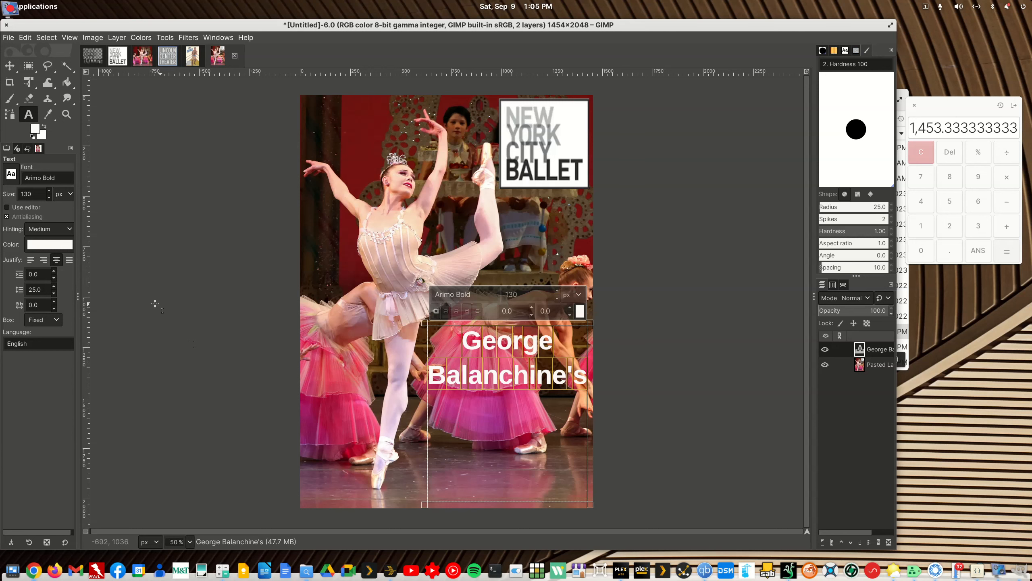
scroll(54, 290, "up", 20)
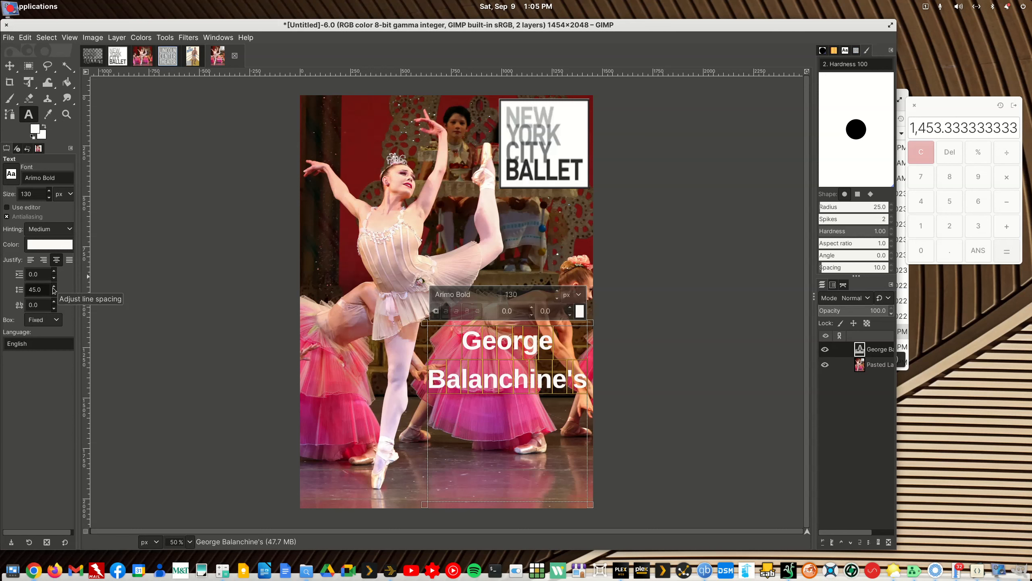
scroll(54, 290, "up", 6)
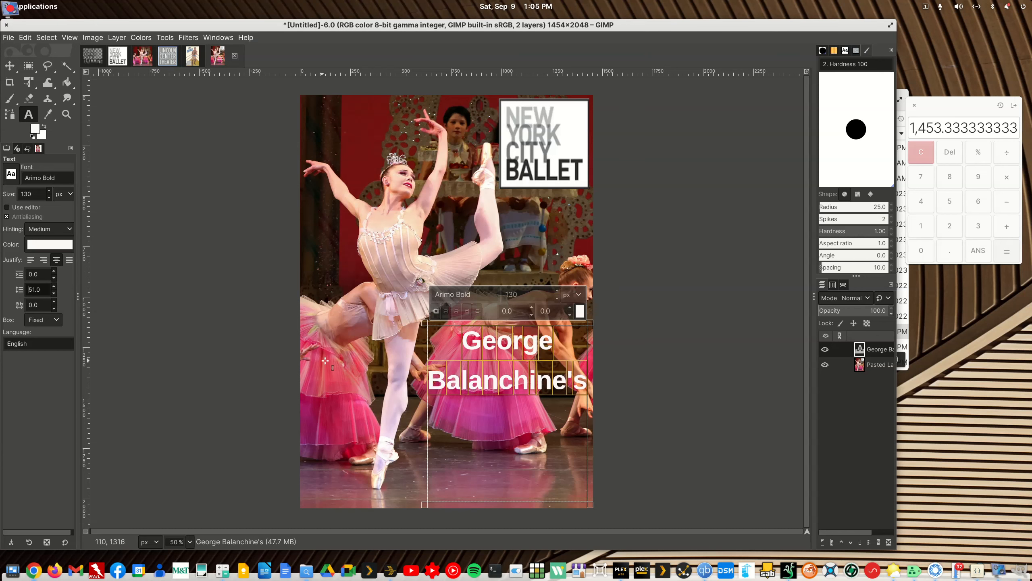
- Set the text's letter spacing to 3.0, widen its text box leftward and lower the box's upper edge
left_click_drag(421, 324, 417, 324)
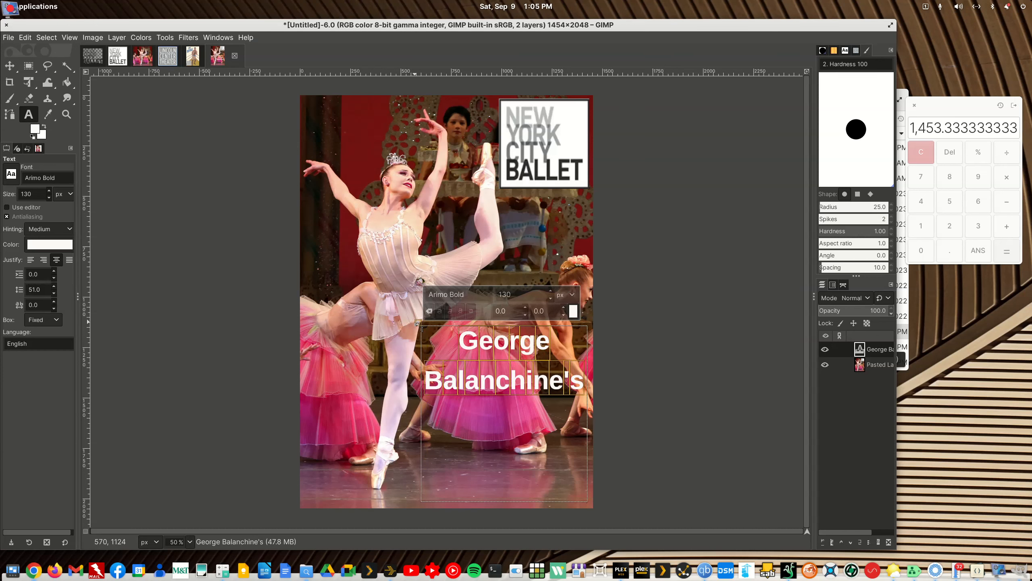
scroll(55, 303, "up", 3)
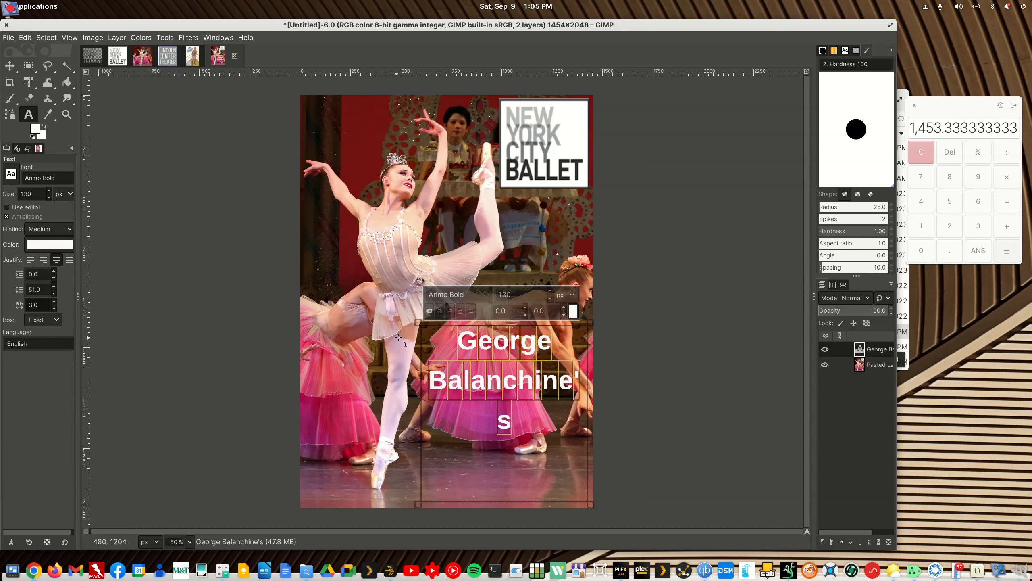
left_click_drag(418, 324, 416, 327)
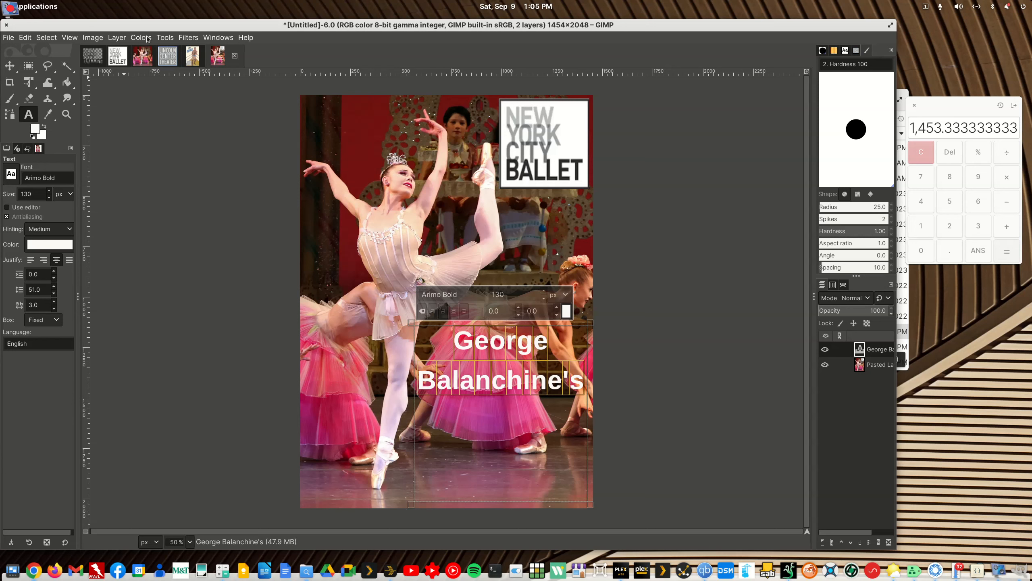
left_click_drag(601, 346, 600, 351)
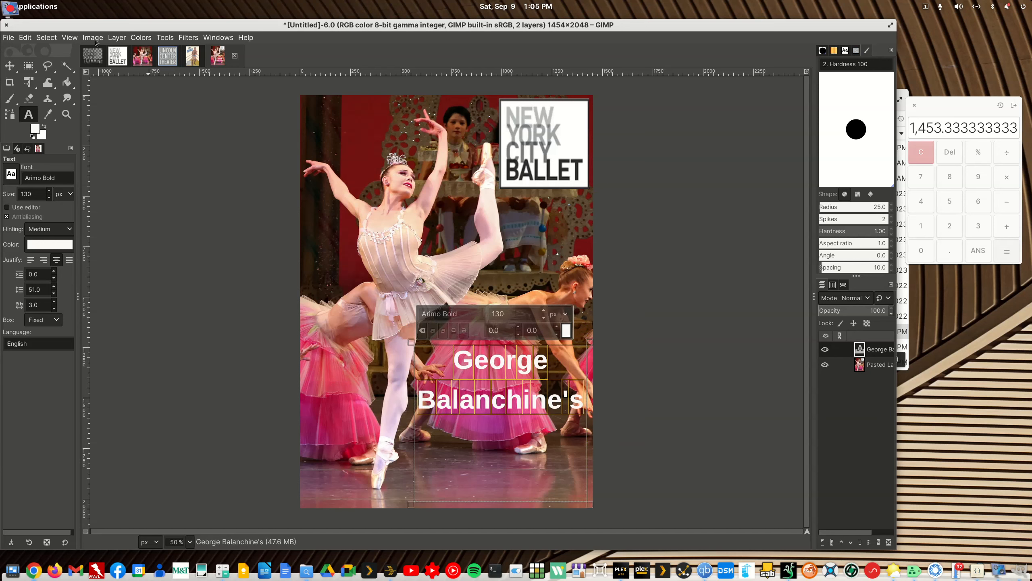
- Merge the "George Balanchine's" text layer down into the photo layer
left_click(116, 39)
mouse_move(139, 187)
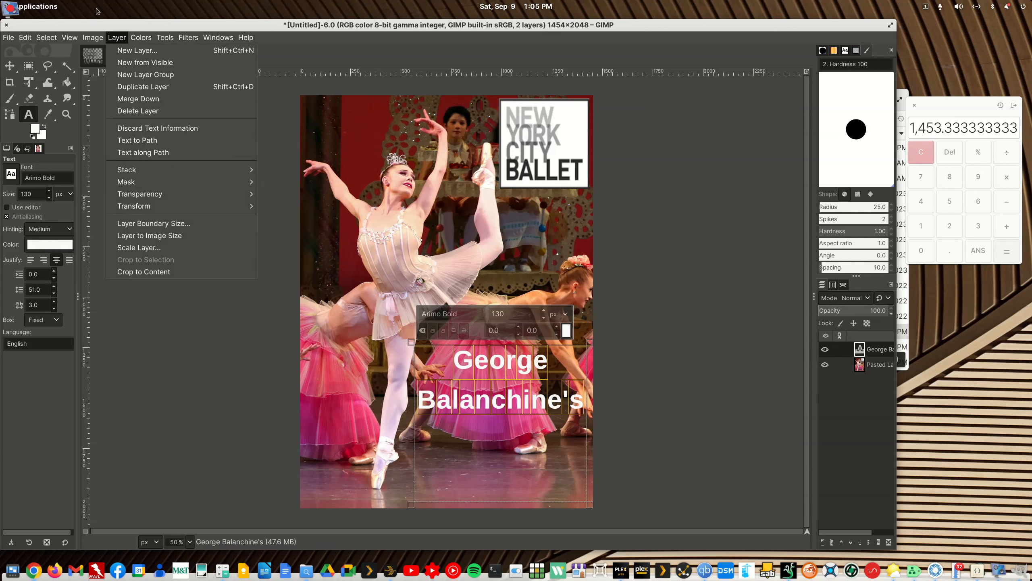
mouse_move(93, 41)
left_click(147, 99)
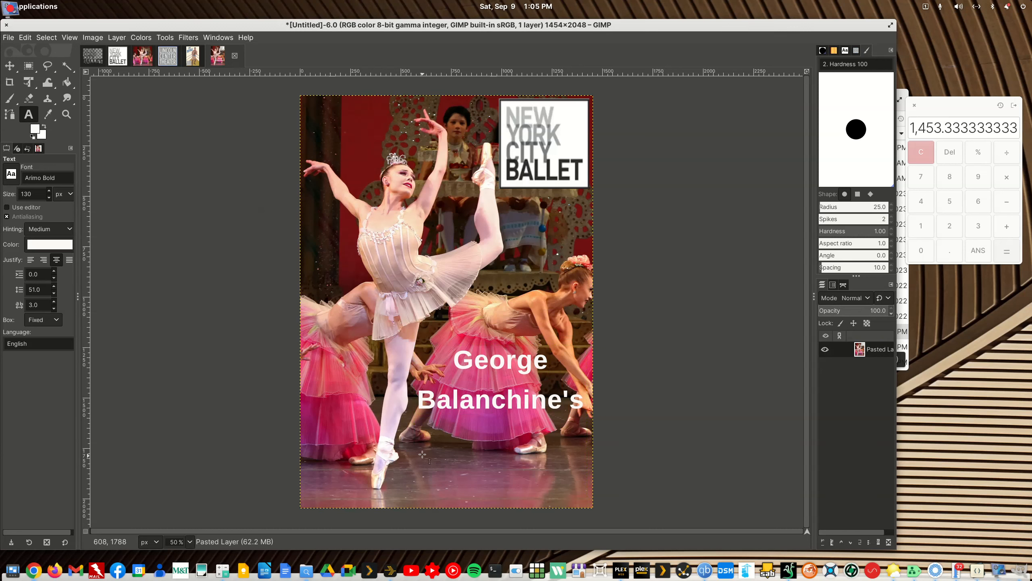
- Add a second text box below "George Balanchine's" containing "The Nutcracker", with a capital T
left_click_drag(409, 423, 587, 509)
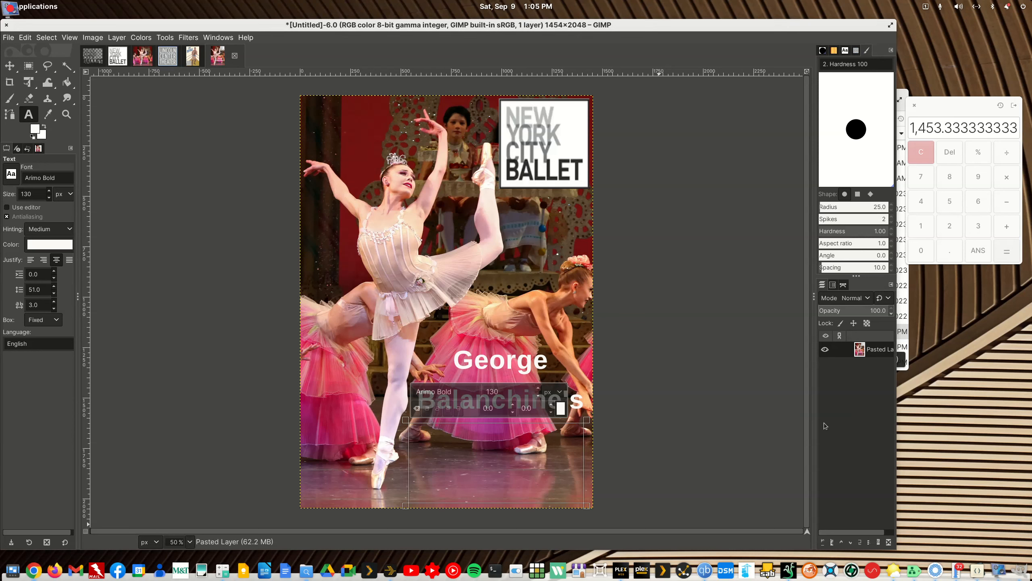
key("ctrl+v")
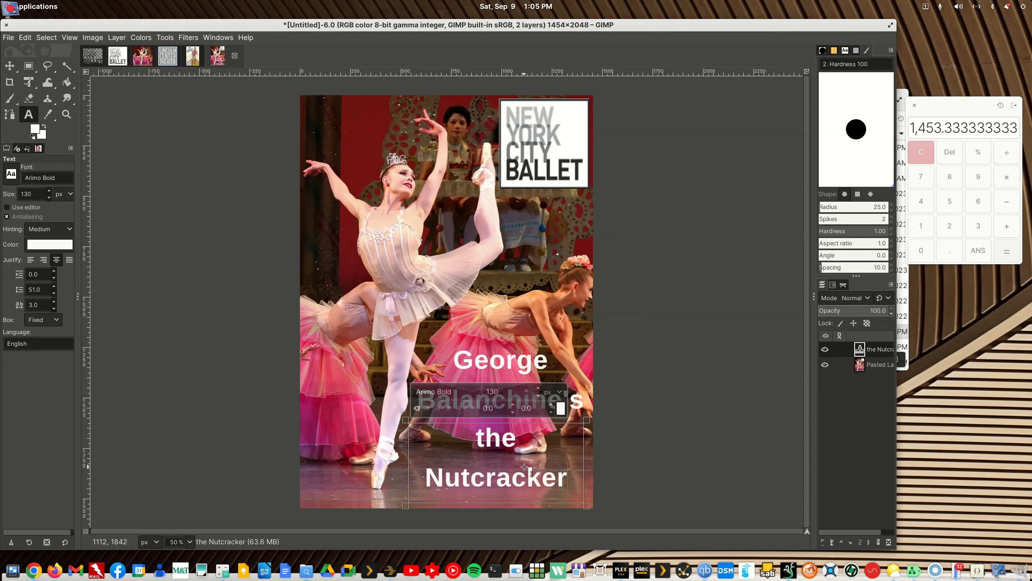
left_click(480, 438)
type("T")
key("Down")
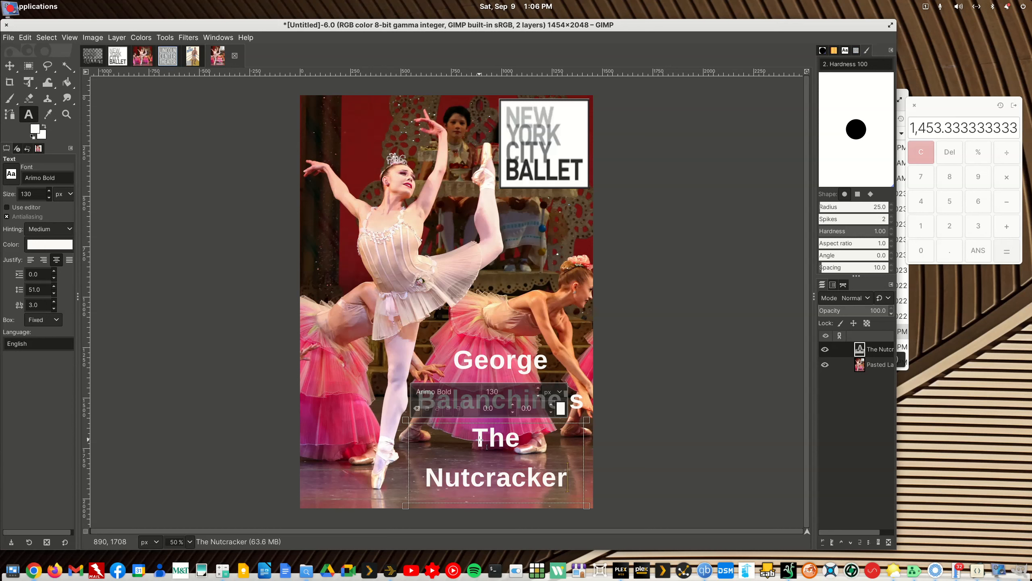
- Add the year 2015 on a new line under "The Nutcracker" and select the text in that box
key("Return")
type("201")
key("shift+Left")
key("shift+Left")
key("shift+Left")
key("shift+Left")
key("shift+Left")
key("shift+Left")
key("shift+Left")
key("shift+Left")
key("shift+Left")
key("shift+Left")
key("shift+Left")
key("shift+Left")
key("shift+Left")
key("shift+Left")
key("shift+Left")
key("shift+Left")
key("shift+Left")
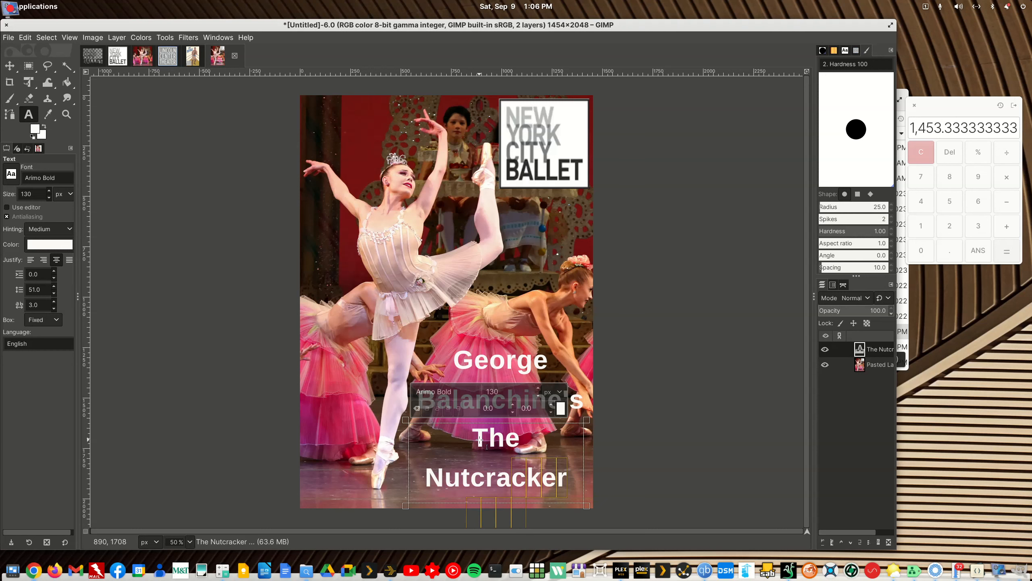
key("shift+Left")
key("shift+Left")
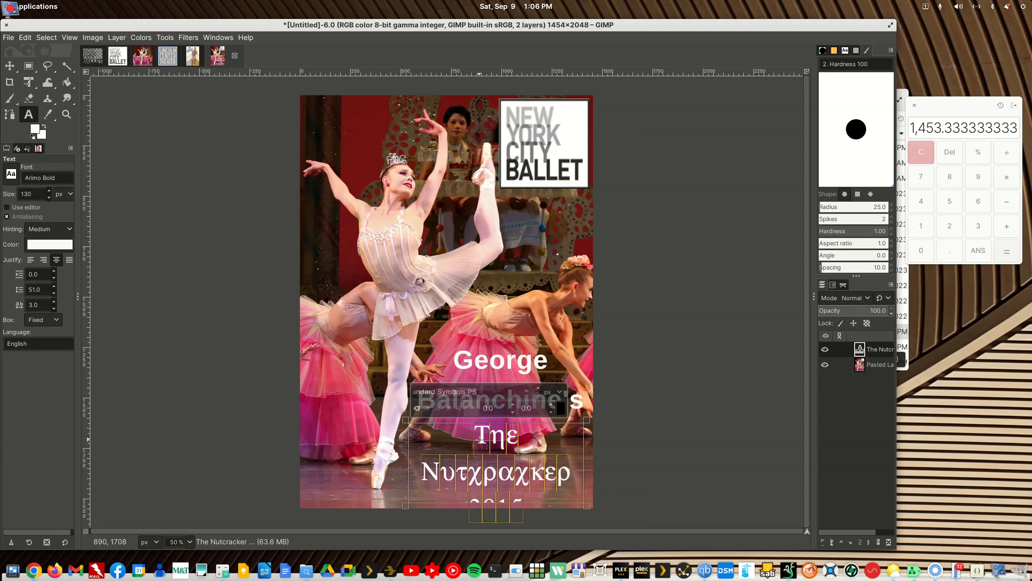
key("ctrl+z")
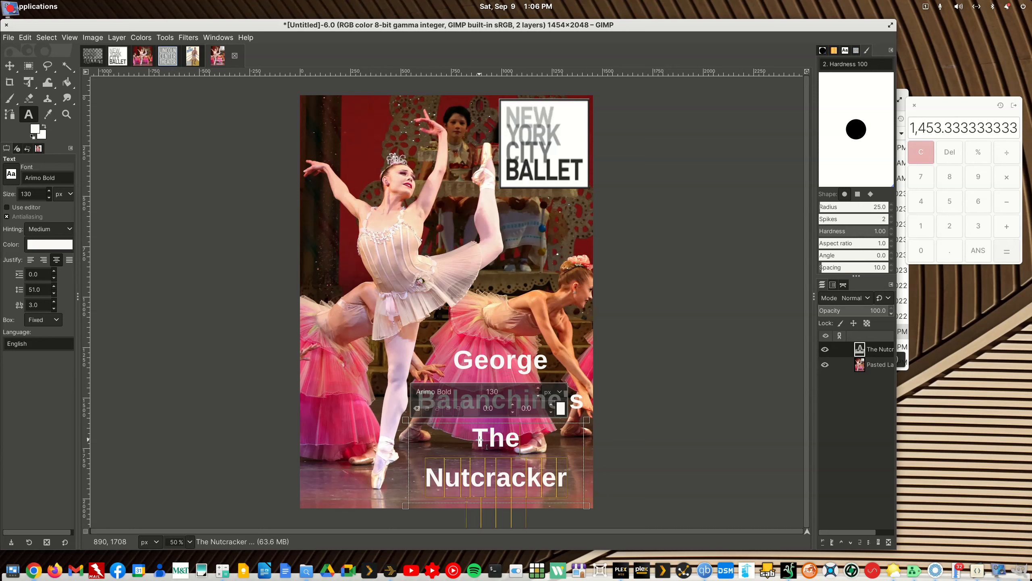
- Restore the Arimo Bold font on all the text in the "The Nutcracker 2015" box
key("ctrl+y")
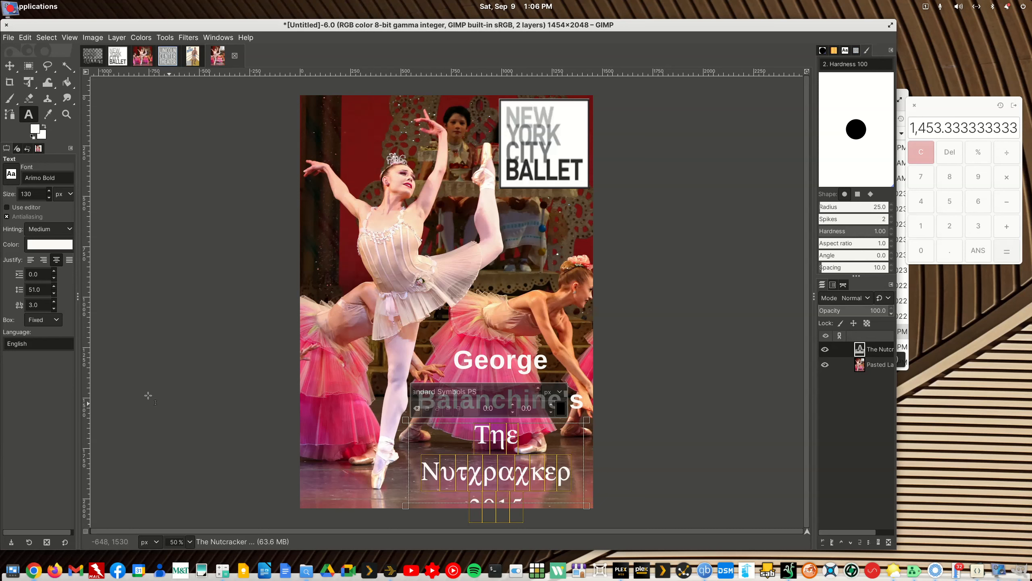
left_click(16, 176)
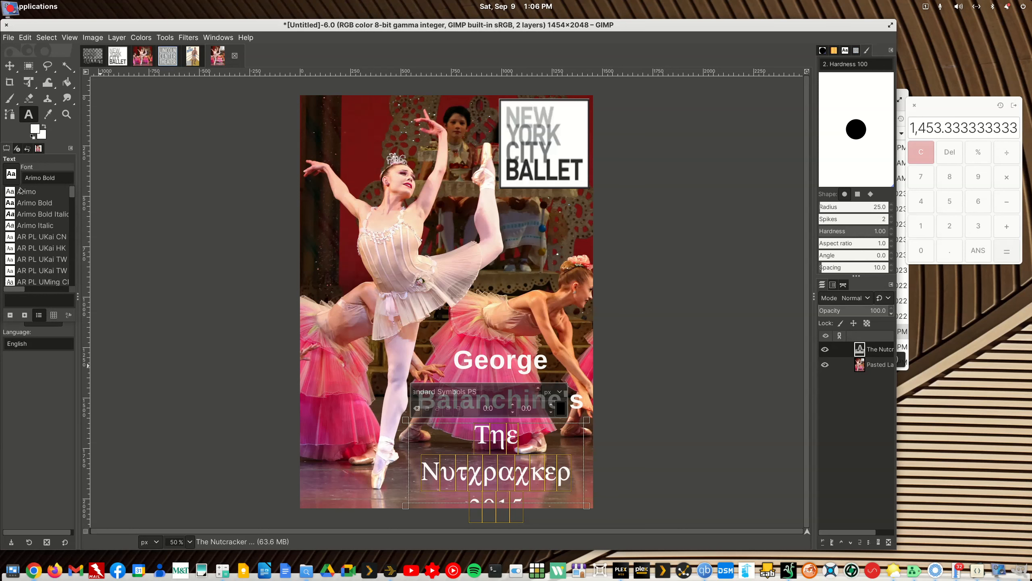
left_click(172, 313)
left_click(464, 393)
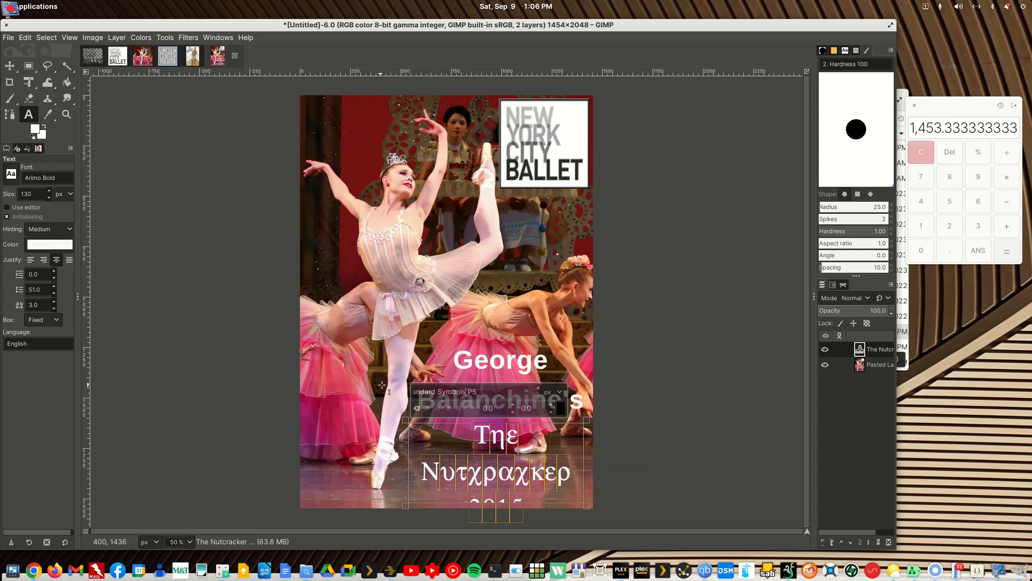
left_click_drag(477, 391, 409, 388)
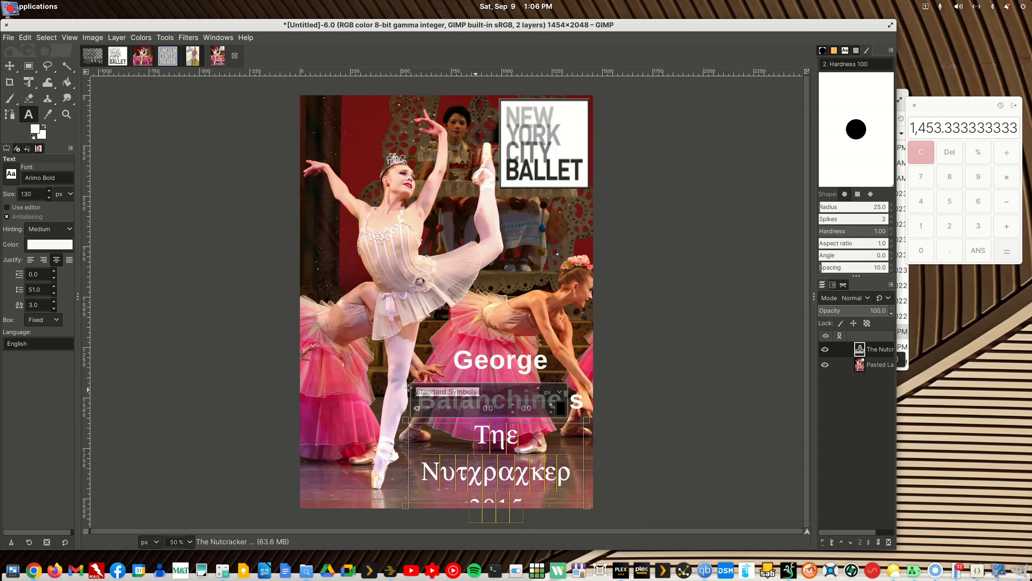
type("ari")
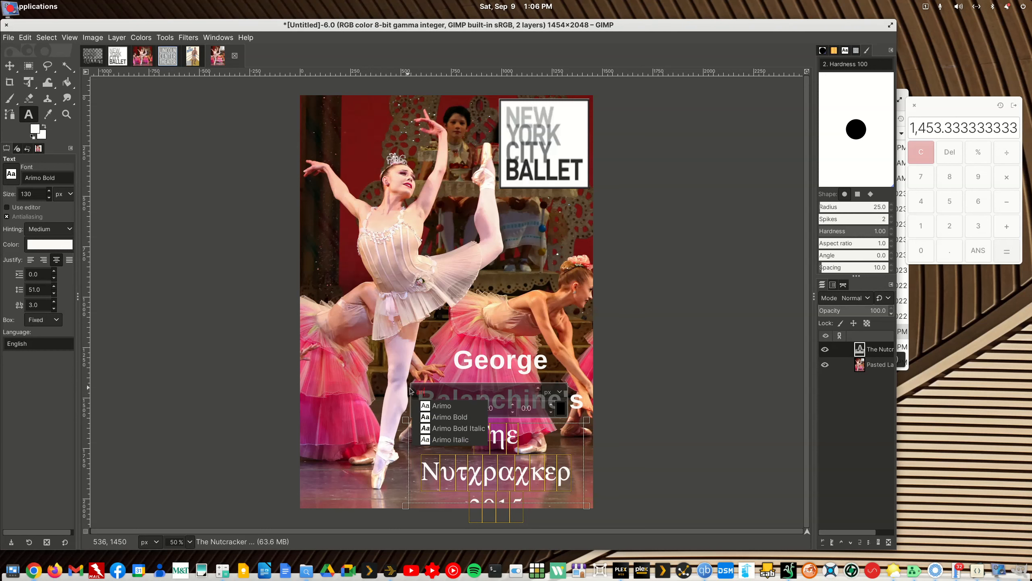
left_click(443, 406)
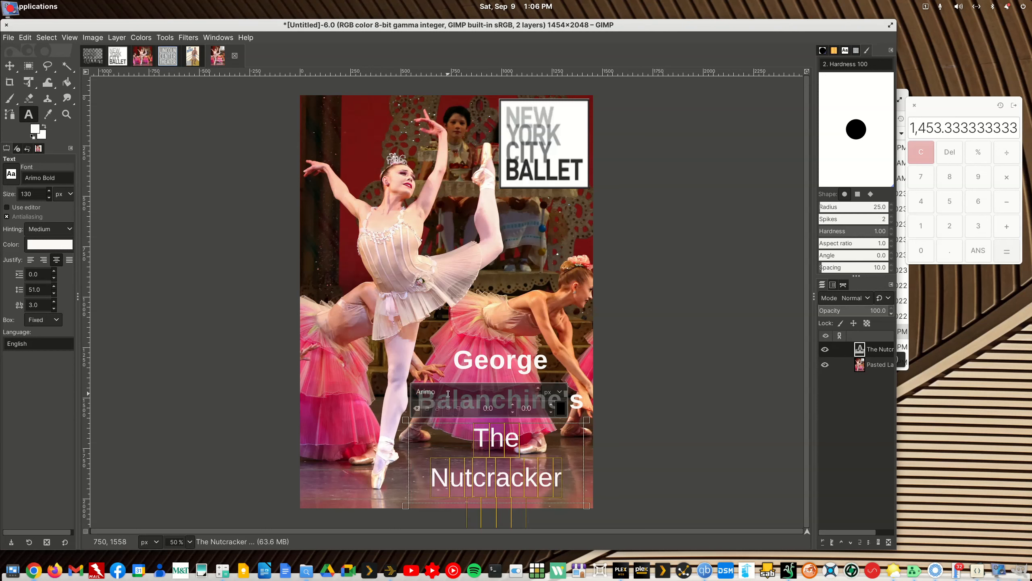
type("b")
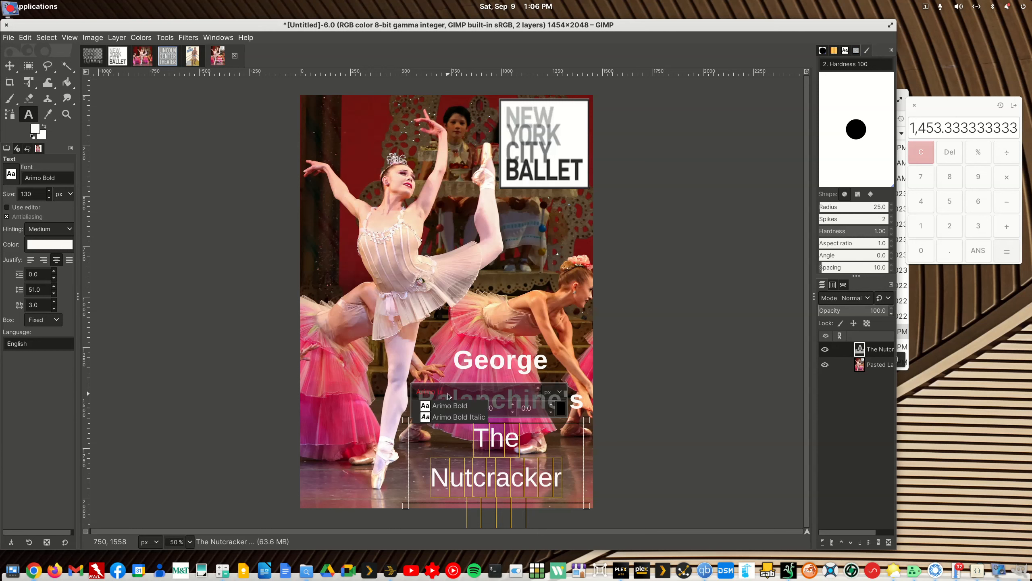
left_click(449, 408)
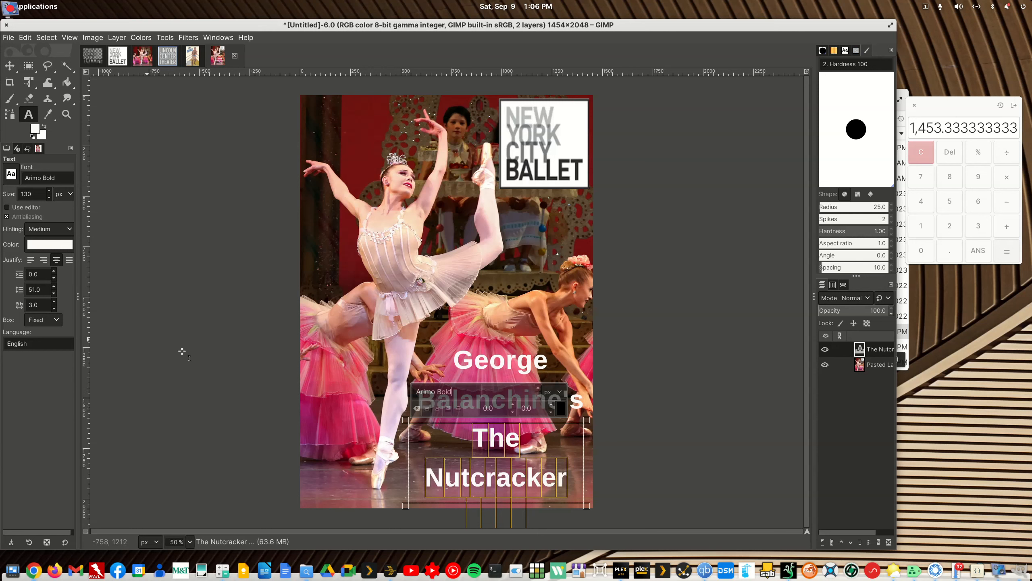
- Set the size of the "The Nutcracker 2015" text to 111 px and lower the text box's upper edge
left_click(49, 198)
left_click(49, 198)
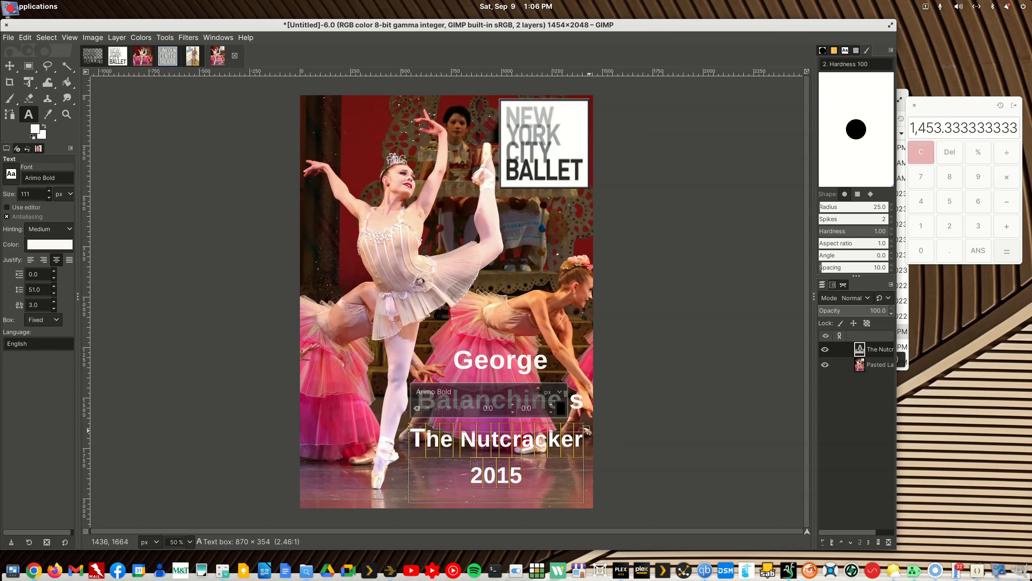
left_click_drag(588, 438, 587, 437)
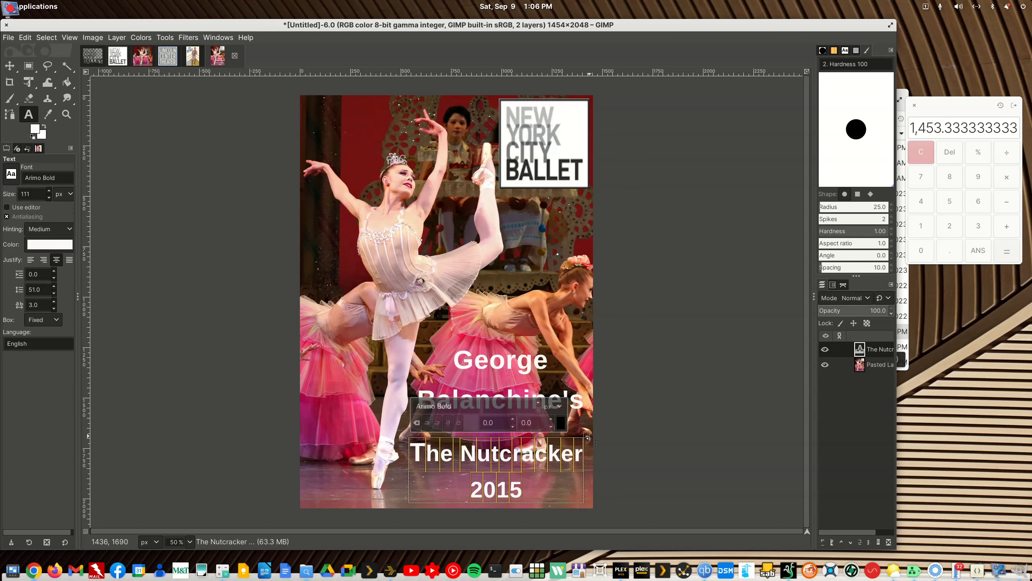
left_click(637, 426)
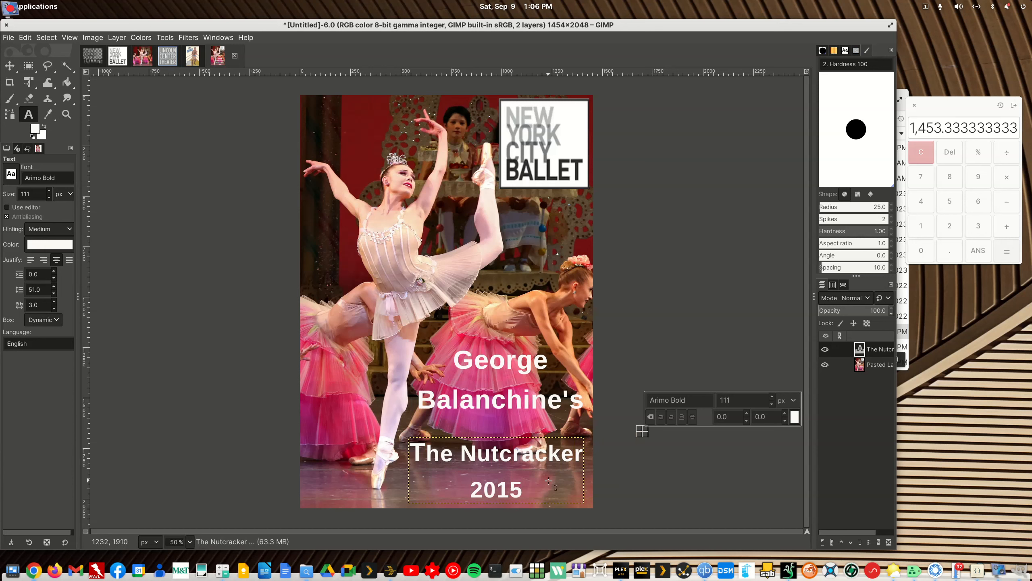
- Try a yellow-green text colour, bdf010, on all of "The Nutcracker 2015"
left_click(526, 490)
key("ctrl+a")
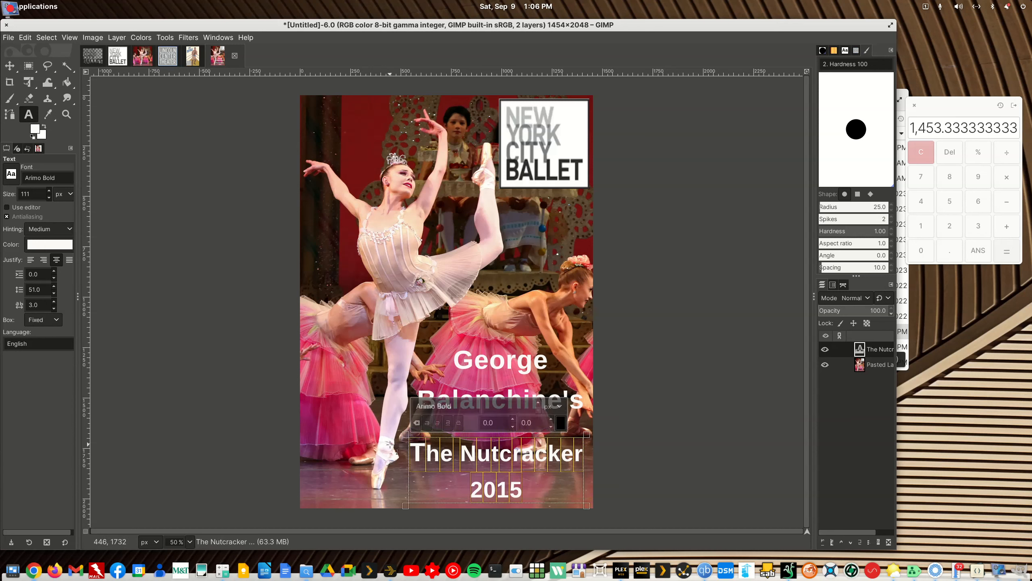
left_click(56, 244)
left_click(74, 274)
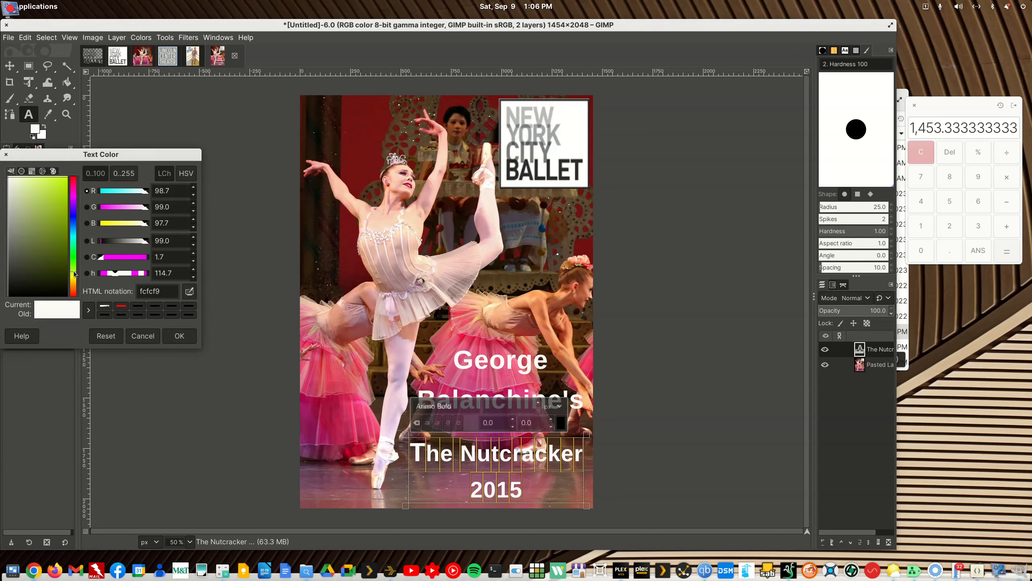
left_click(64, 184)
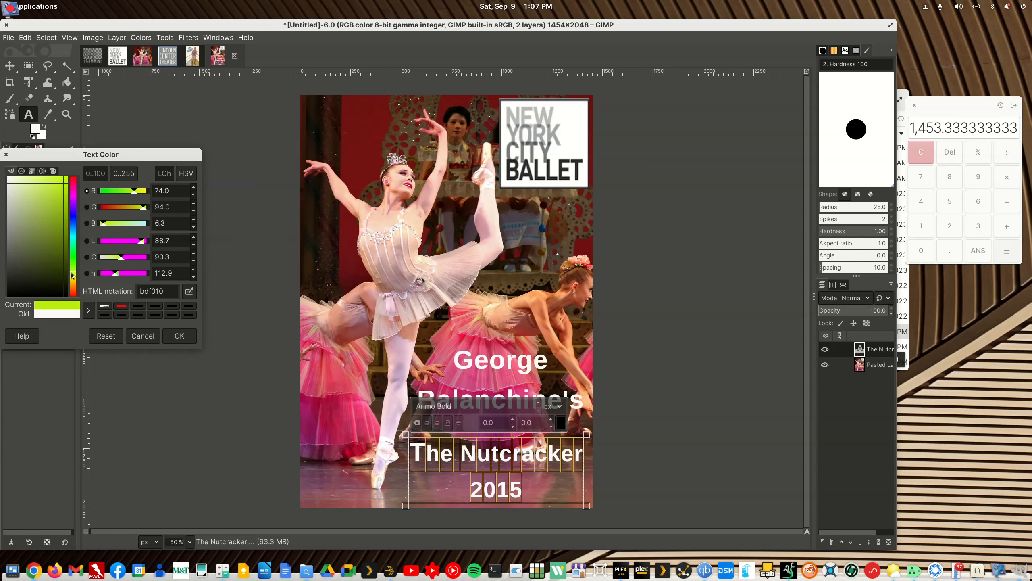
left_click(179, 335)
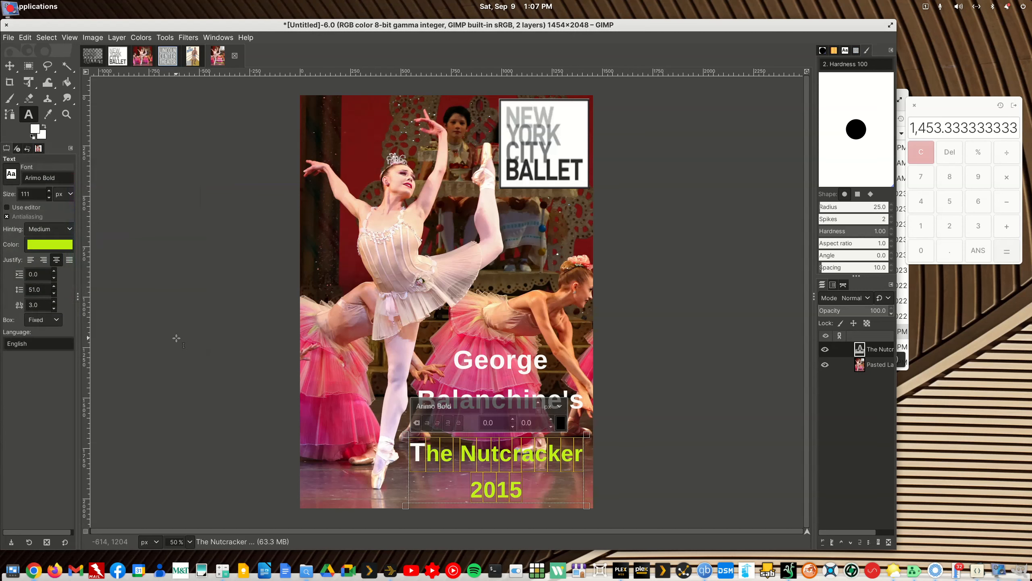
left_click(161, 370)
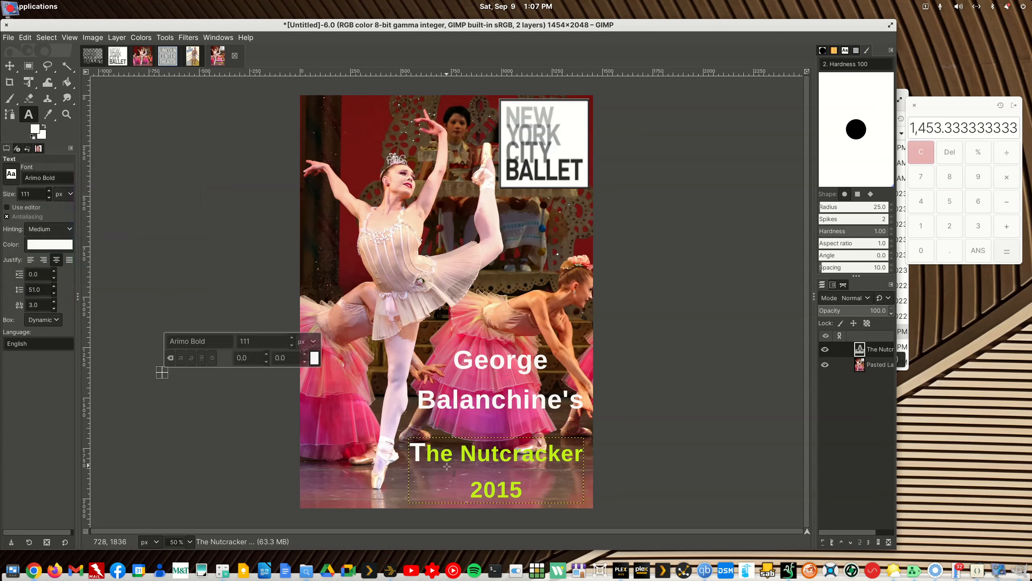
- Try to give the initial T of "The Nutcracker" the same yellow-green colour, and undo the text colour change
left_click_drag(426, 454, 411, 452)
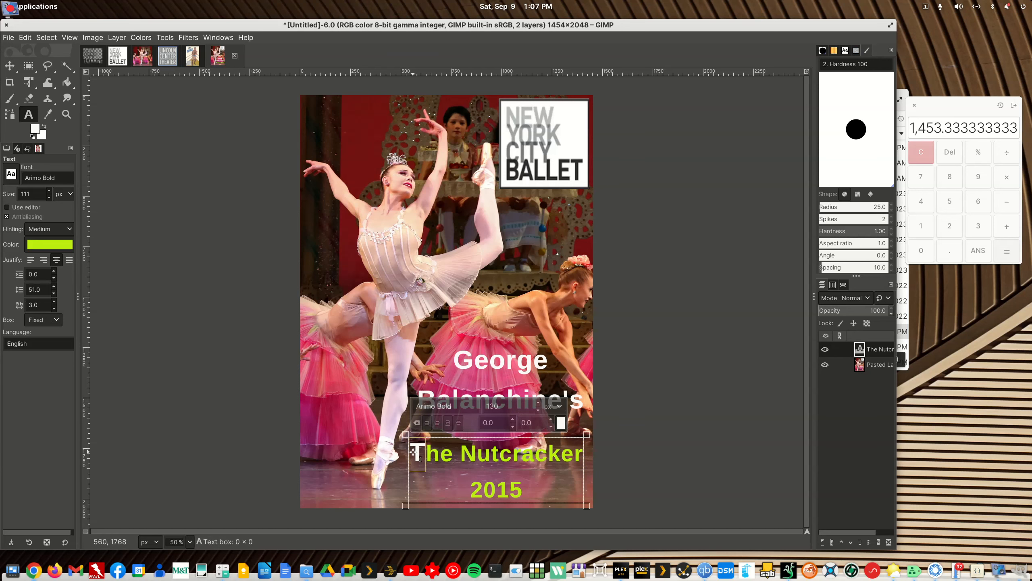
left_click(48, 245)
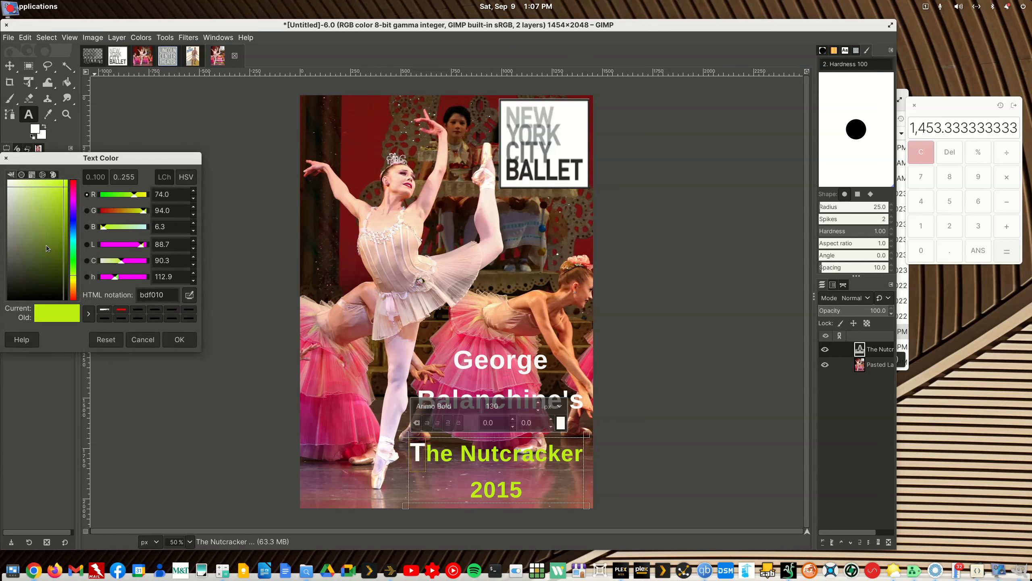
left_click(193, 343)
key("ctrl+z")
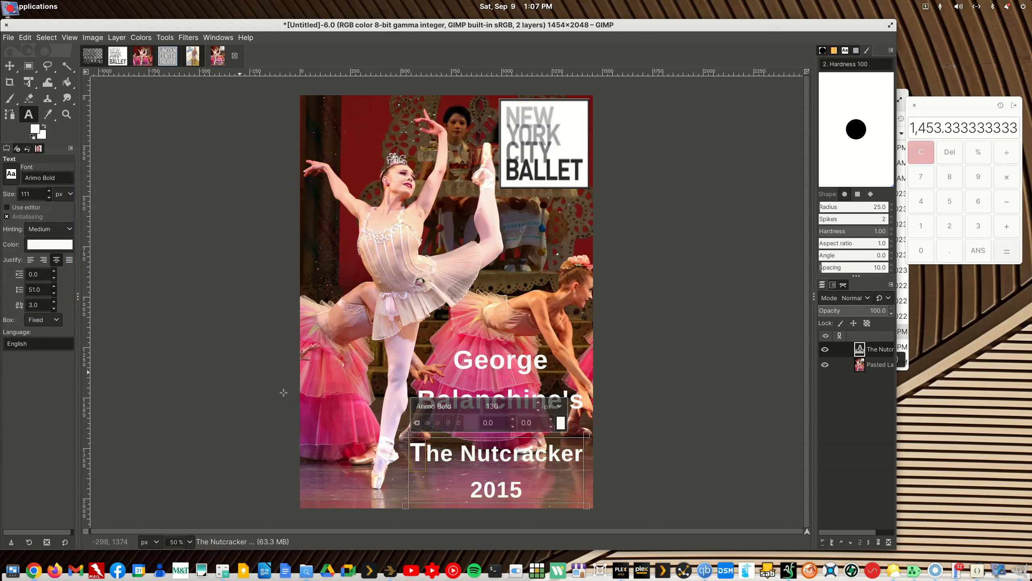
- Set the line spacing of "The Nutcracker 2015" to 6.0 and lower the text box's upper edge to move the text down
left_click_drag(524, 491, 450, 472)
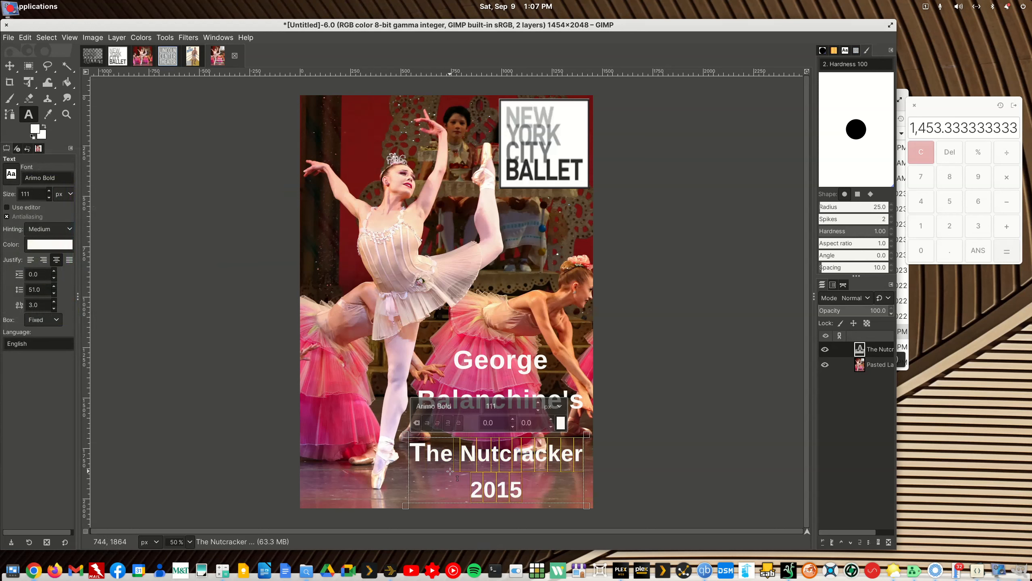
left_click(697, 491)
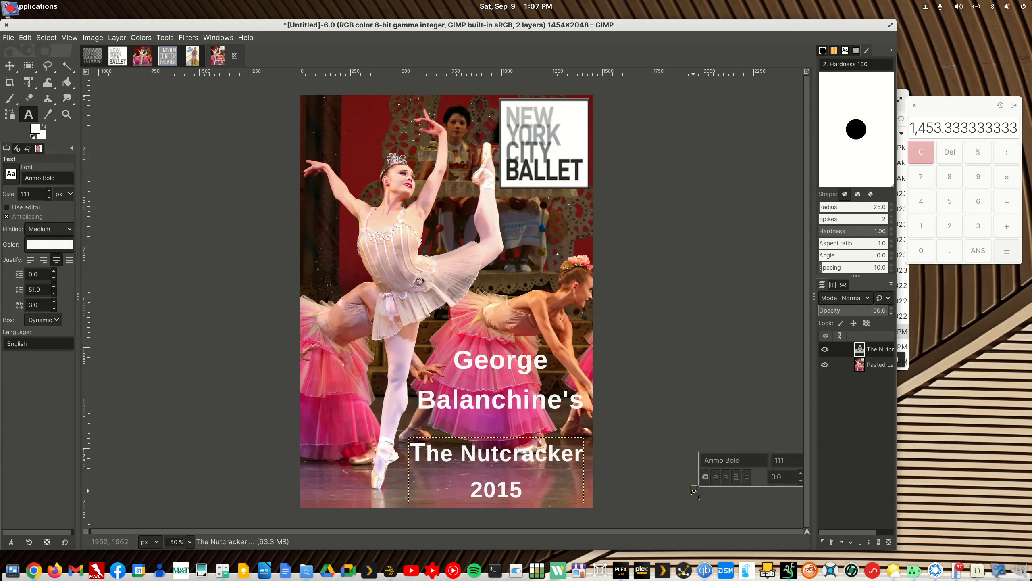
left_click(551, 475)
key("ctrl+a")
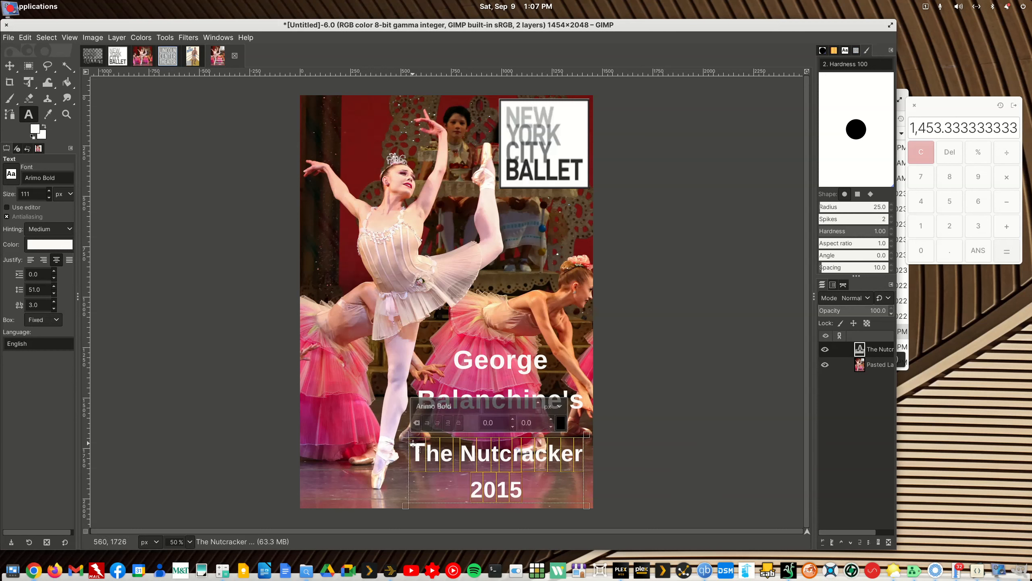
scroll(56, 297, "down", 20)
scroll(56, 297, "down", 20)
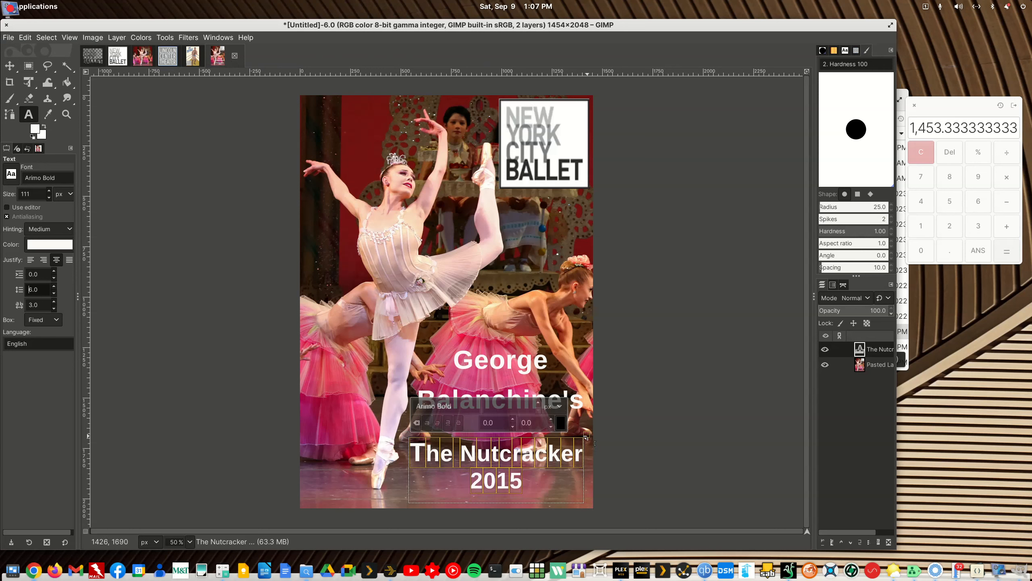
left_click_drag(586, 434, 587, 450)
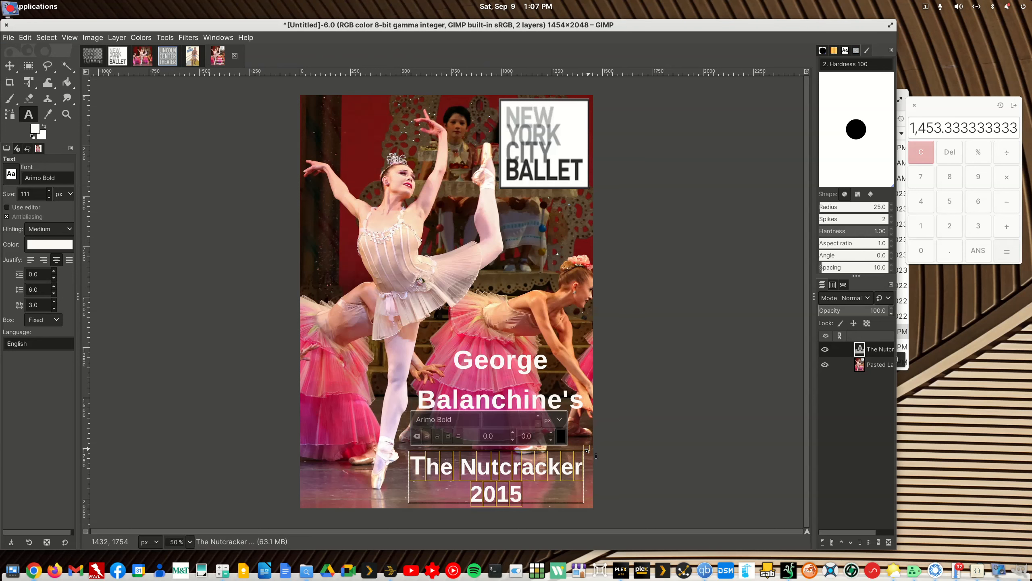
left_click(619, 445)
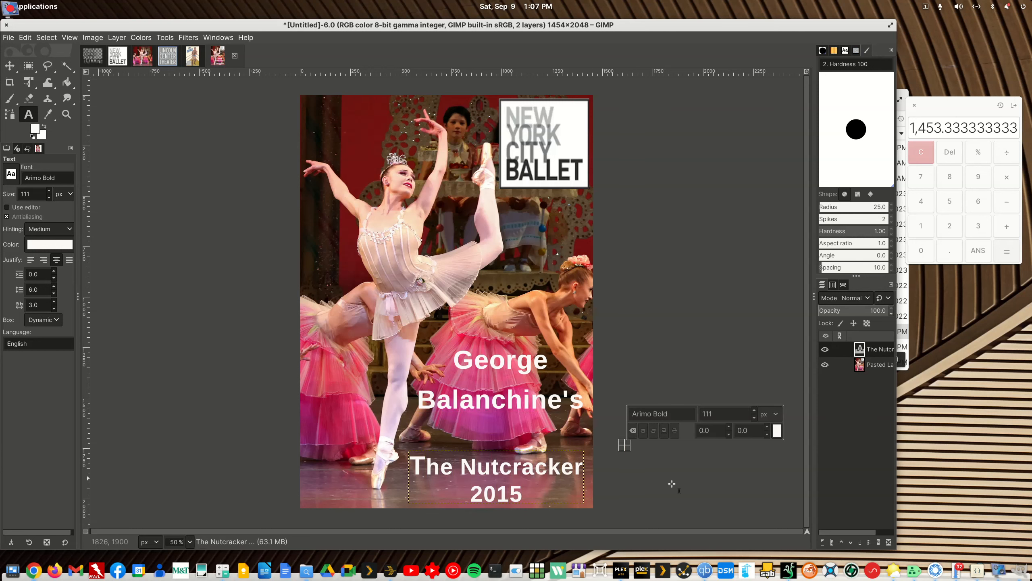
left_click(678, 511)
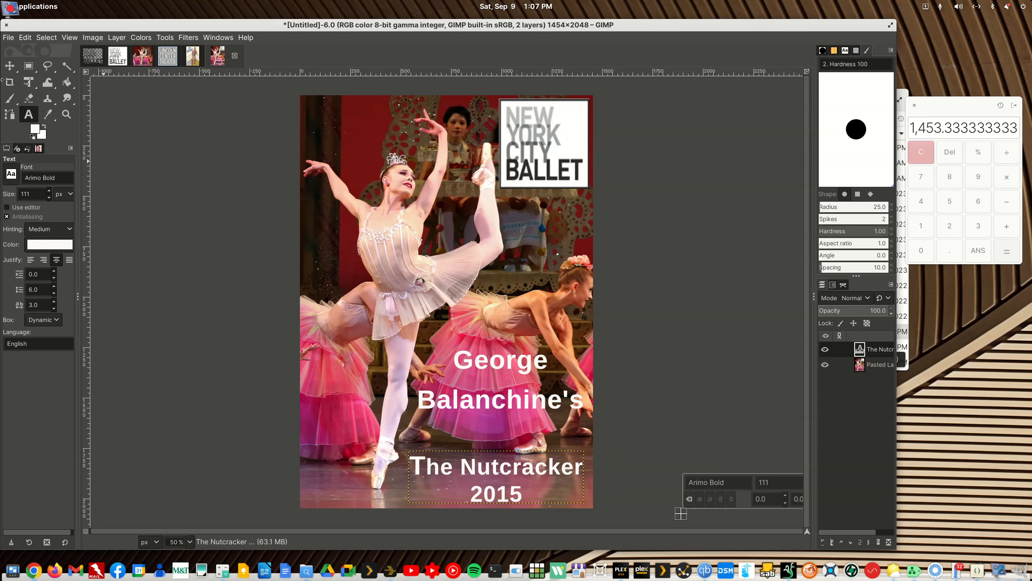
- Export the poster to the Downloads folder as "George Balanchine's the Nutcracker (2015).png", accepting the PNG export options
left_click(9, 38)
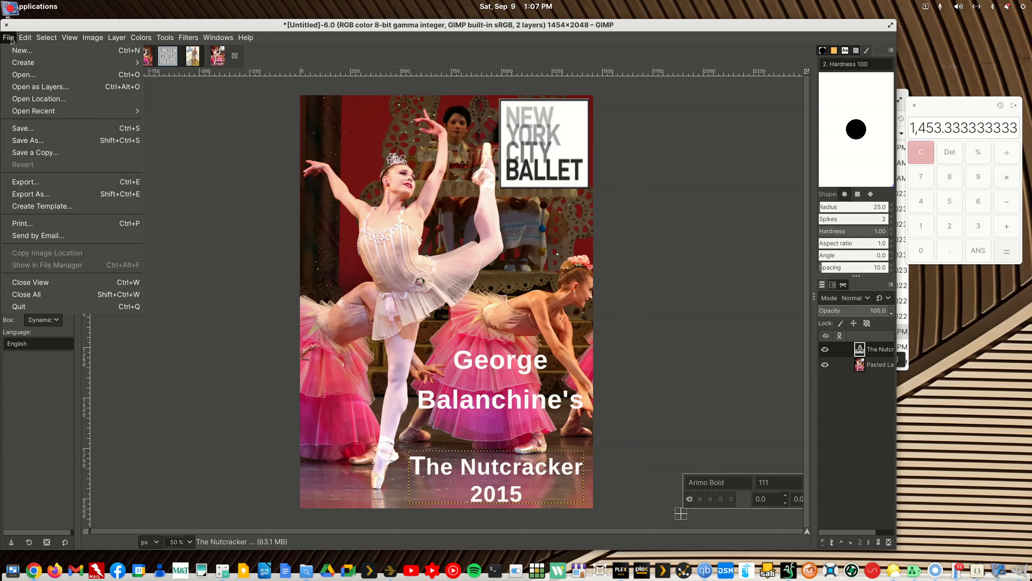
left_click(27, 194)
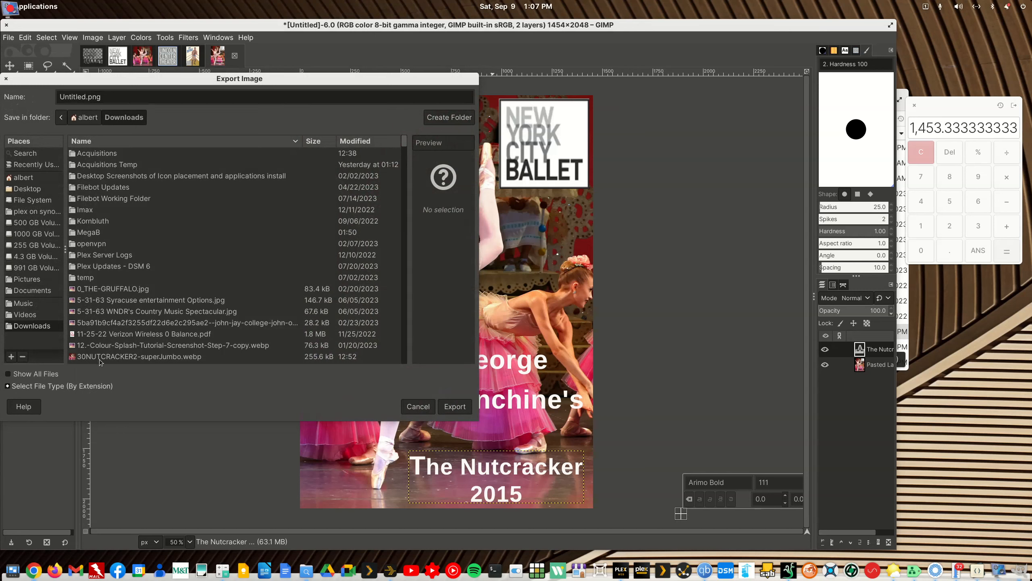
double_click(86, 98)
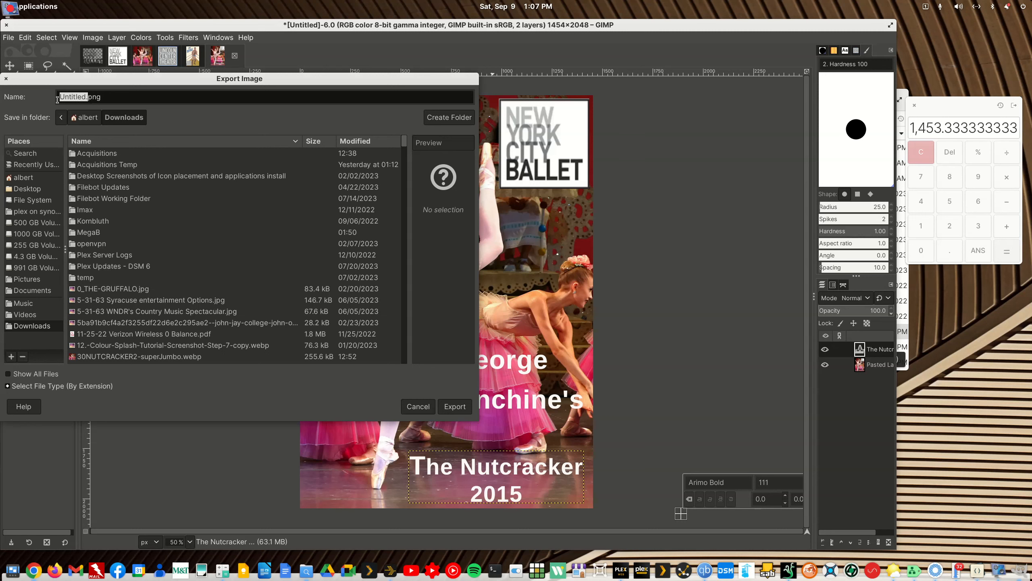
type("George Balanchine's the Nutcracker")
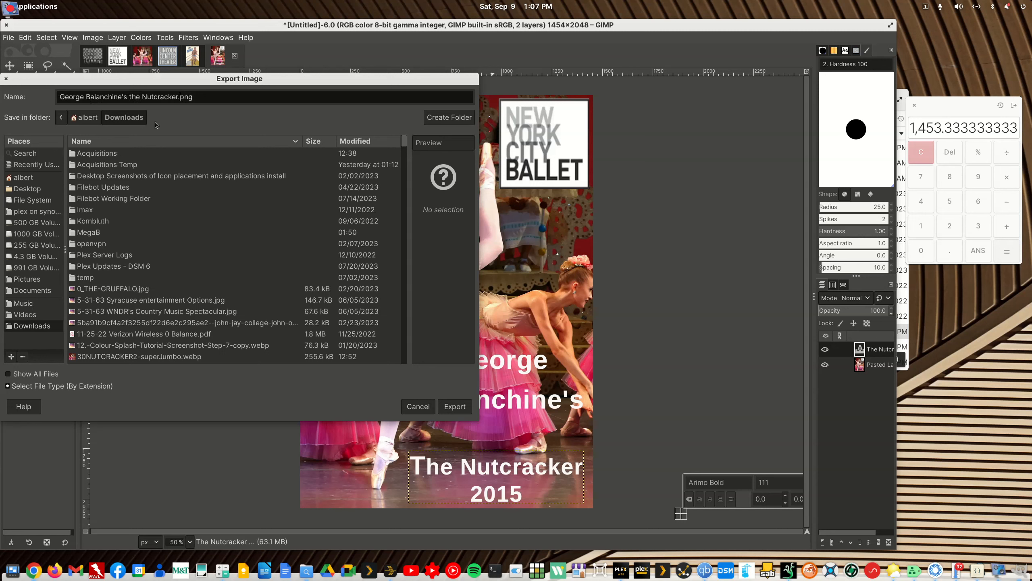
type("(2015).")
key("BackSpace")
left_click(451, 408)
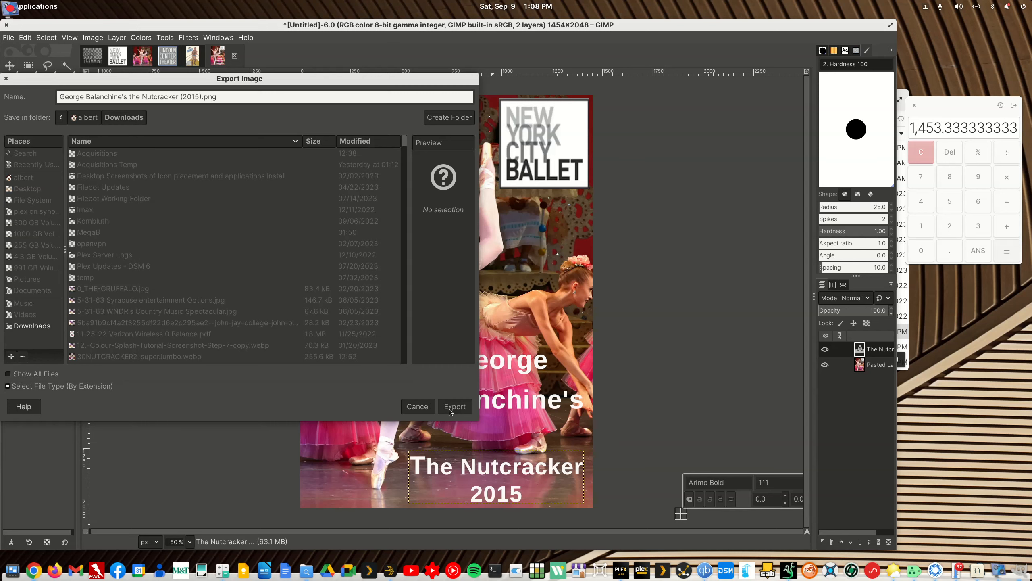
left_click(296, 344)
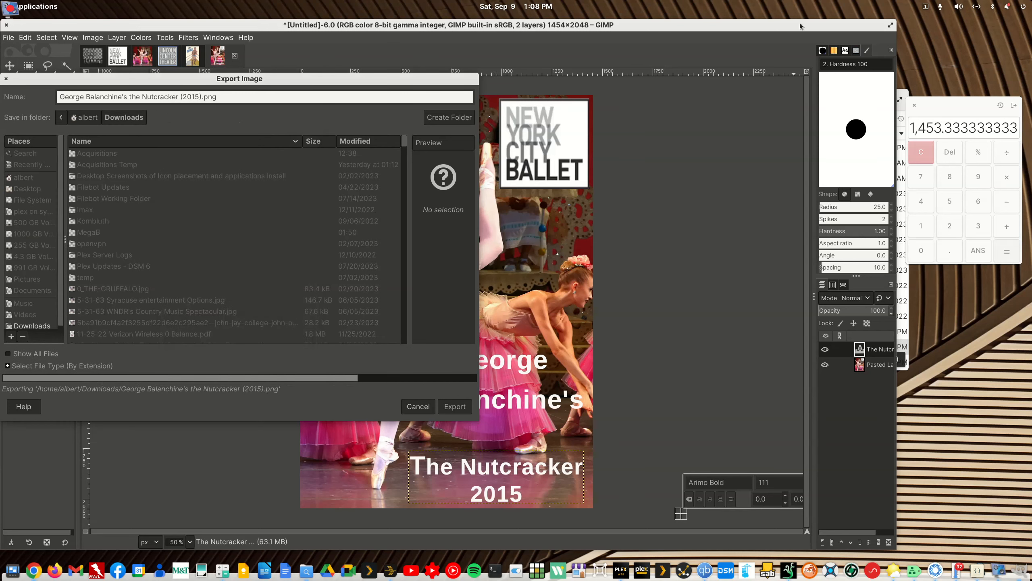
- Move the GIMP window aside, open the exported Nutcracker PNG from the file manager's Downloads folder in Photos, and view it maximized
left_click_drag(800, 26, 844, 362)
left_click_drag(424, 108, 419, 73)
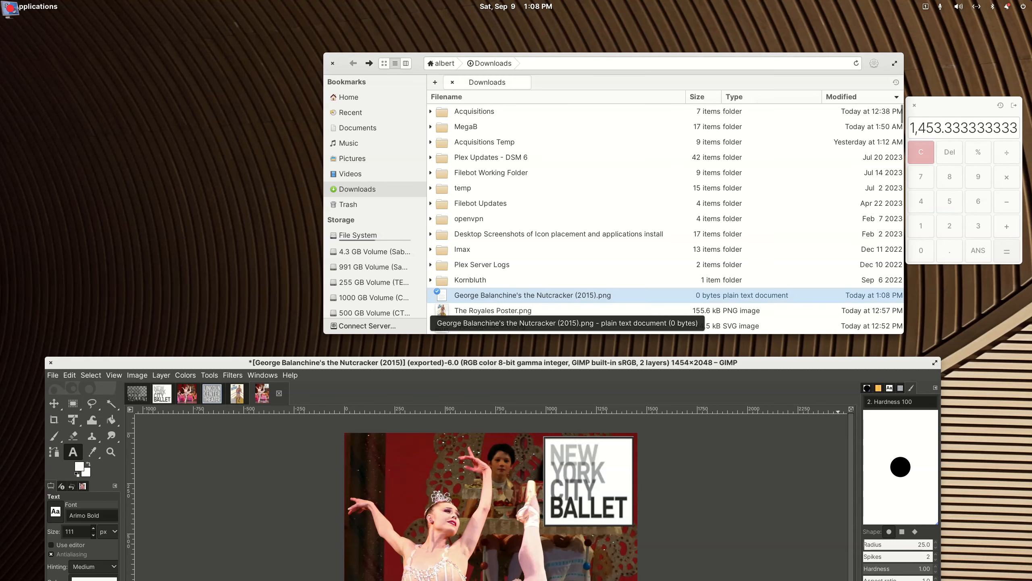
double_click(537, 296)
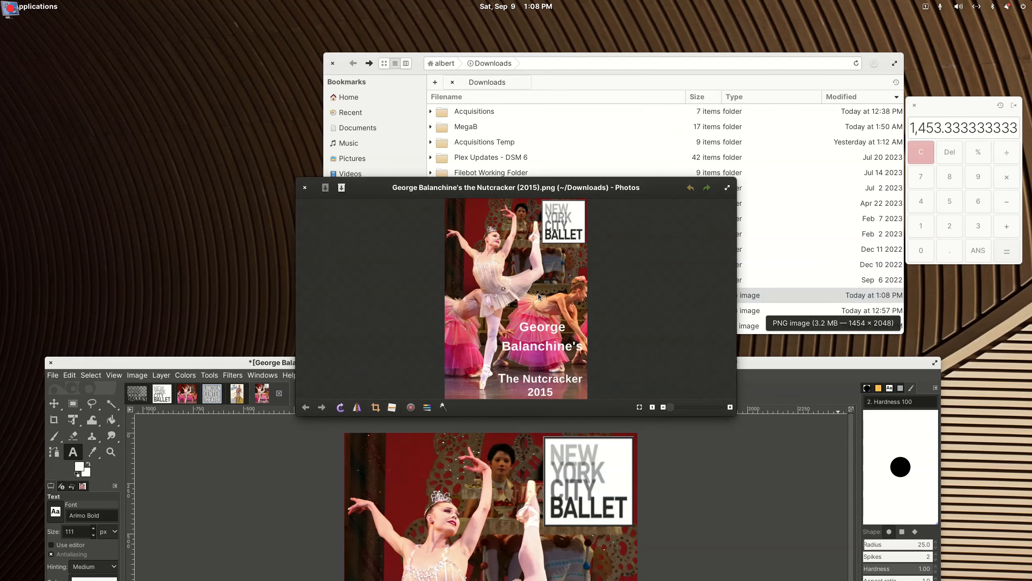
double_click(429, 186)
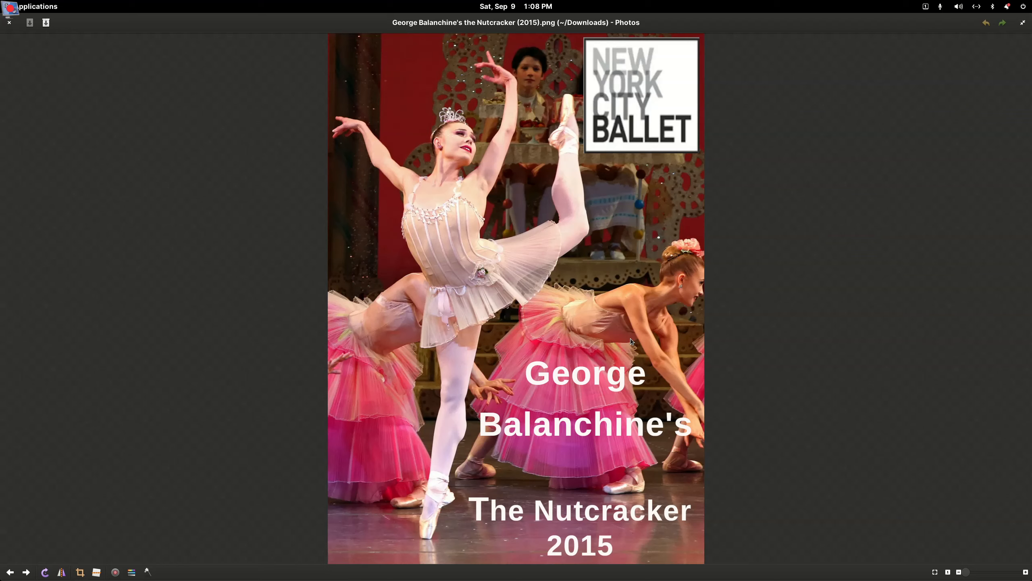
- Close the maximized Nutcracker image preview and move the GIMP window out of view to clear the desktop around the file manager
double_click(293, 29)
left_click(394, 232)
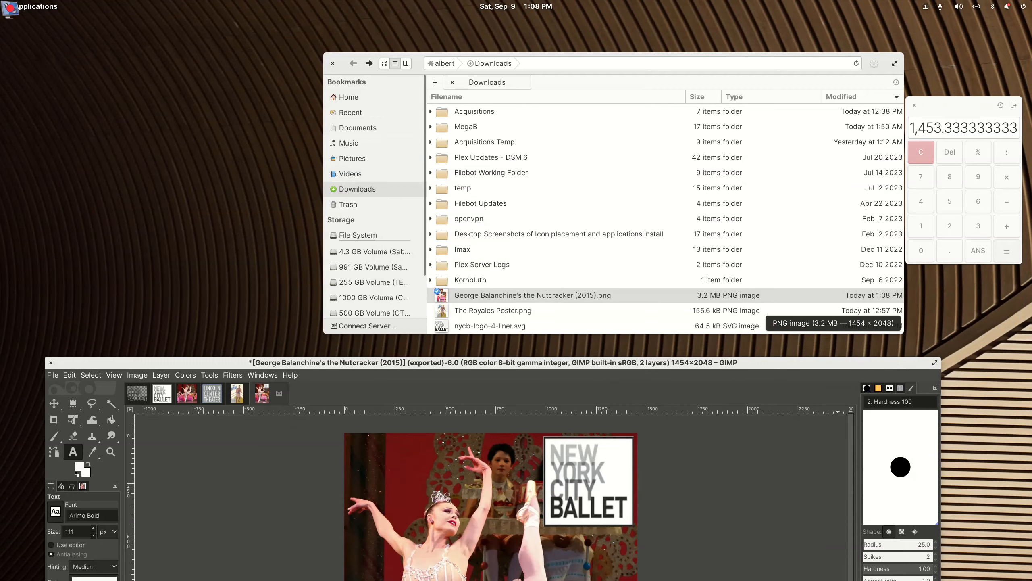
left_click_drag(370, 366, 1031, 561)
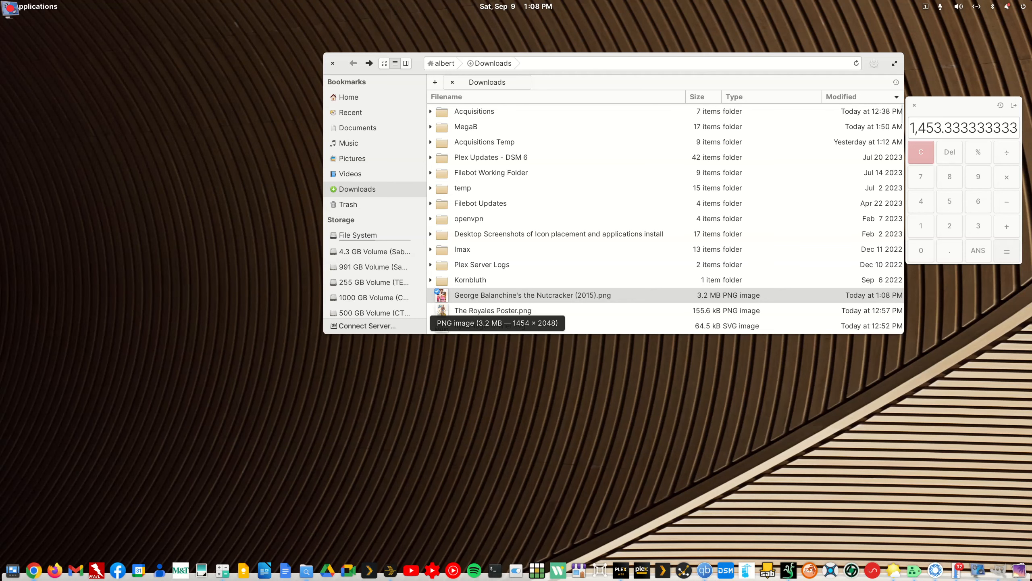
- View "The Royales Poster.png" and "George Balanchine's the Nutcracker (2015).png" alternately in Photos, including at maximized size, closing each preview
double_click(481, 309)
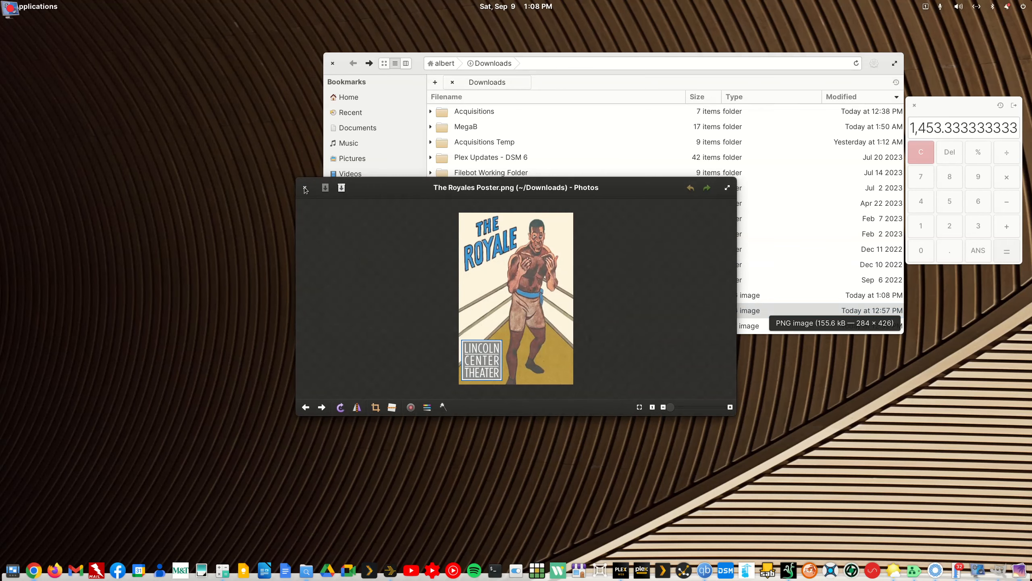
left_click(305, 187)
left_click(484, 295)
double_click(485, 295)
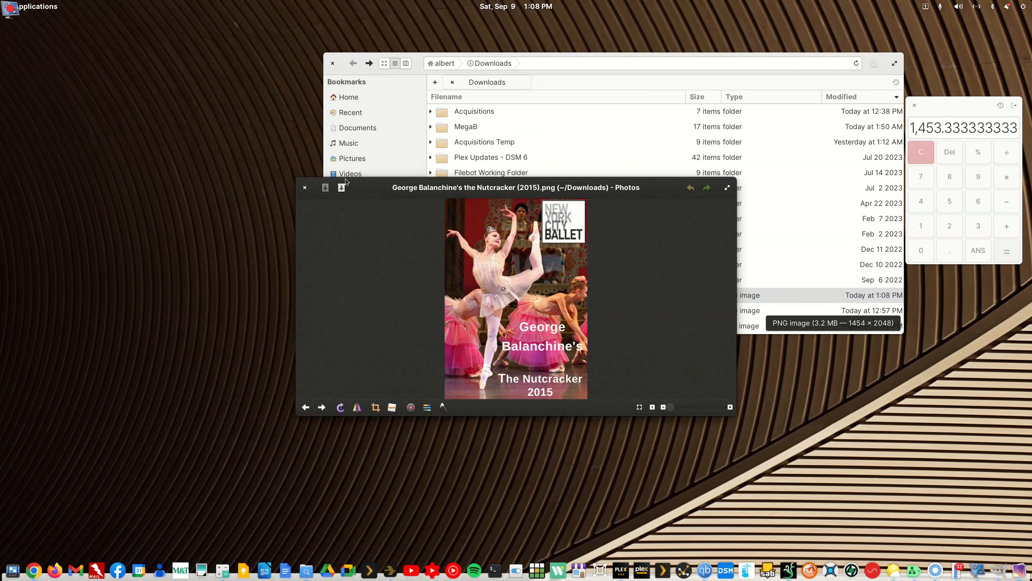
double_click(363, 187)
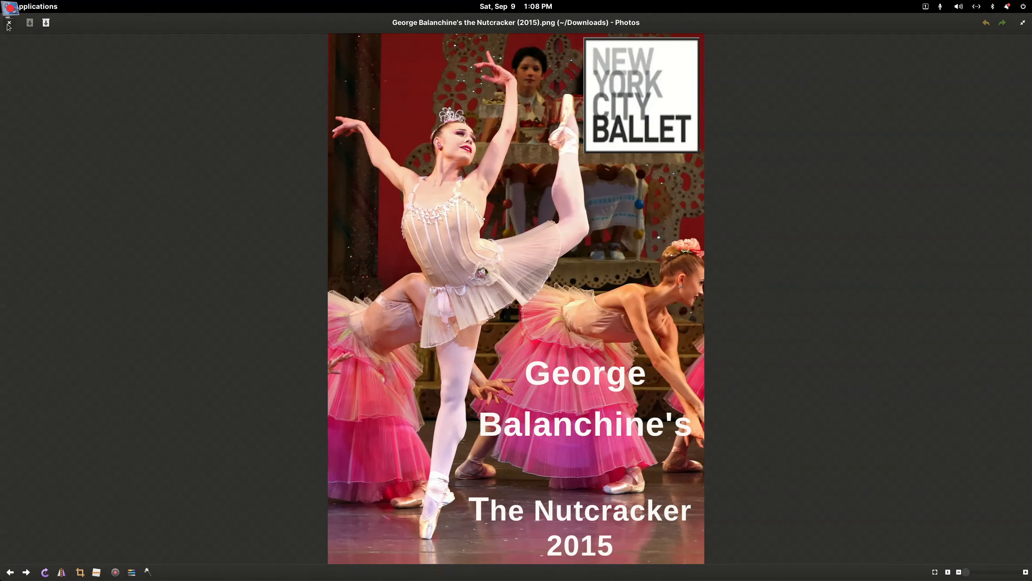
left_click(7, 21)
double_click(481, 309)
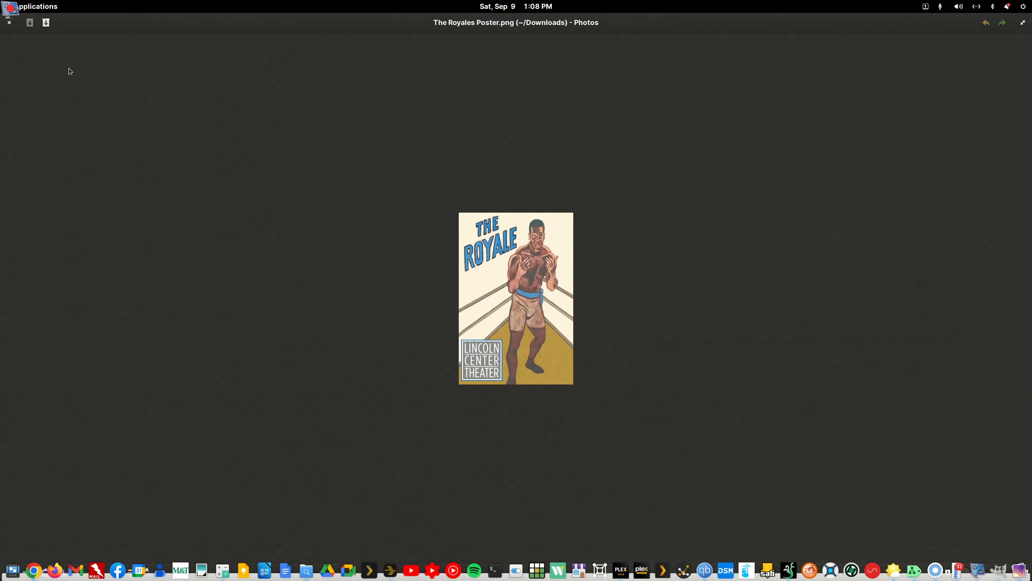
left_click(9, 22)
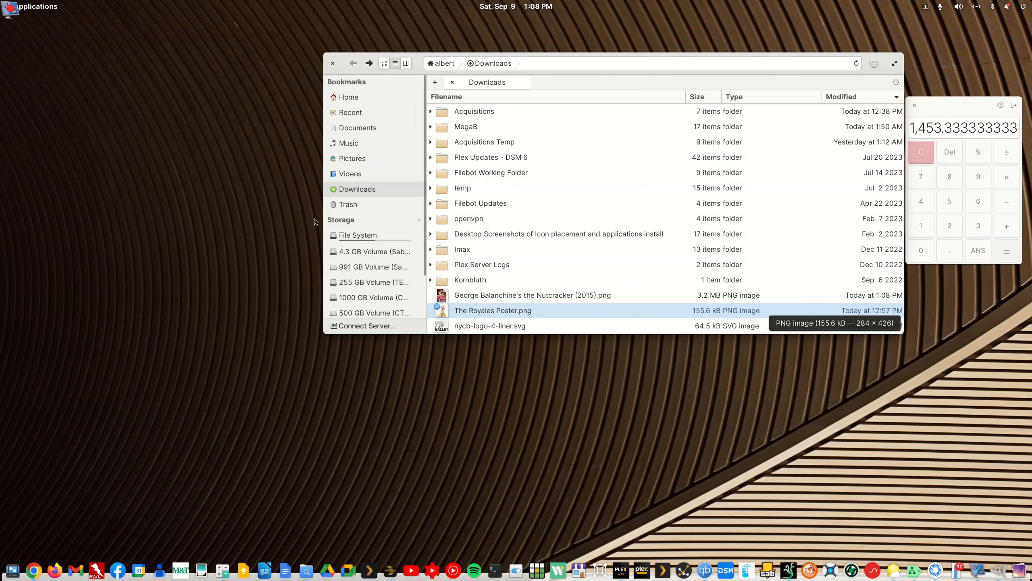